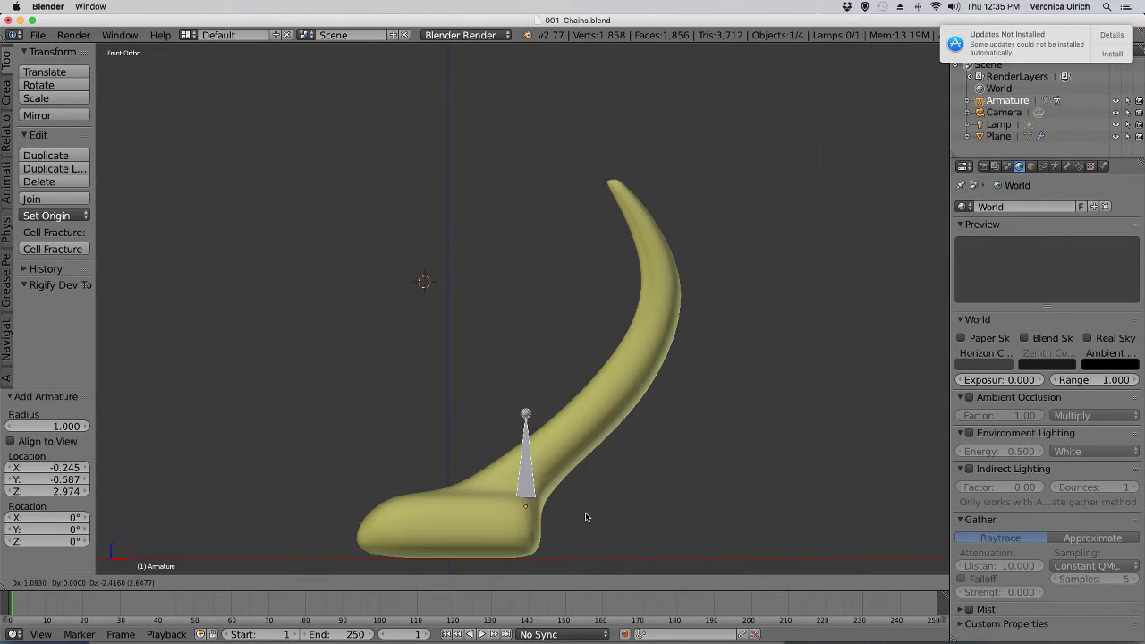
Place the armature at the base of the curved tail mesh, at about X 0.832, Y -0.071, Z 0.860
click(585, 491)
middle_drag(585, 488, 778, 463)
drag(728, 464, 776, 463)
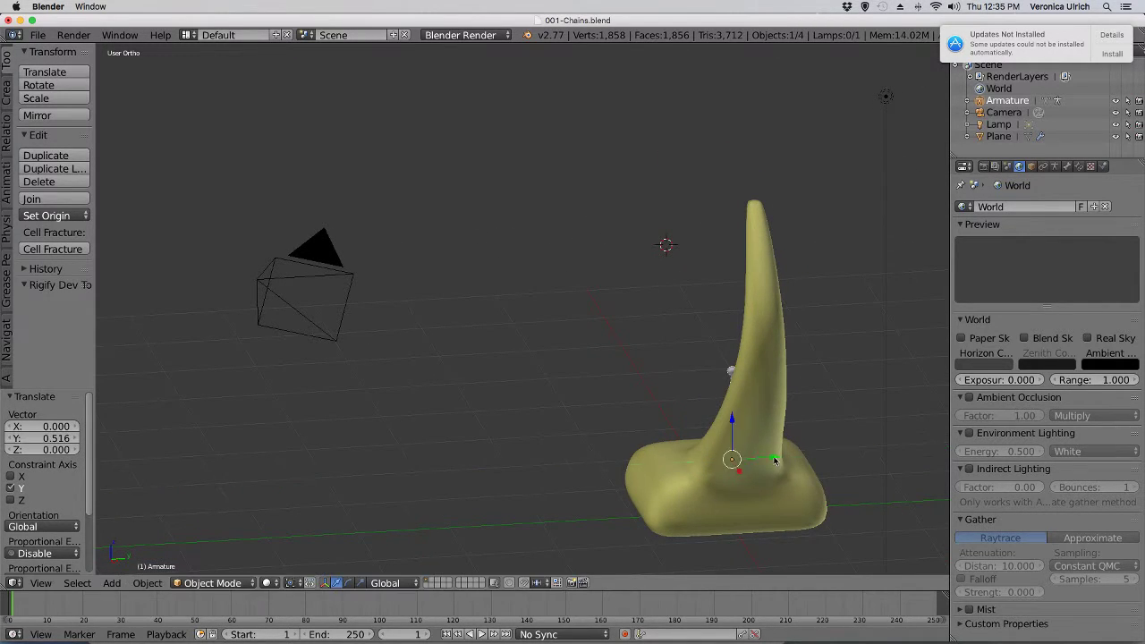
middle_drag(776, 464, 497, 436)
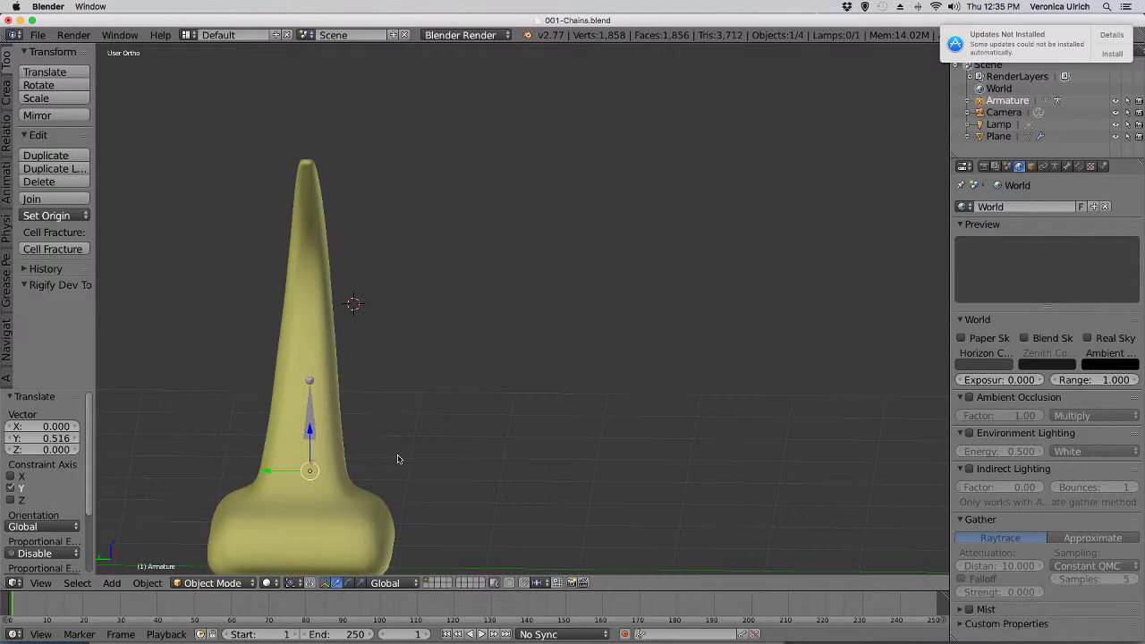
shift+middle_drag(398, 458, 564, 359)
scroll(564, 387, up, 2)
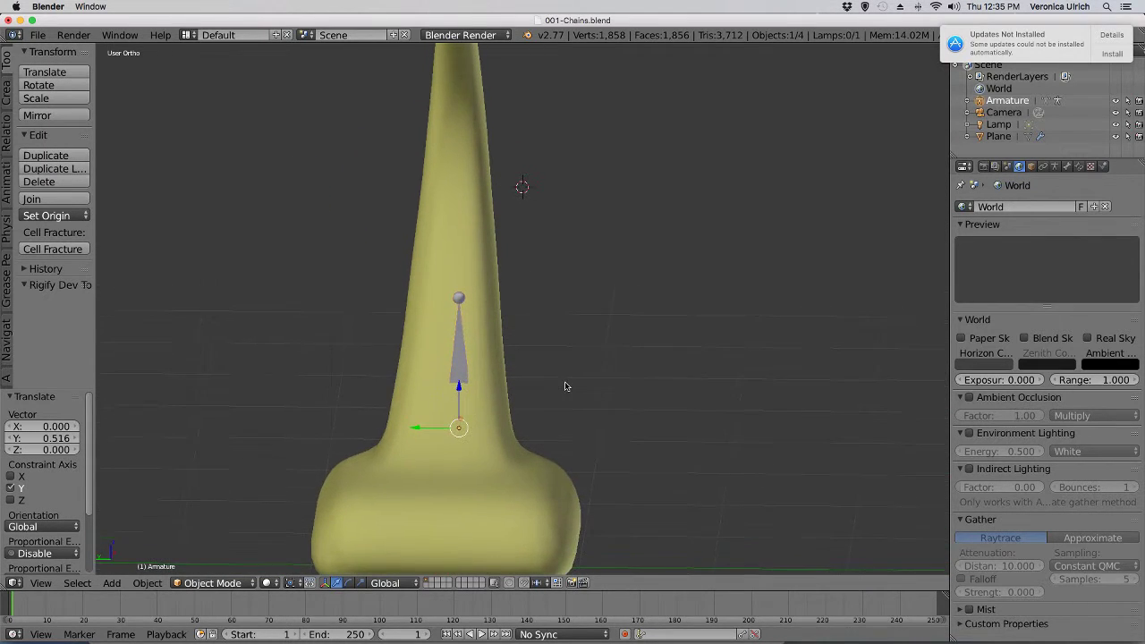
Turn on the Screencast Keys display and set its mouse icon size to 150
key(n)
scroll(868, 471, down, 6)
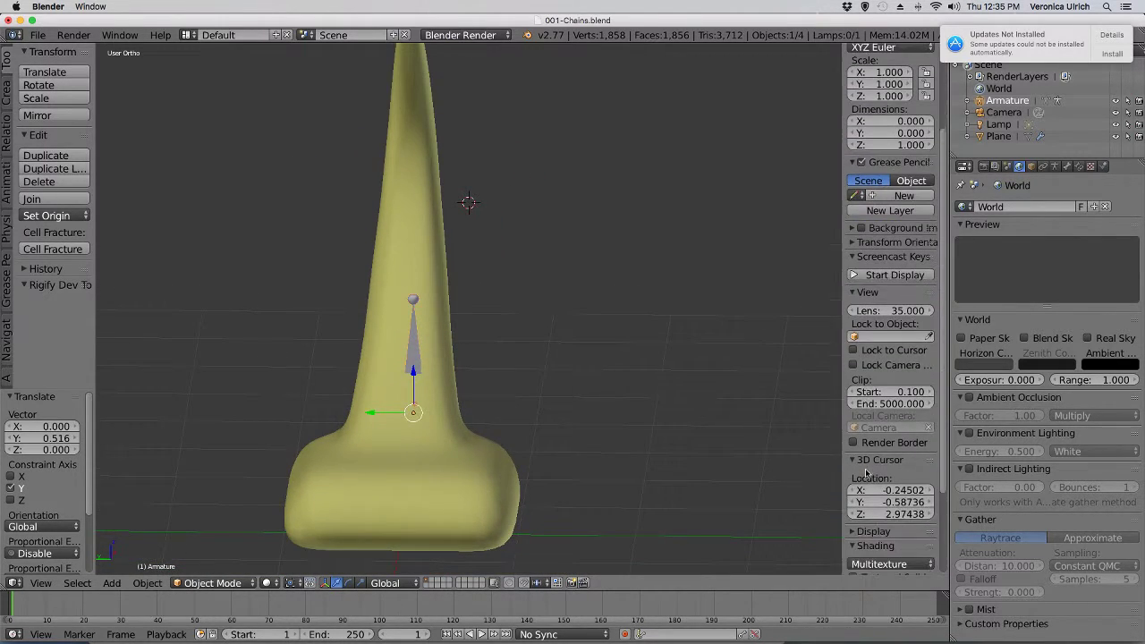
scroll(868, 472, up, 6)
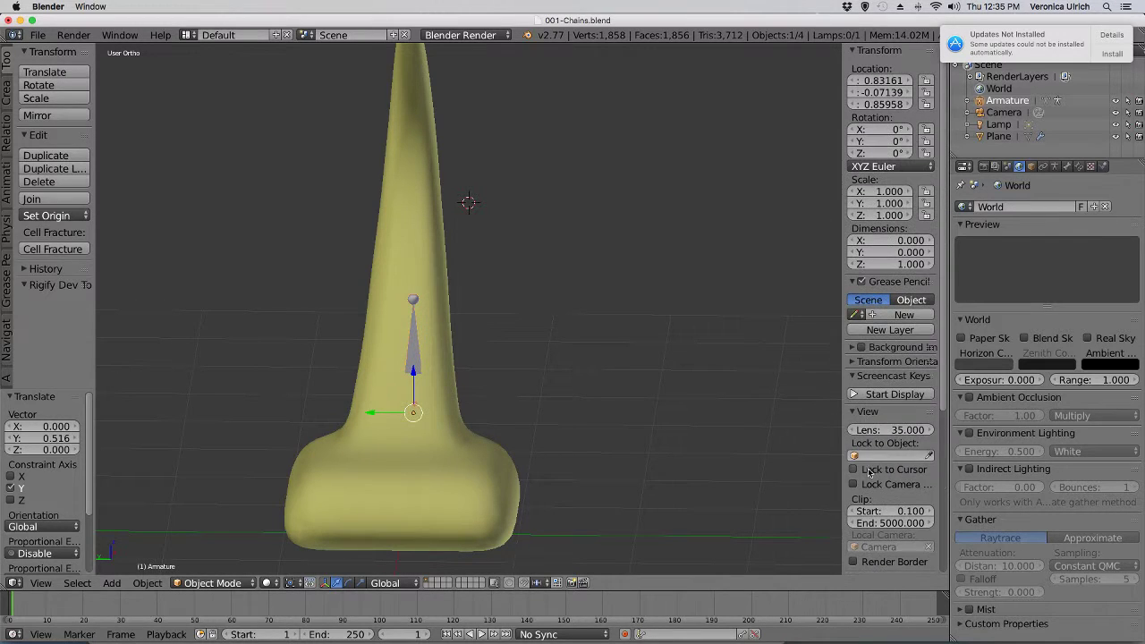
click(887, 394)
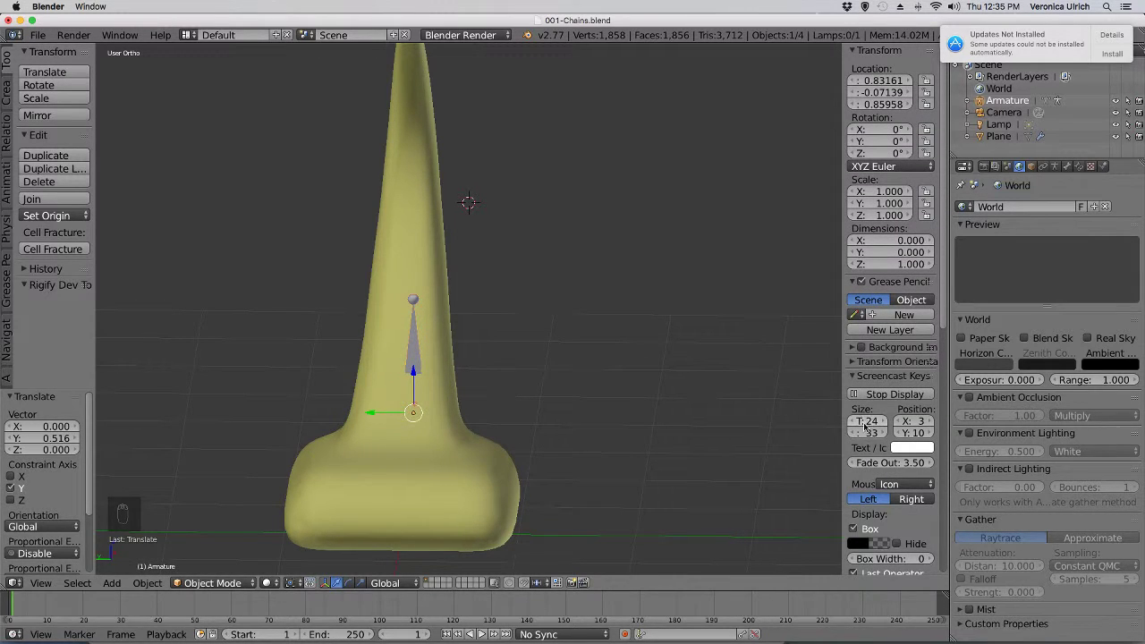
drag(860, 432, 885, 433)
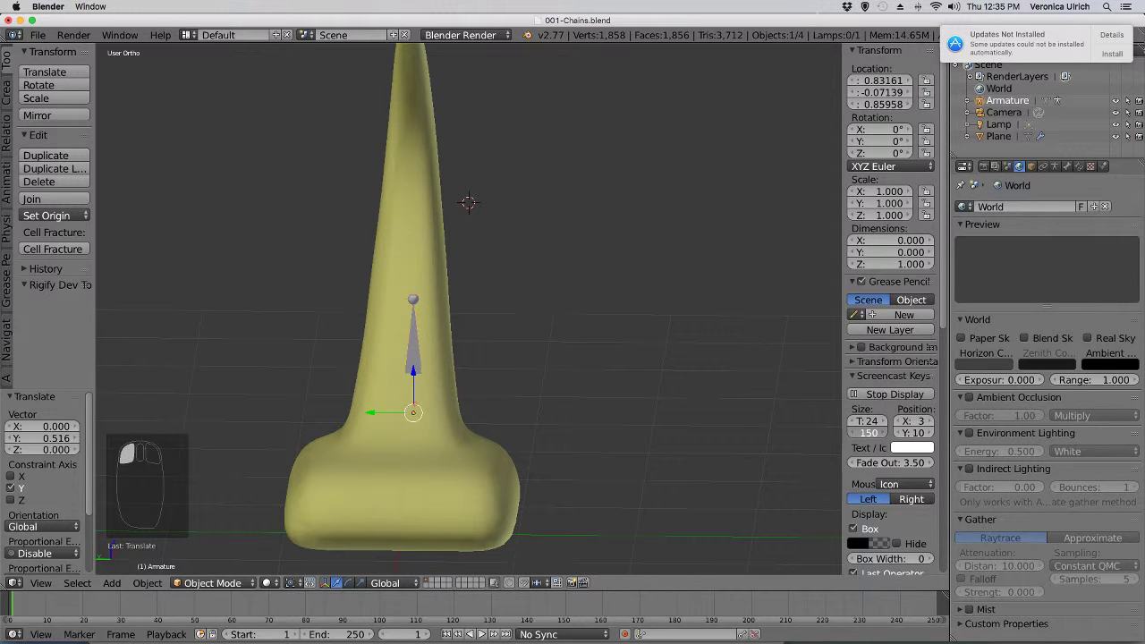
click(330, 440)
Select the armature and move it about 0.081 along Y to centre it within the mesh
right_click(396, 498)
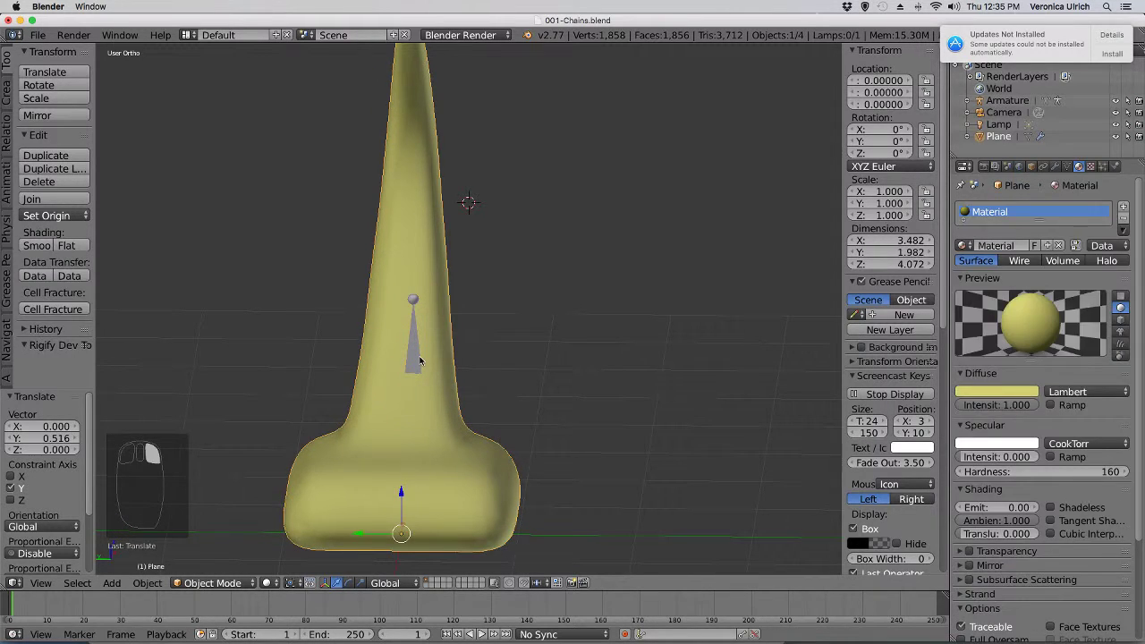
right_click(417, 361)
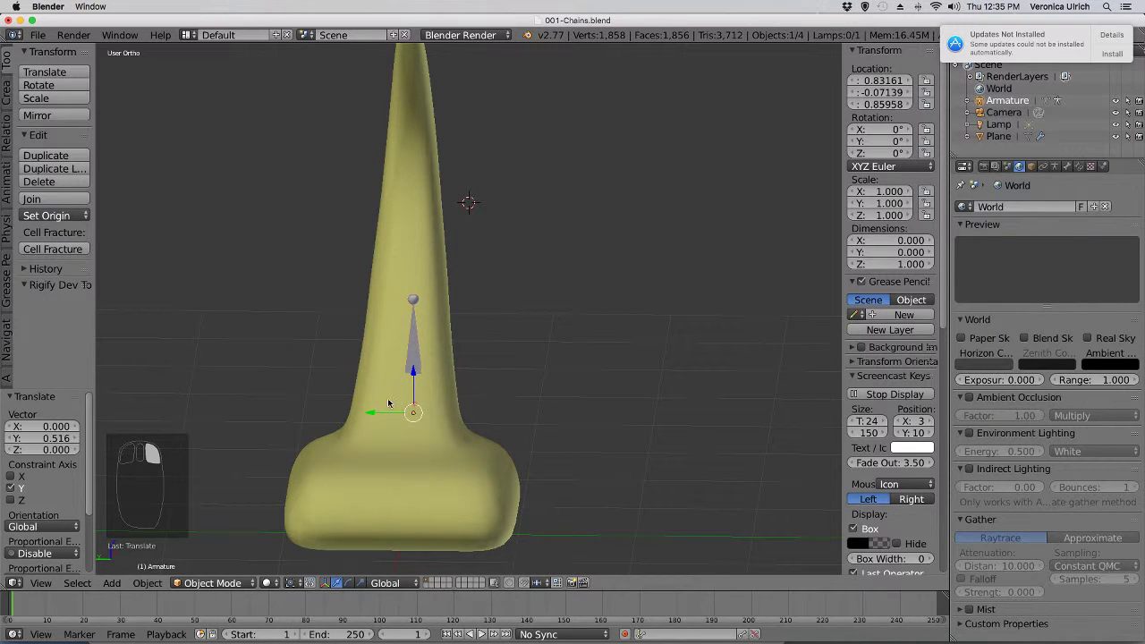
key(g)
key(y)
click(420, 410)
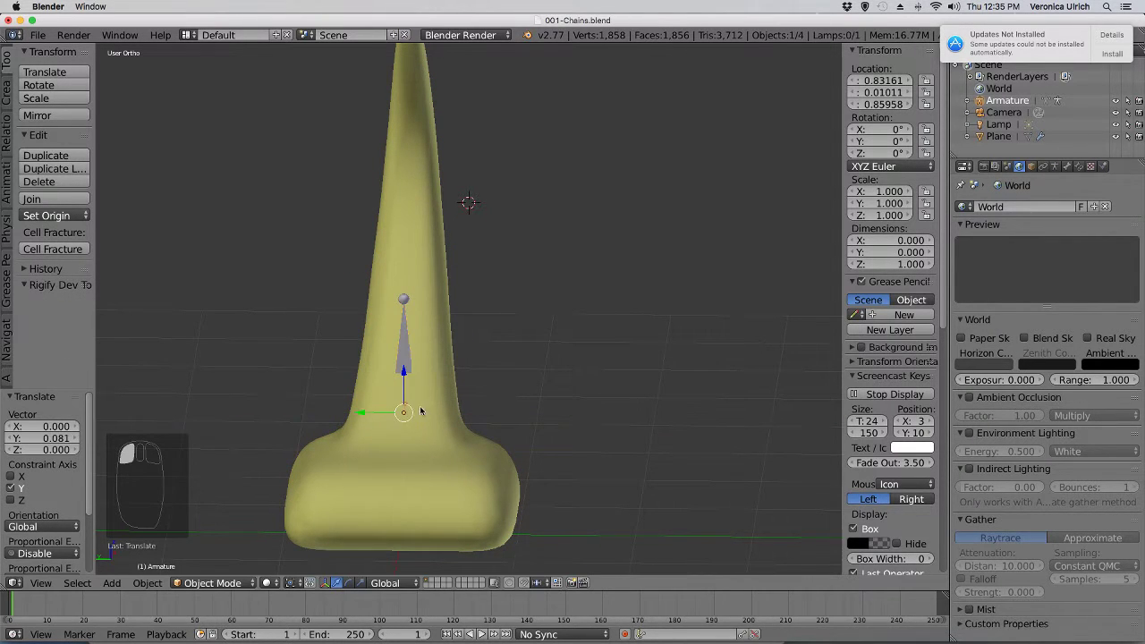
Enable X-Ray display for the armature so its bone is drawn through the mesh
middle_drag(420, 411, 471, 400)
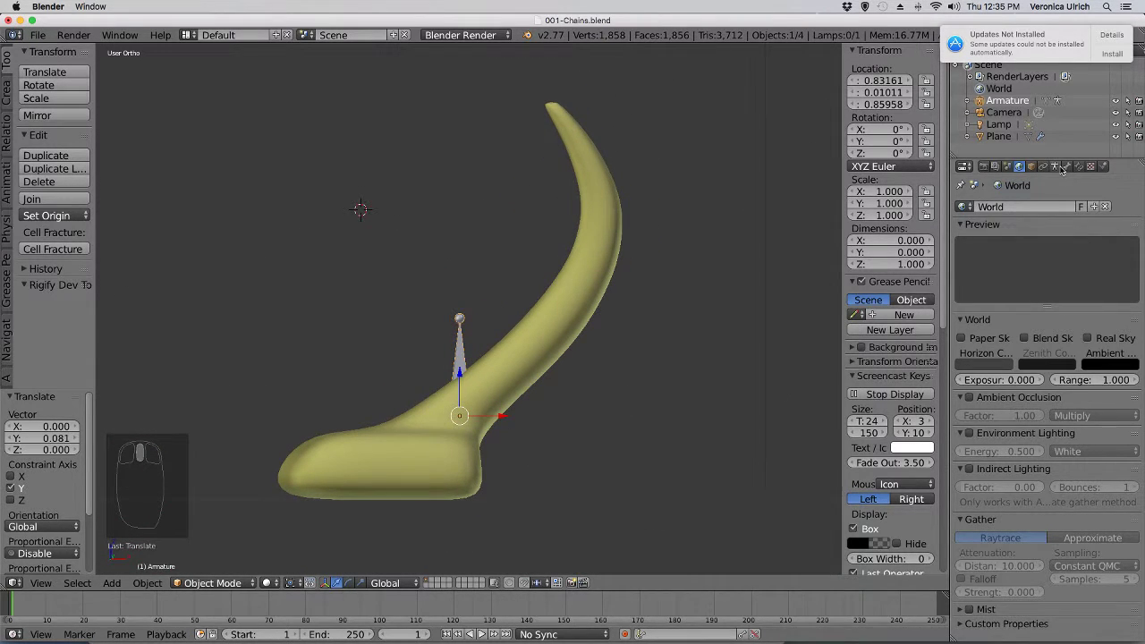
click(1056, 168)
click(1065, 168)
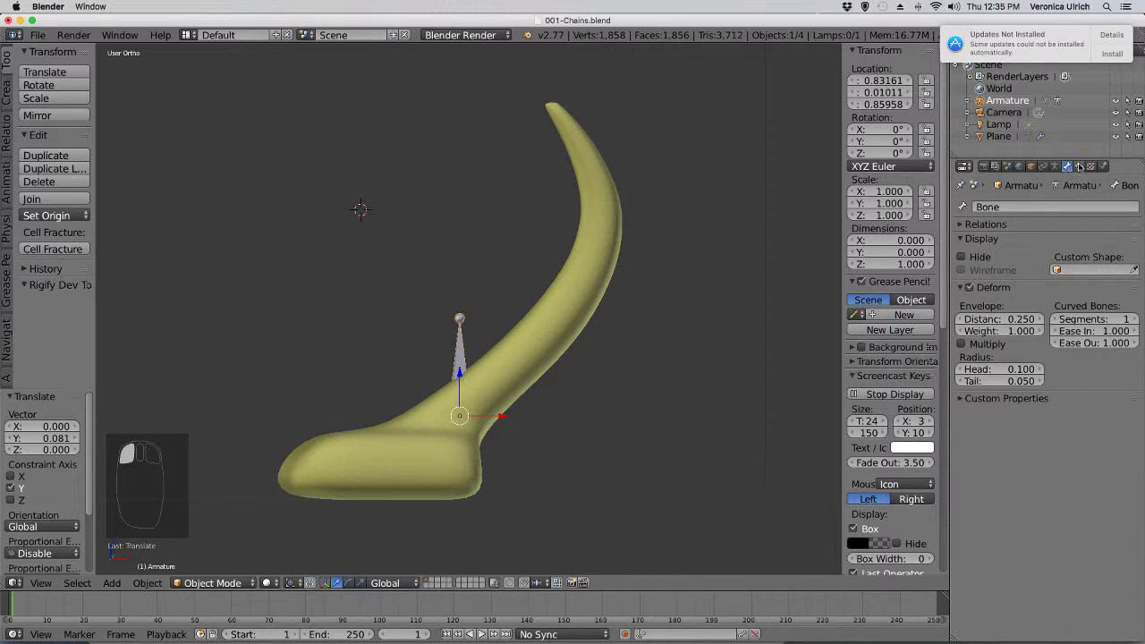
click(1078, 167)
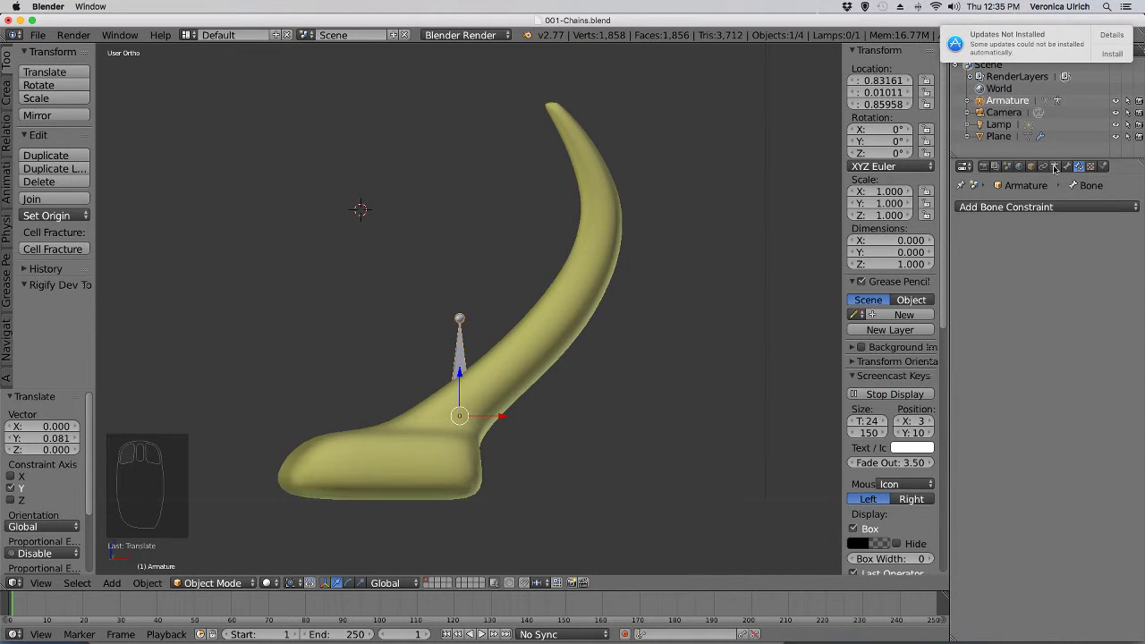
click(1055, 167)
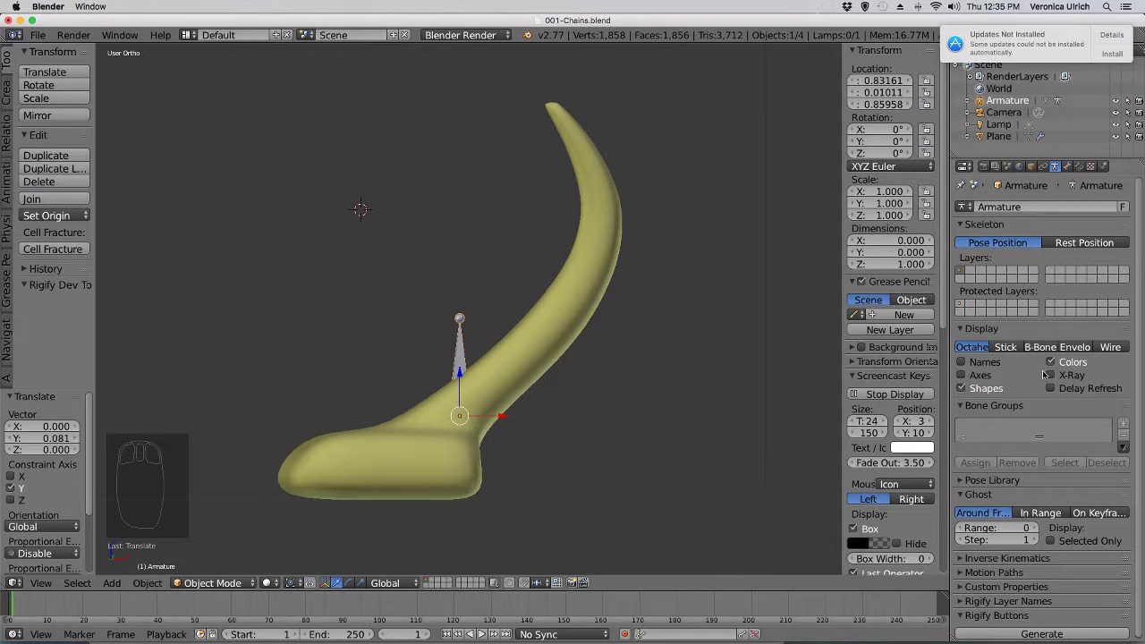
click(1048, 374)
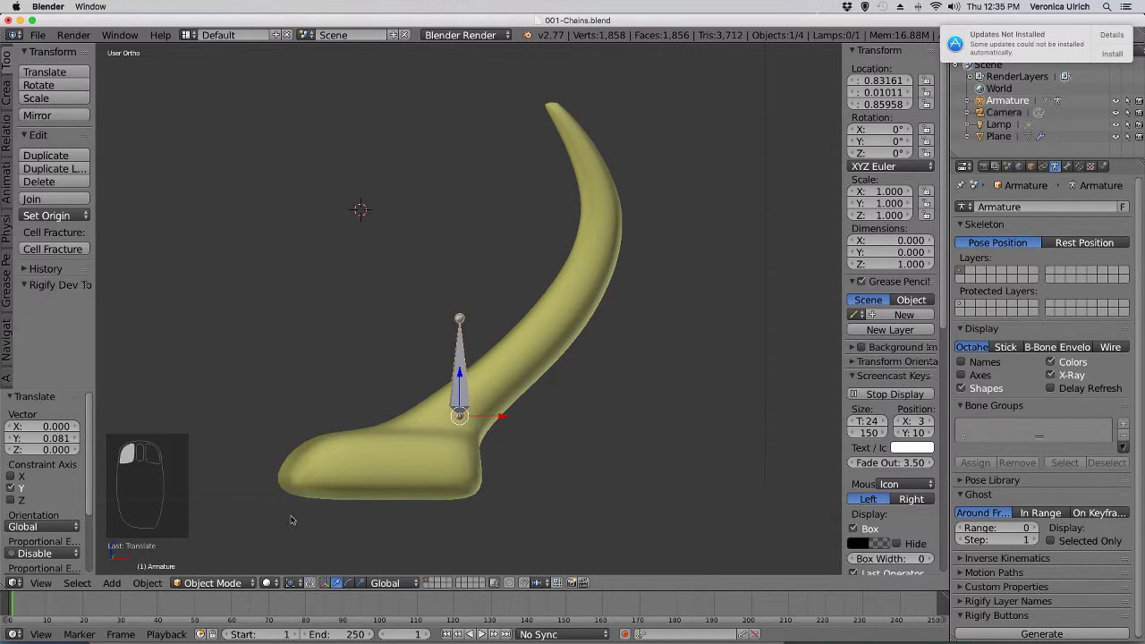
In front view, edit the armature and move the bone's tail joint to the mesh tip, at about X 1.069, Z 3.101
click(42, 582)
click(54, 503)
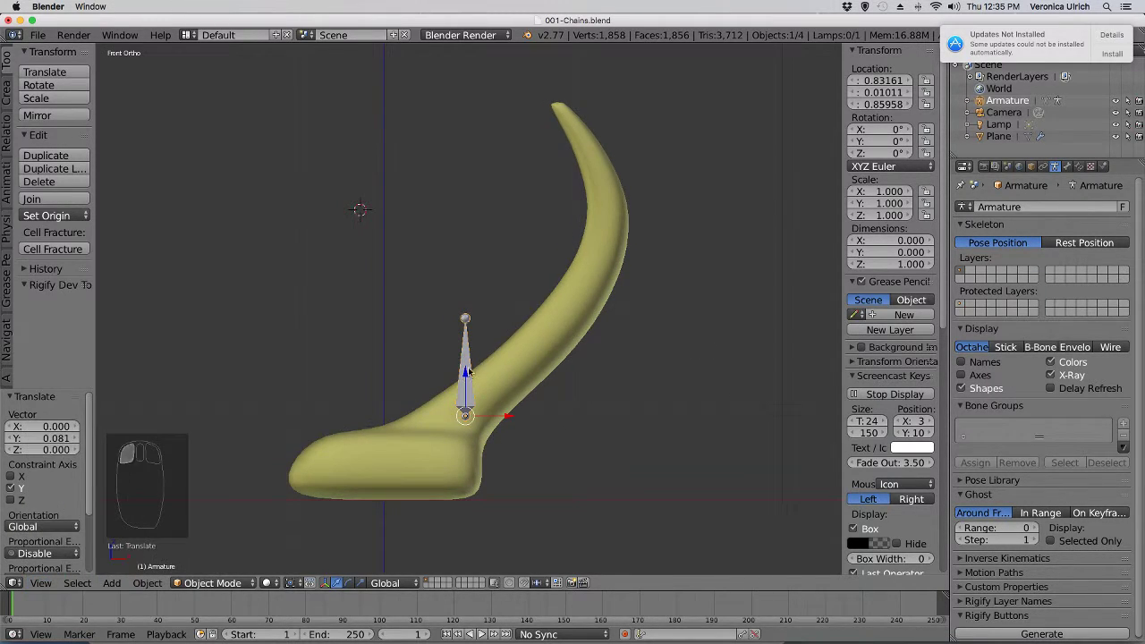
click(235, 582)
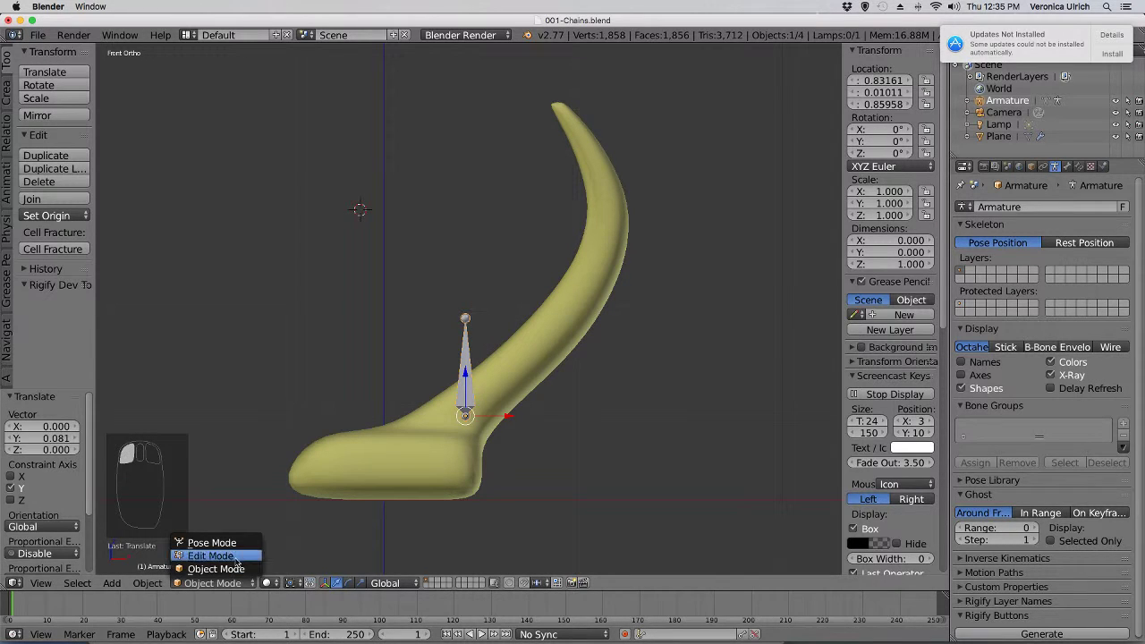
click(234, 556)
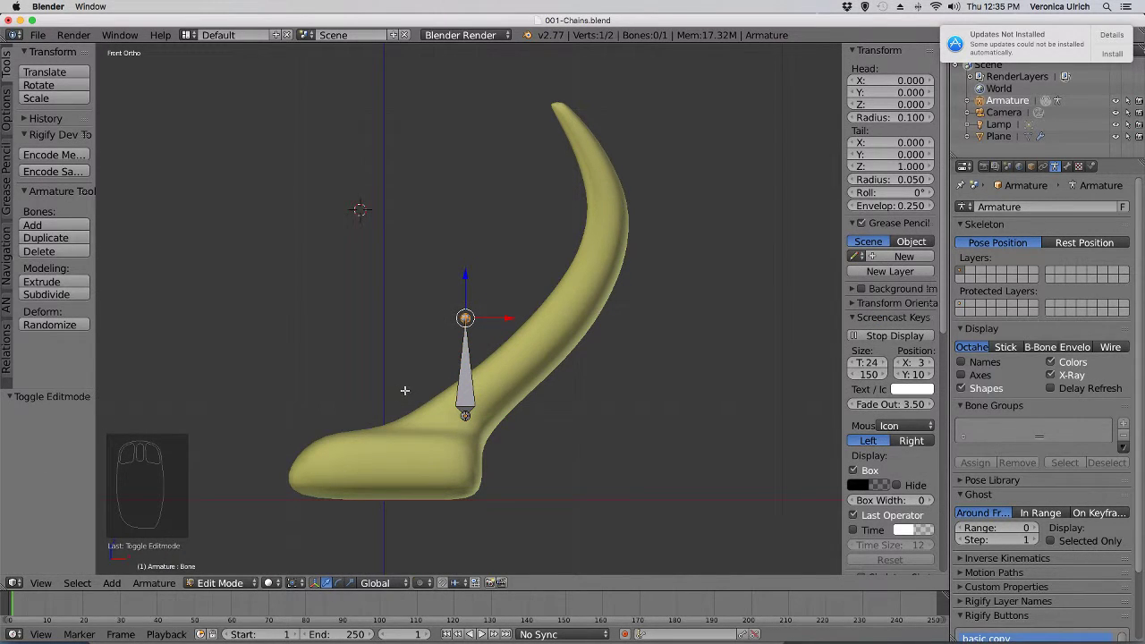
key(g)
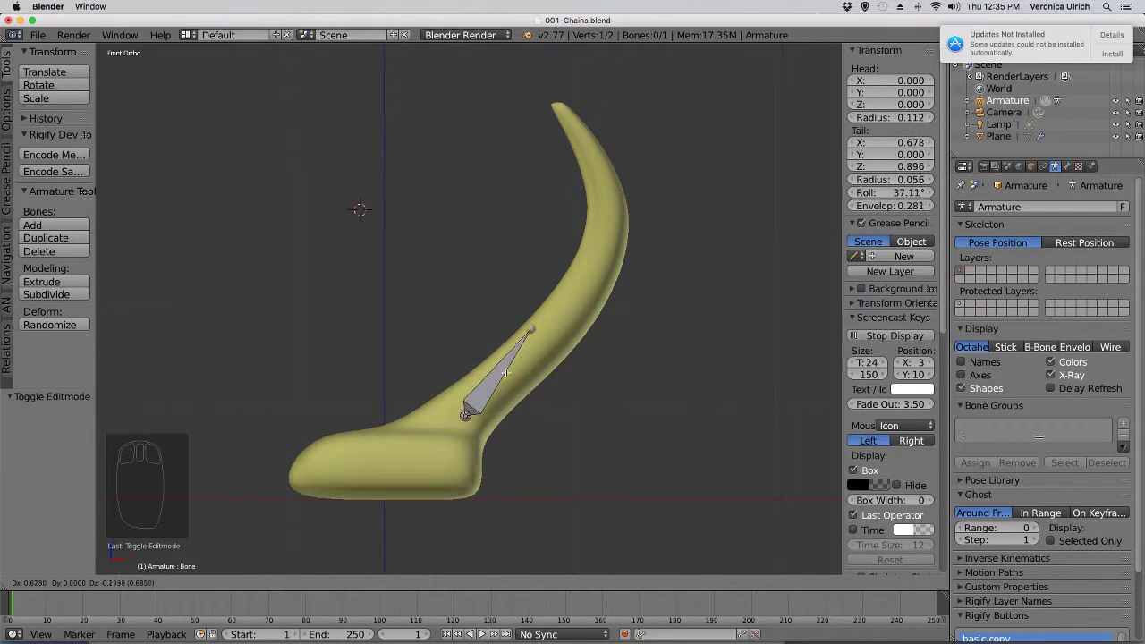
click(543, 159)
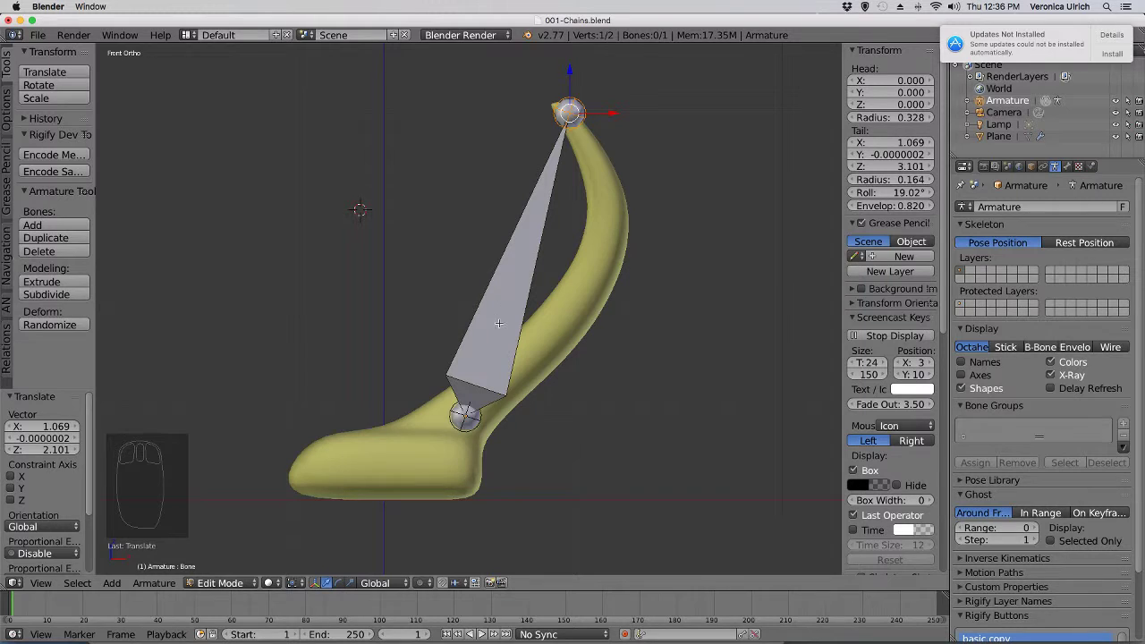
Select the whole bone and subdivide it three times, one cut each, into a chain of eight bones
right_click(466, 412)
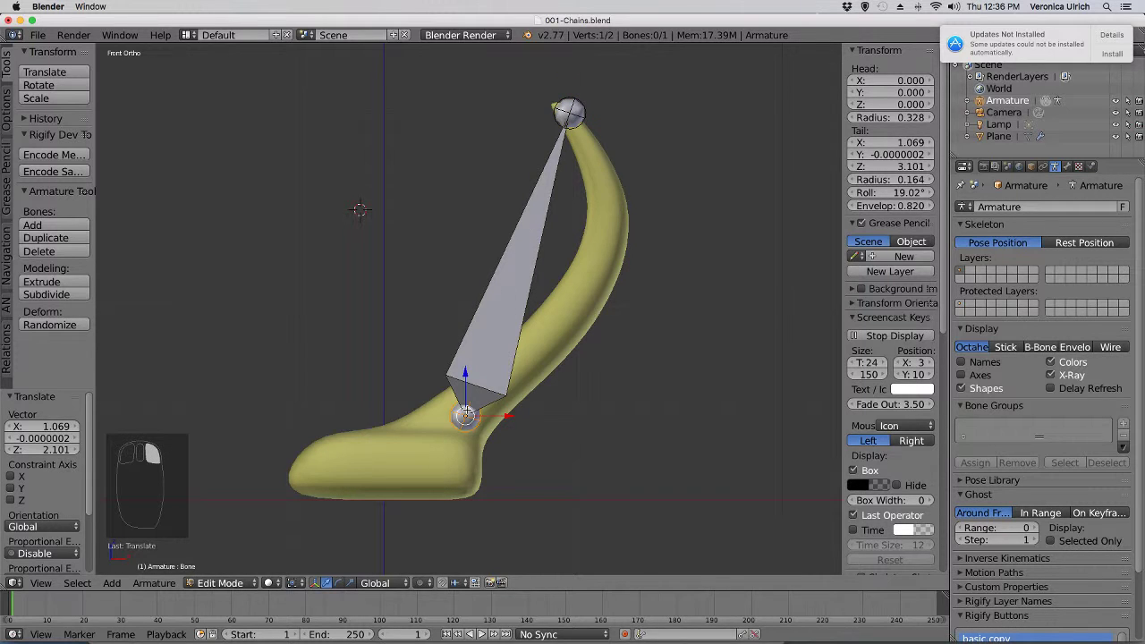
right_click(575, 107)
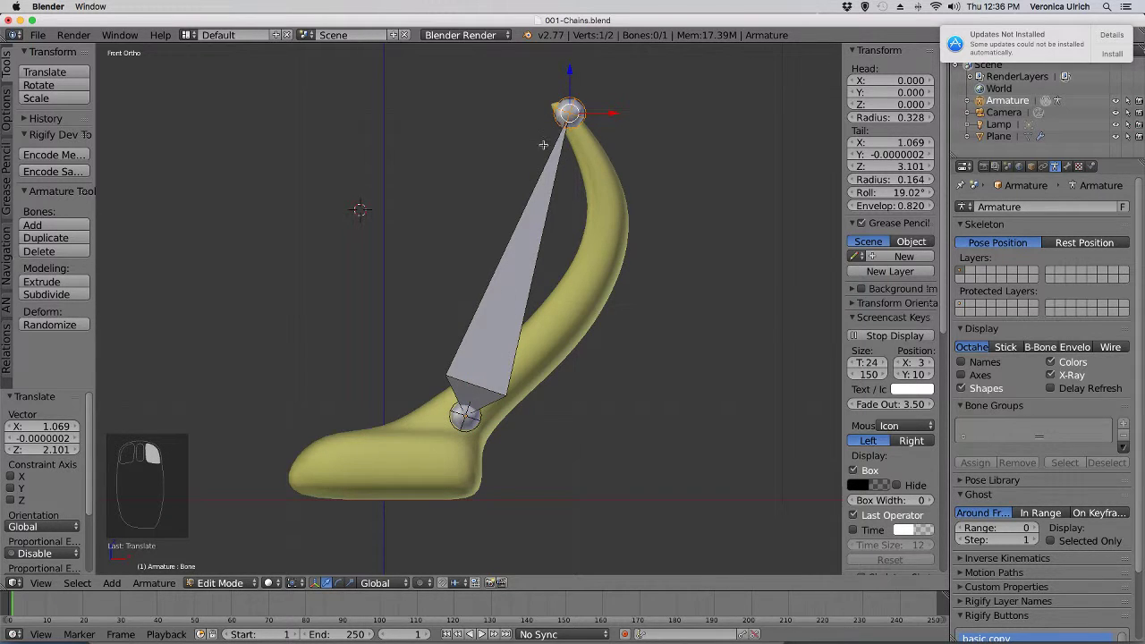
right_click(533, 195)
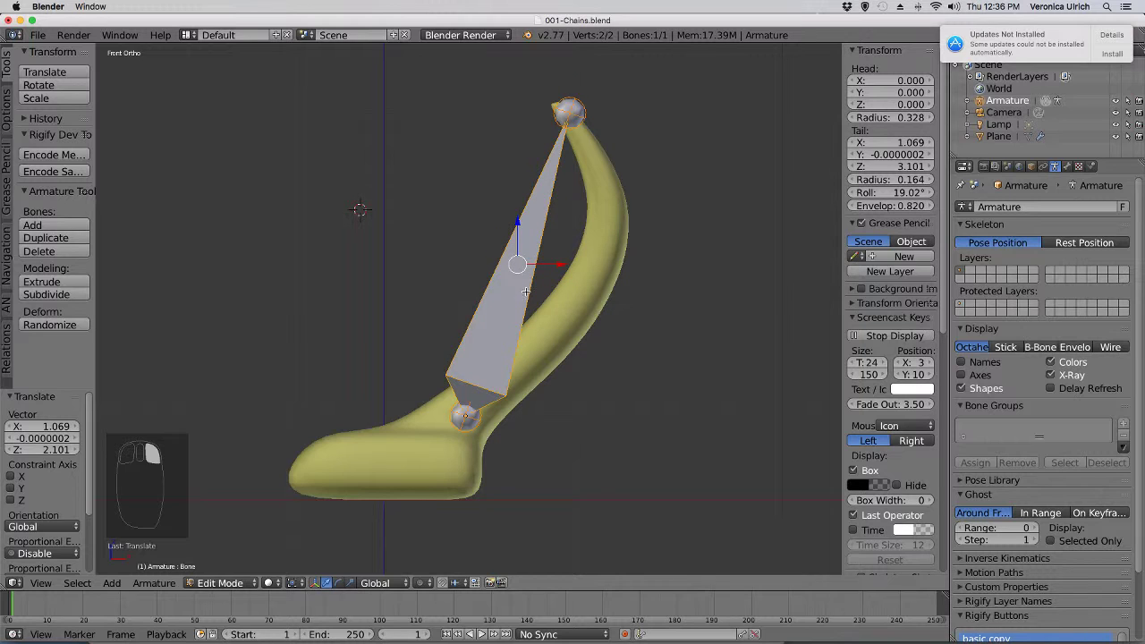
click(46, 295)
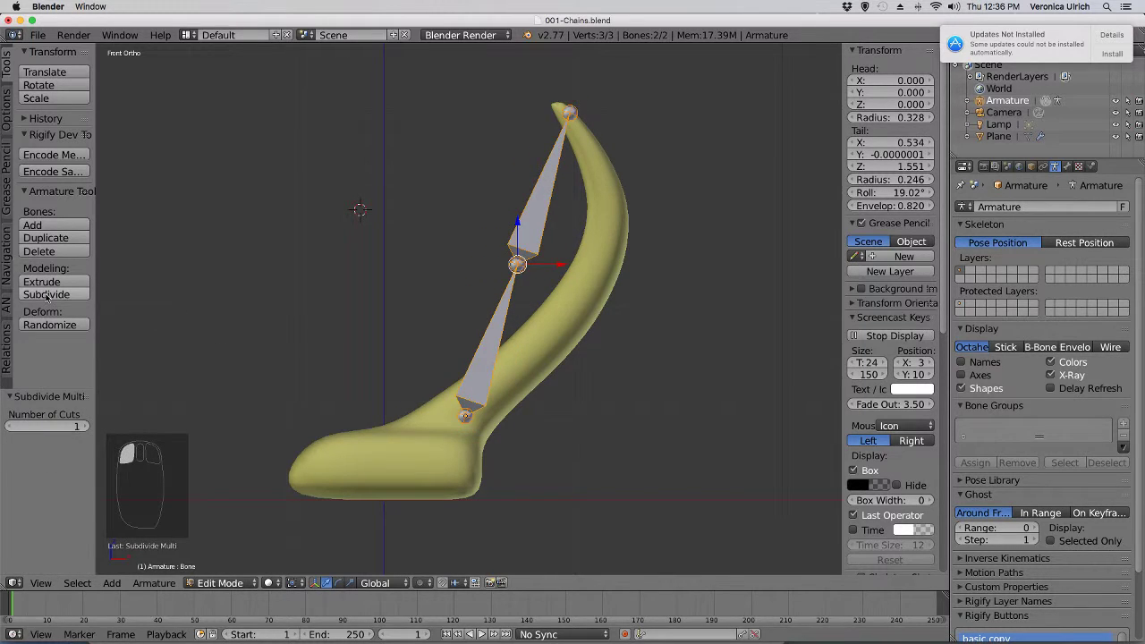
click(46, 295)
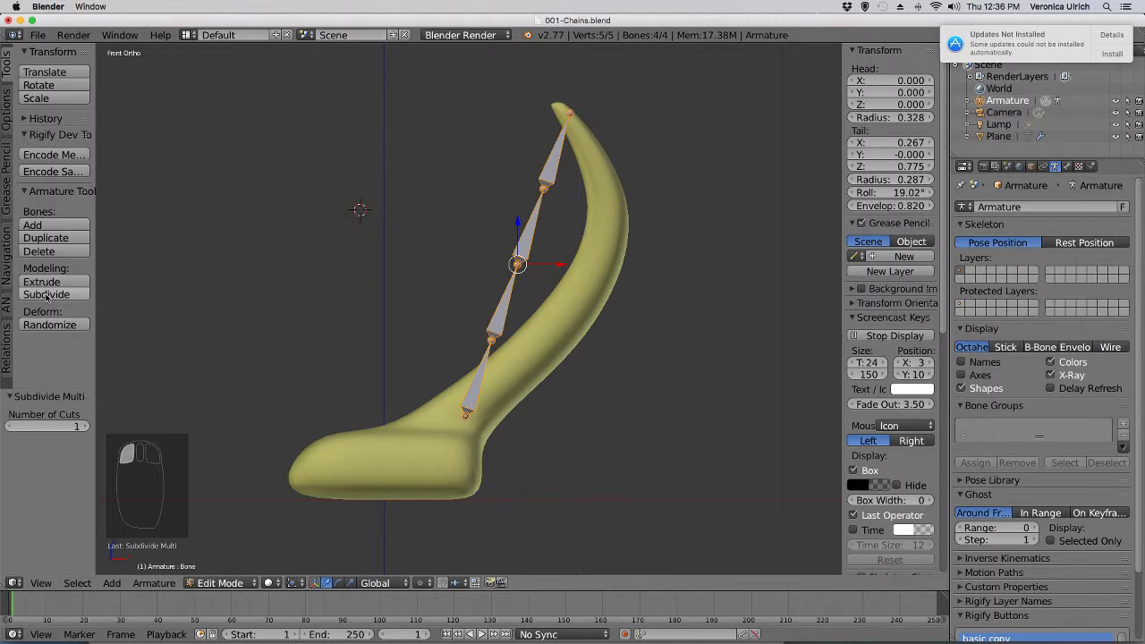
click(47, 296)
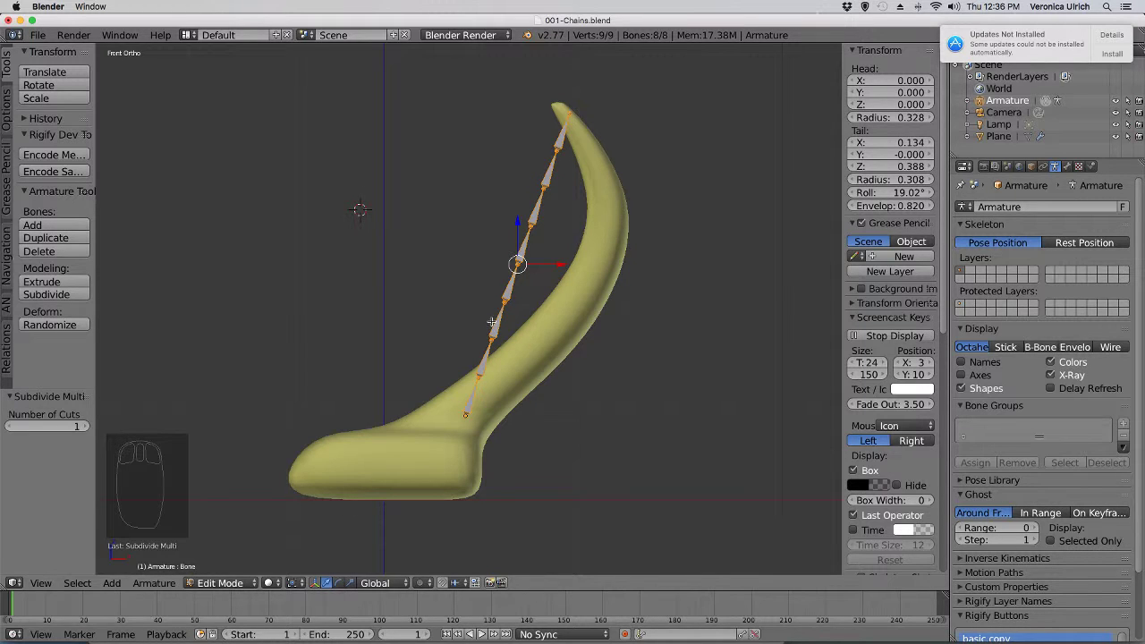
Deselect all bones and circle-select the seven bones above the base bone
key(a)
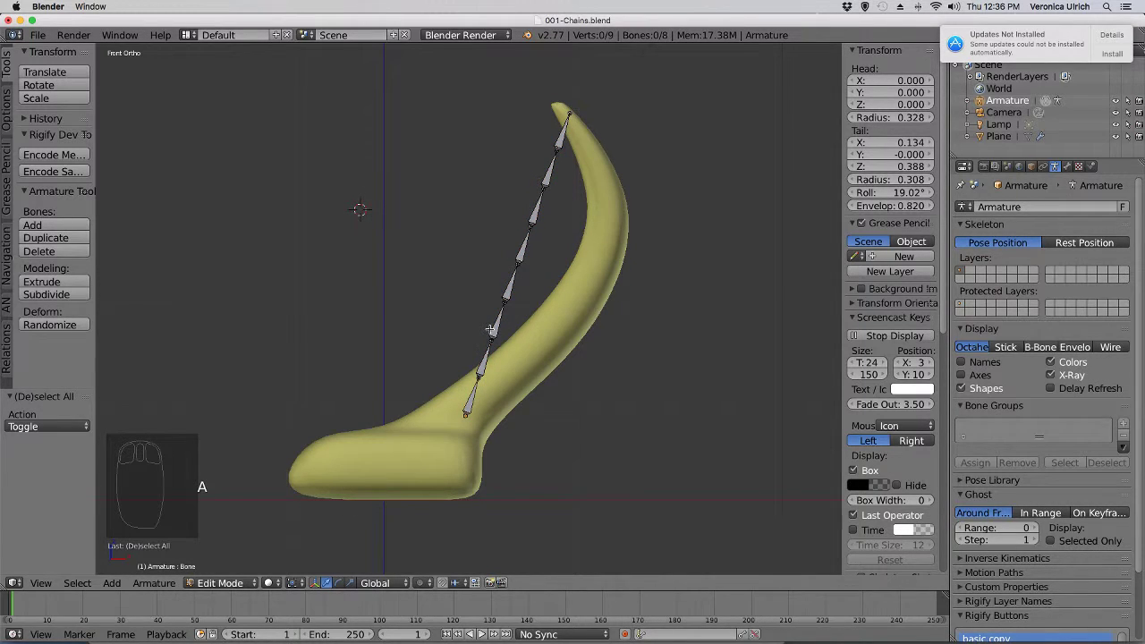
key(a)
key(a)
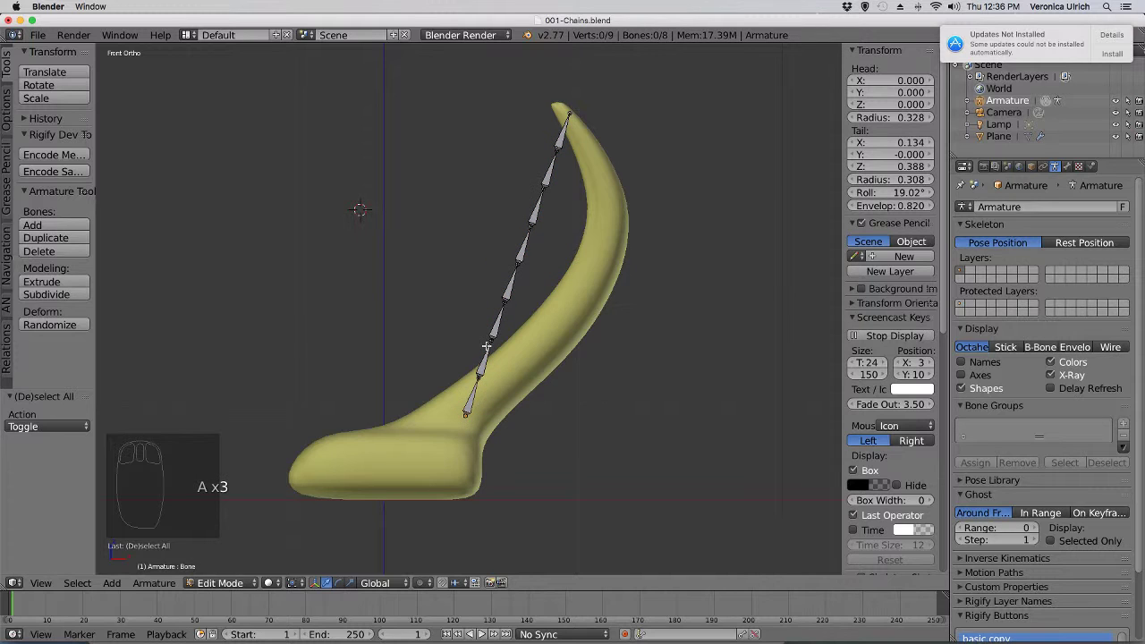
key(c)
click(484, 351)
mouse_move(481, 358)
mouse_down()
mouse_move(501, 330)
mouse_move(556, 128)
mouse_up()
right_click(613, 327)
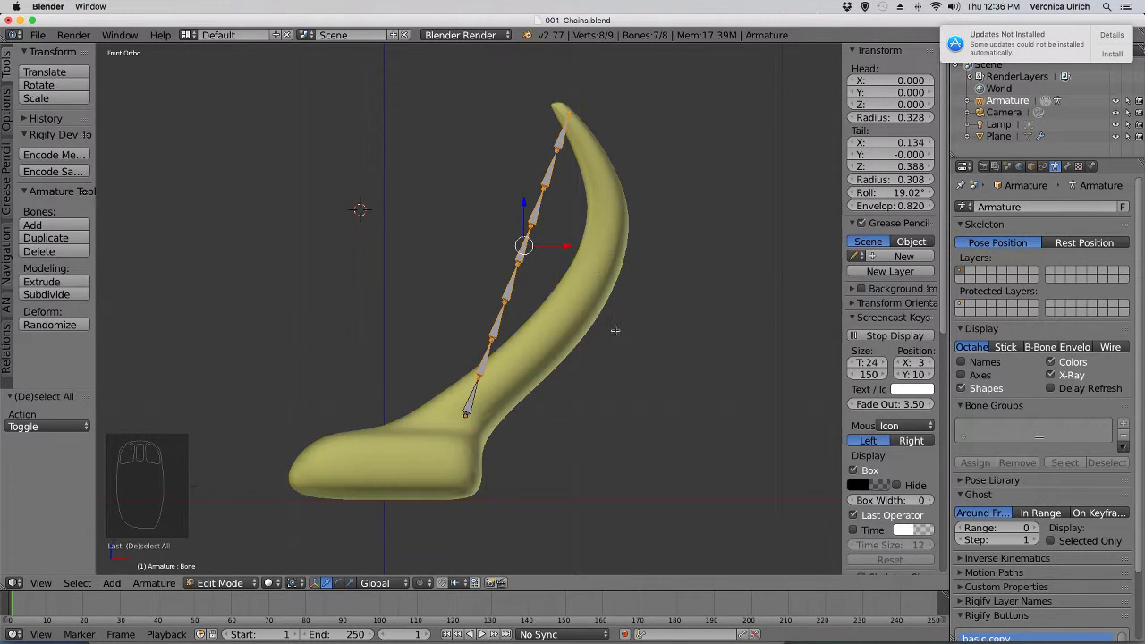
Clear the selection and circle-select all eight bones of the chain, from the base to the tip
key(a)
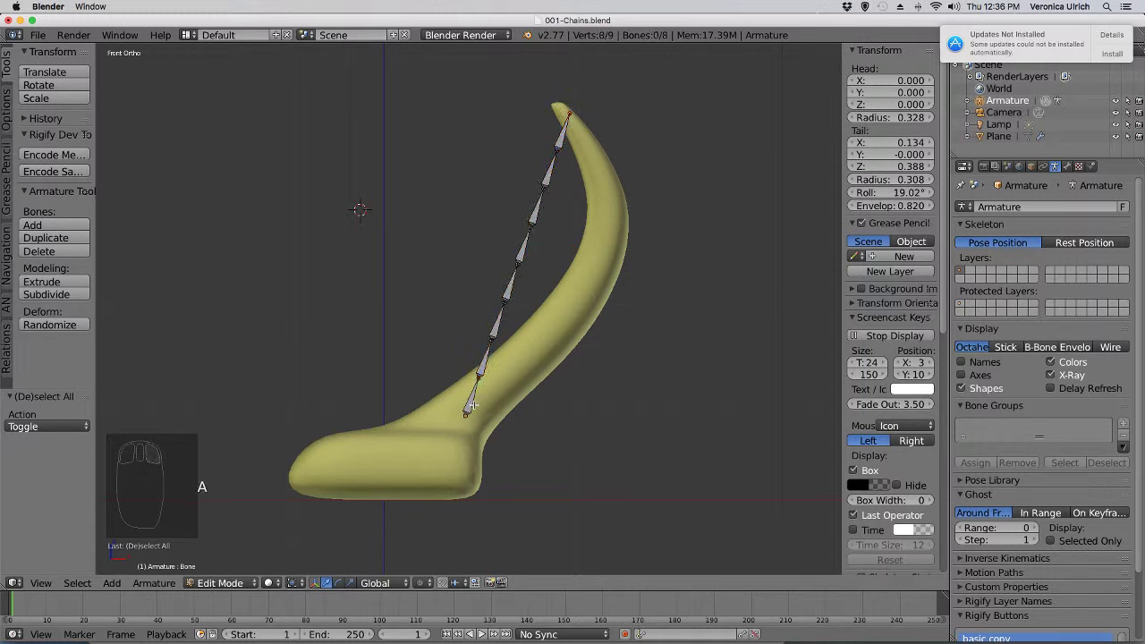
key(c)
drag(469, 412, 566, 125)
right_click(548, 266)
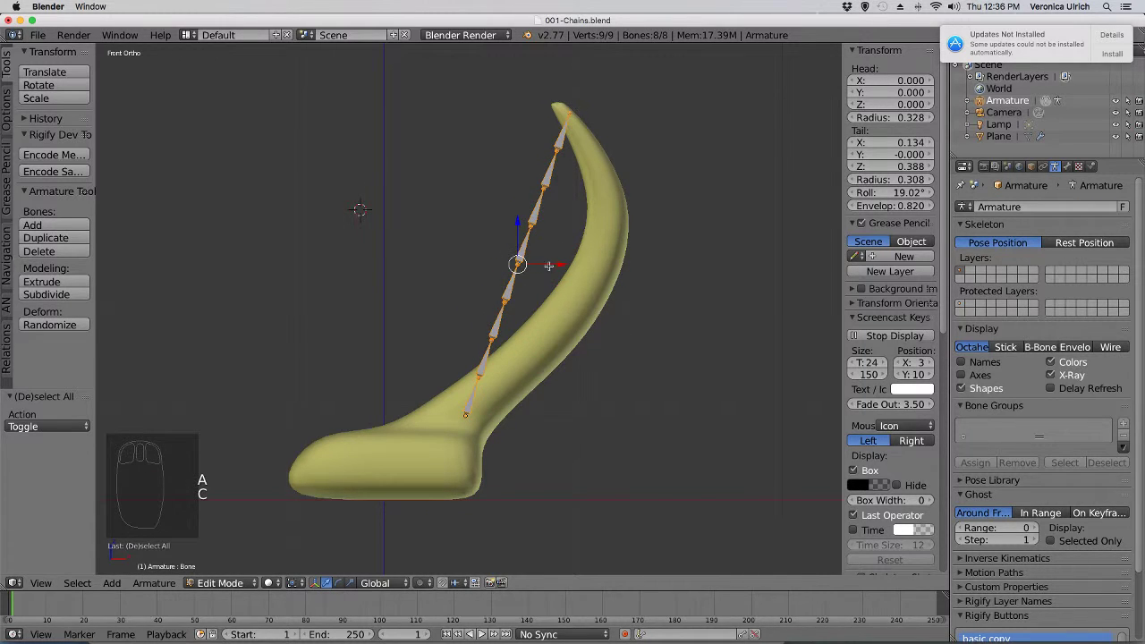
Try rotating the whole bone chain by about 0.35° around its middle and undo the rotation
key(r)
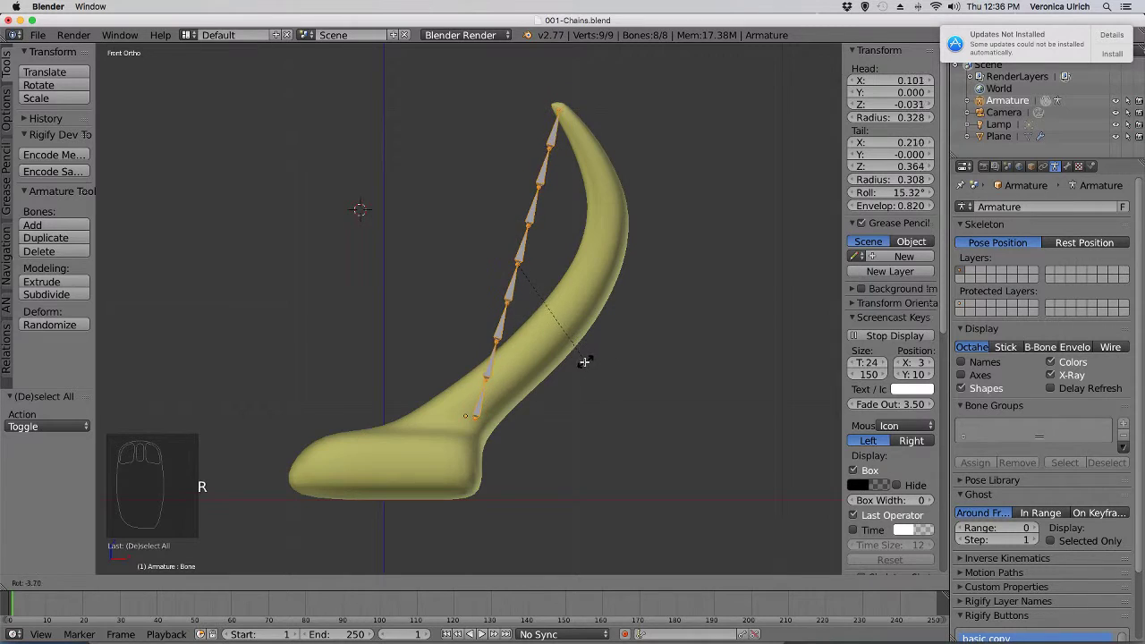
click(575, 361)
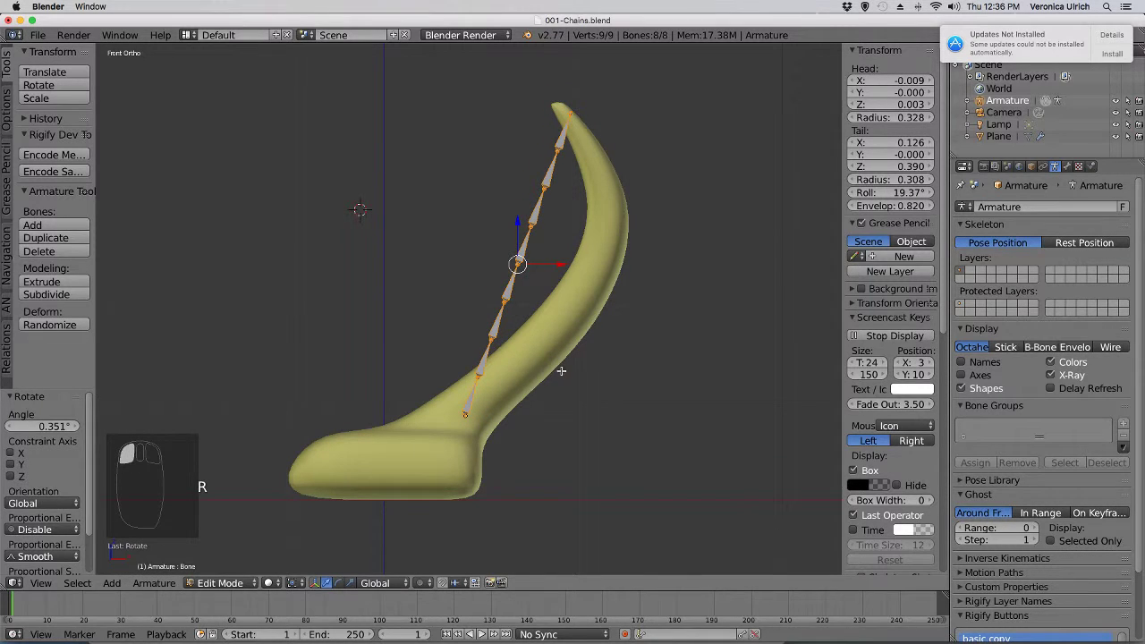
key(ctrl+z)
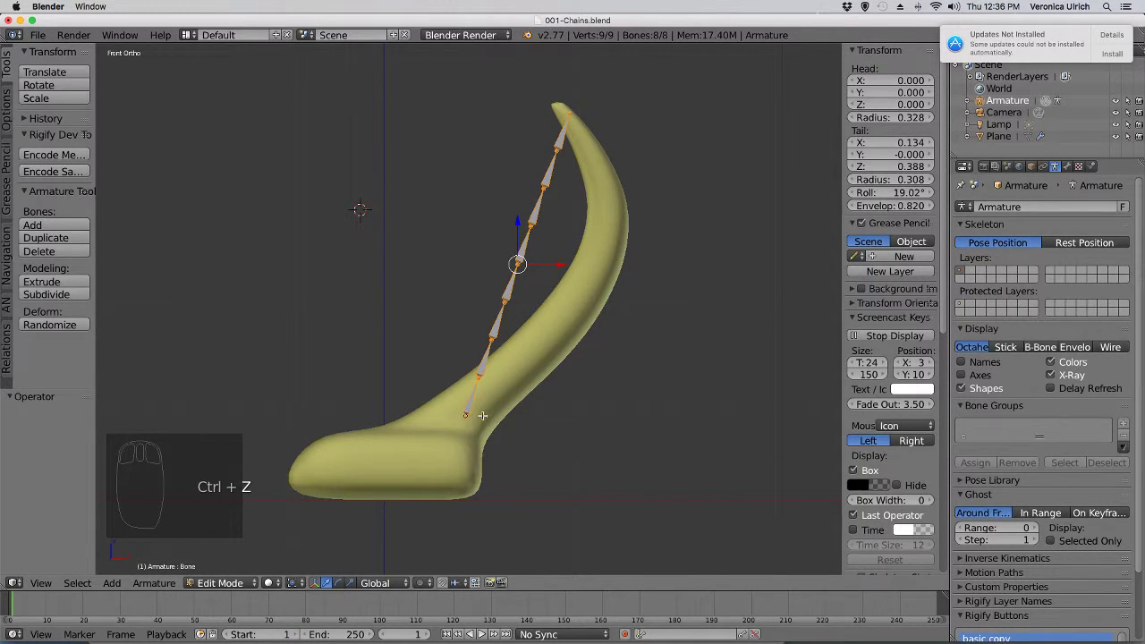
Rotate the whole bone chain by about 11° and move it about 0.287 in X and -0.165 in Z, back to the tail's root
key(r)
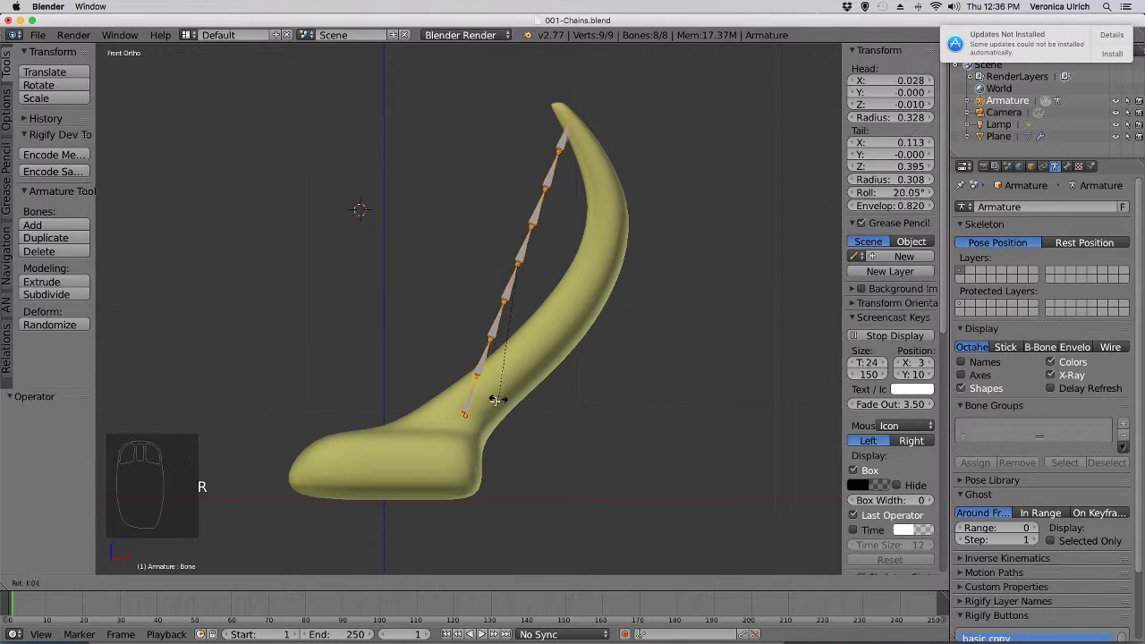
click(473, 399)
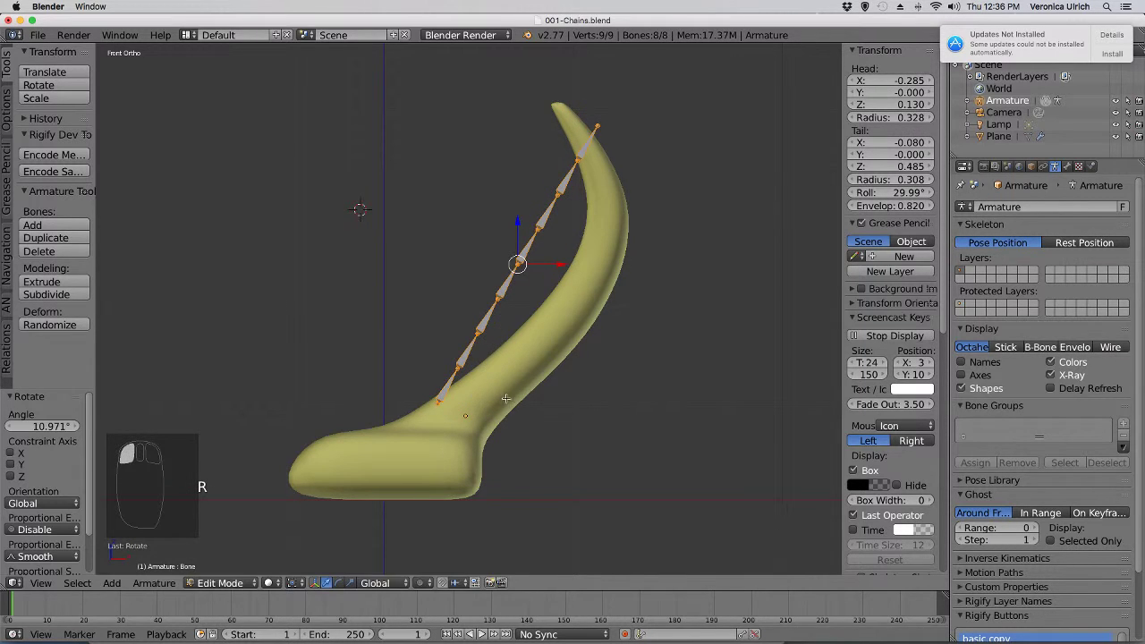
key(g)
click(552, 422)
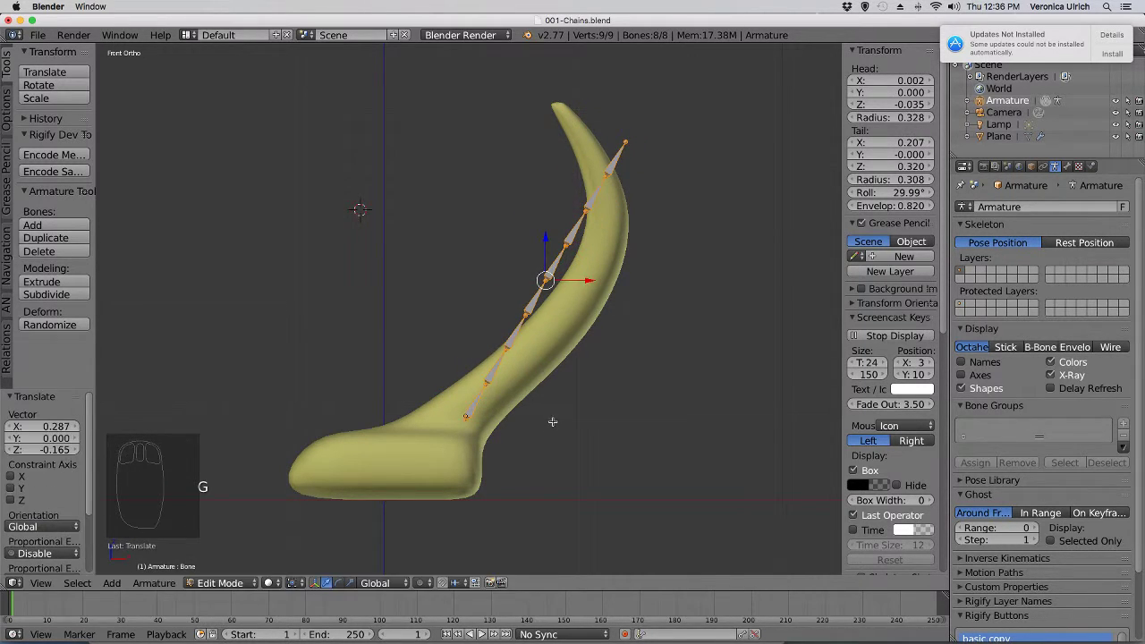
Rotate the whole chain a further 14.7° or so and shift it about 0.33 in X and -0.22 in Z into the lower tail
key(r)
click(501, 448)
key(g)
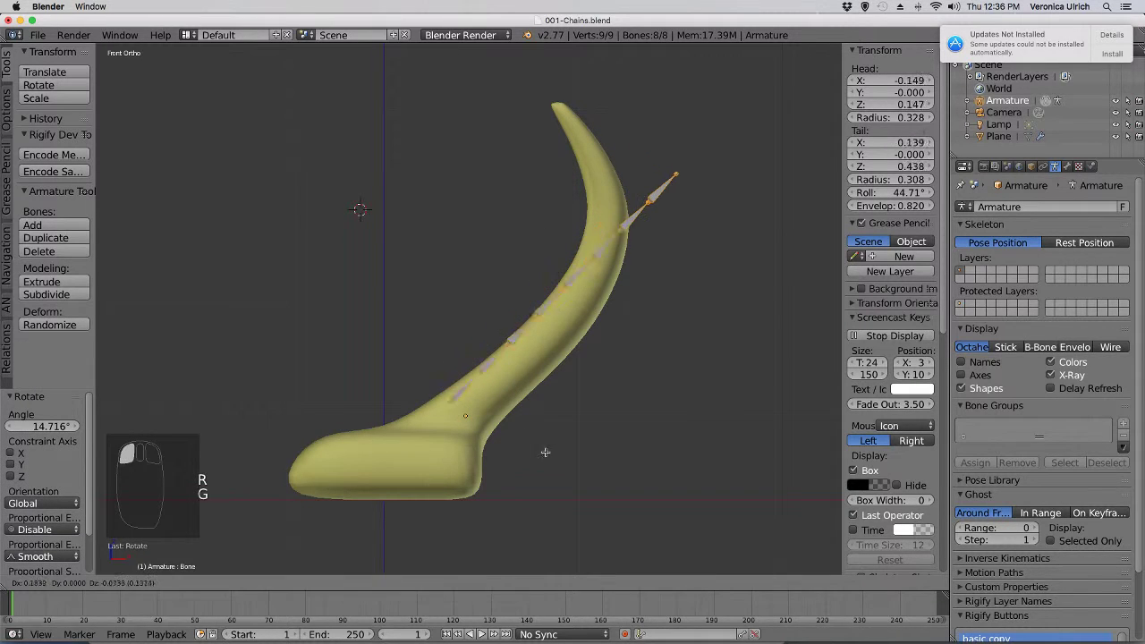
click(555, 461)
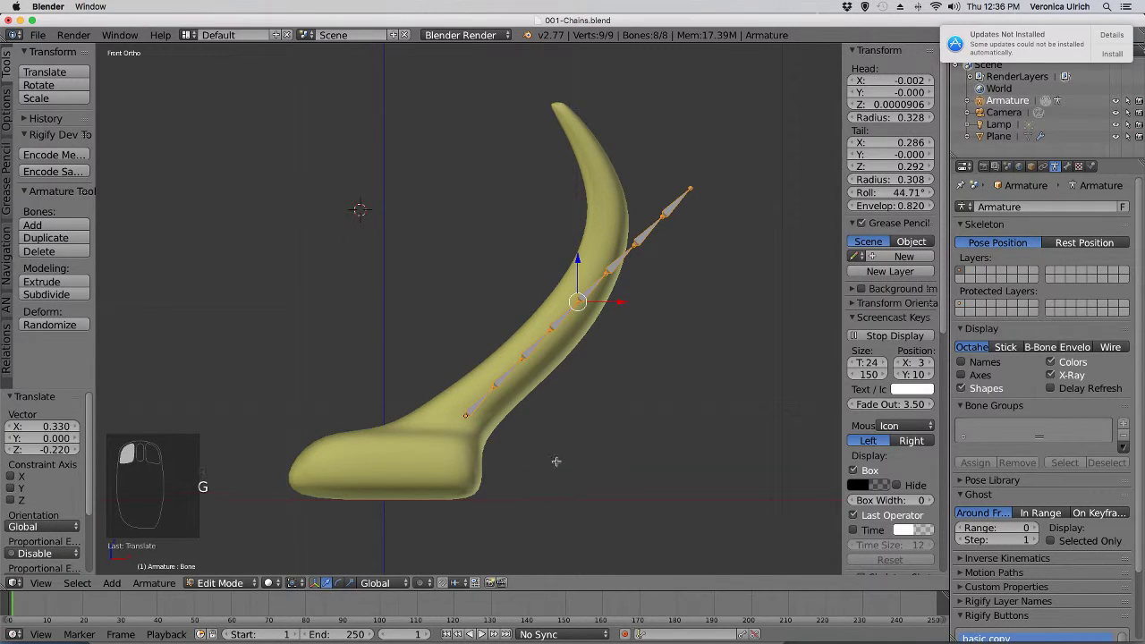
Circle-select the upper four bones, rotate them about -27°, and move them about -0.324 in X and 0.257 in Z into the tail
key(a)
key(c)
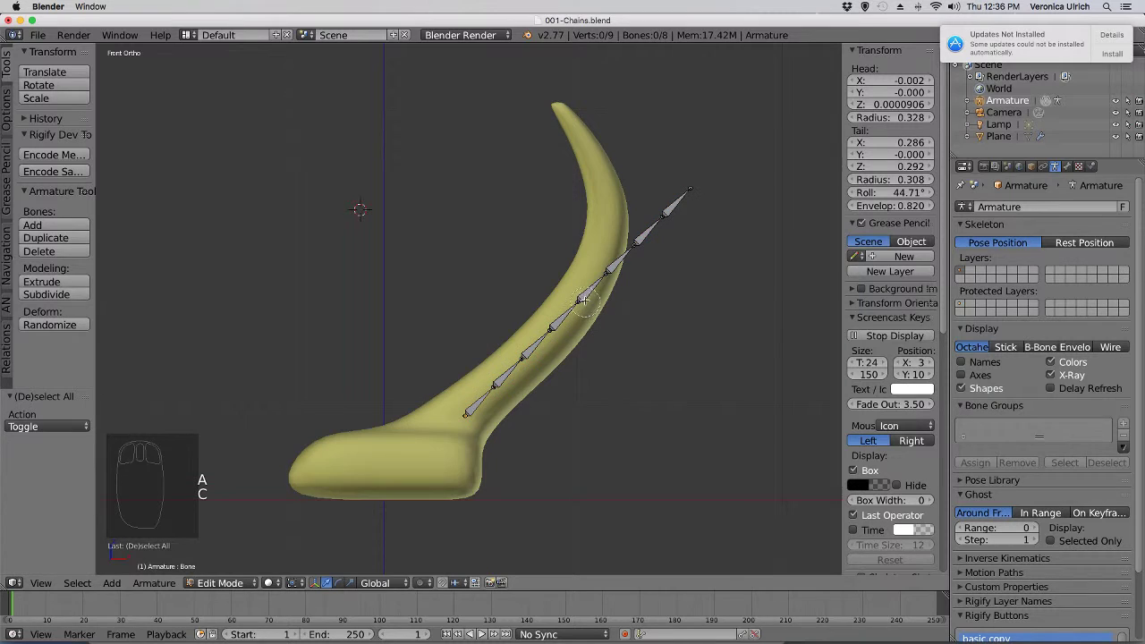
drag(586, 308, 671, 187)
right_click(667, 286)
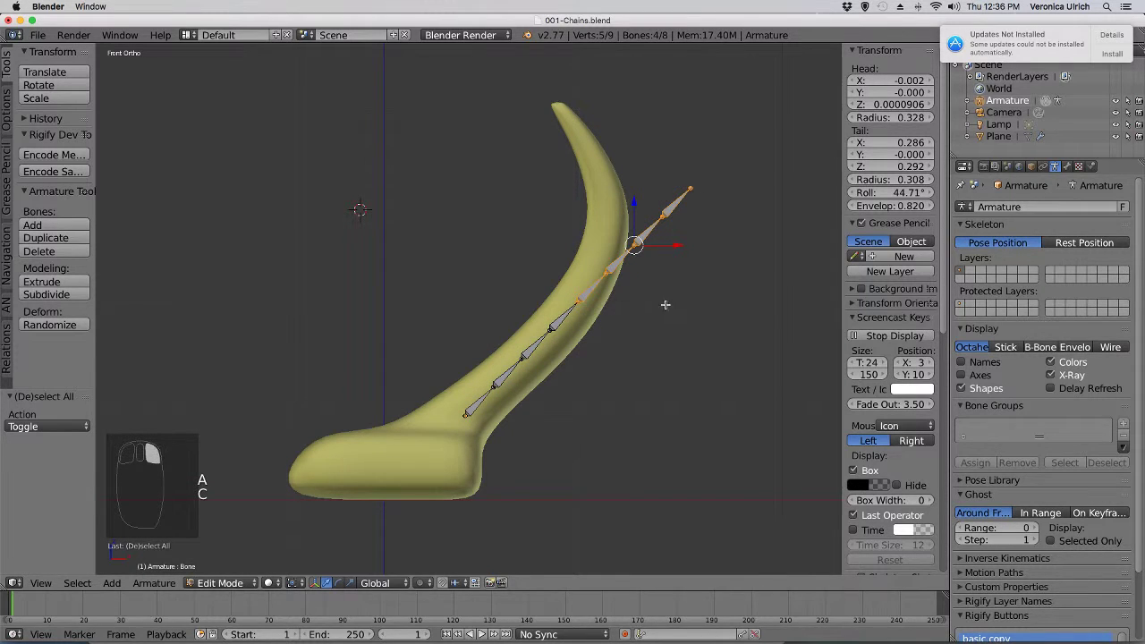
key(r)
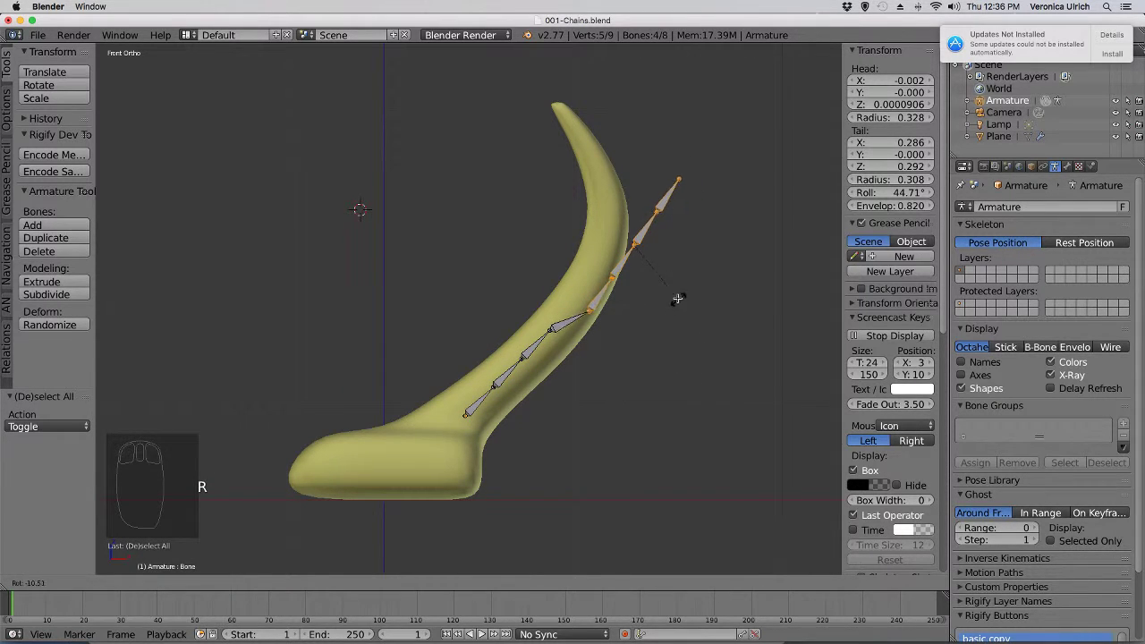
click(670, 272)
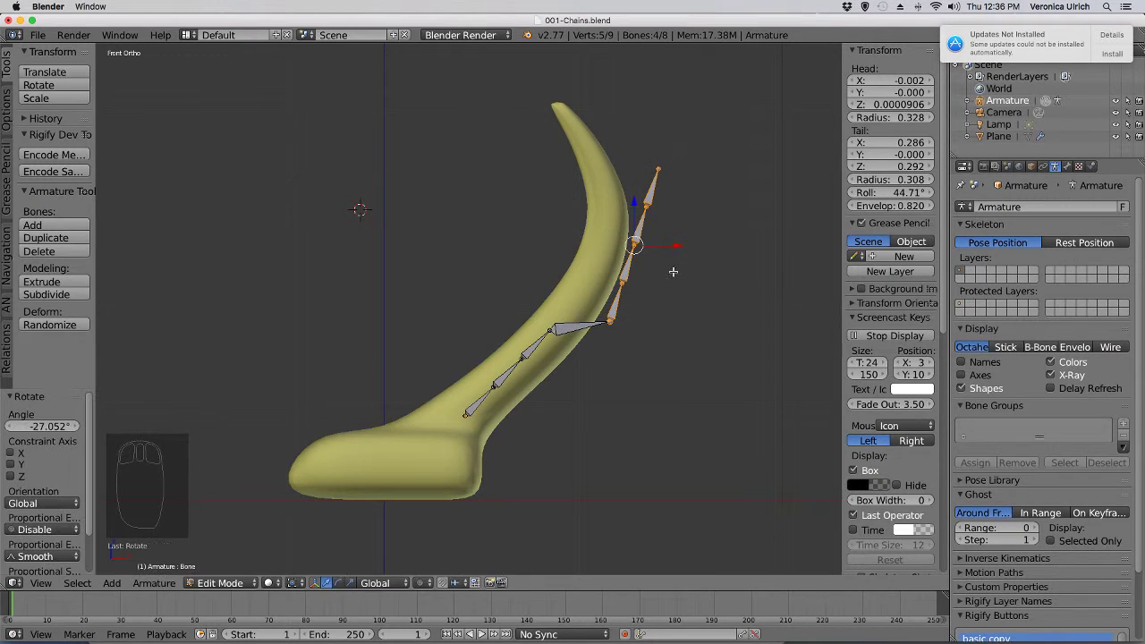
key(g)
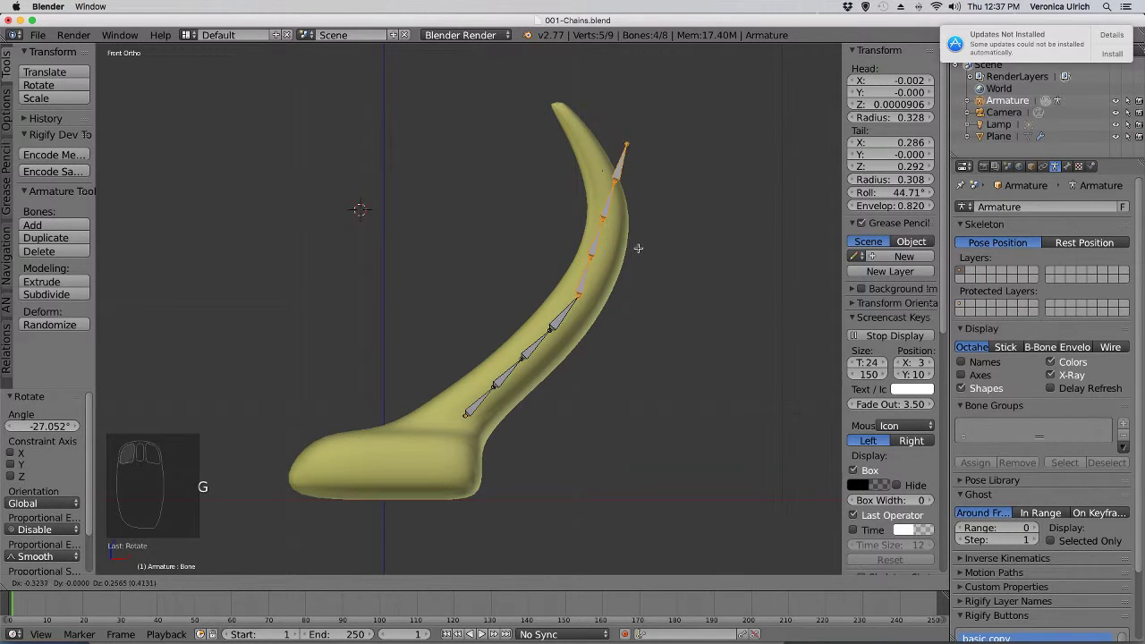
click(638, 250)
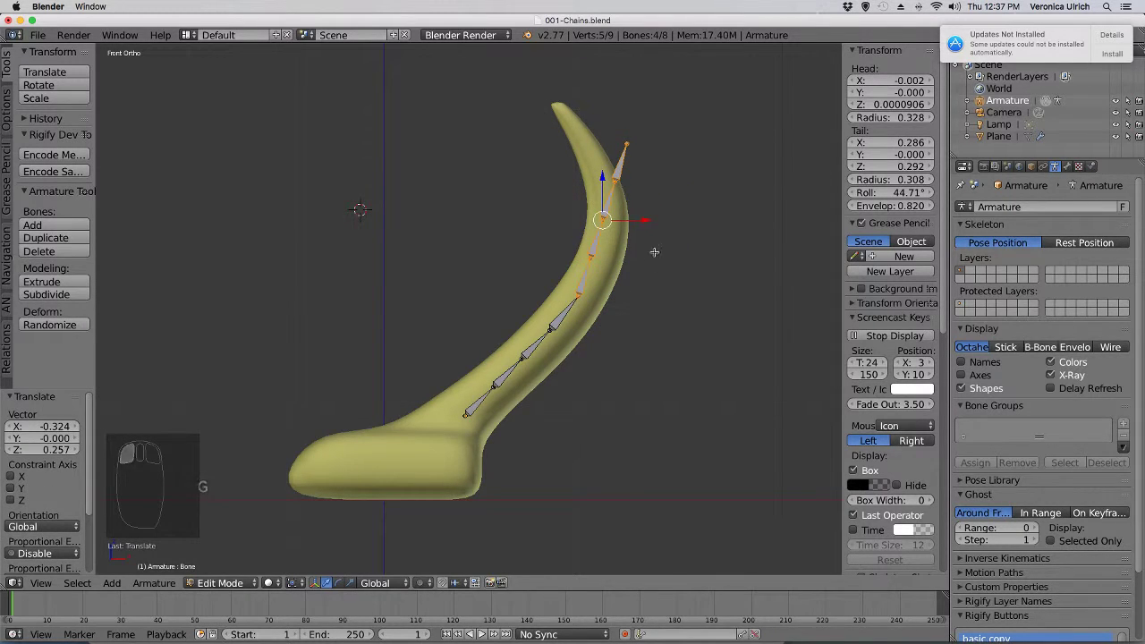
Circle-select only the top two bones, rotate them about -26.5°, and move them back inside the upper tail mesh
key(a)
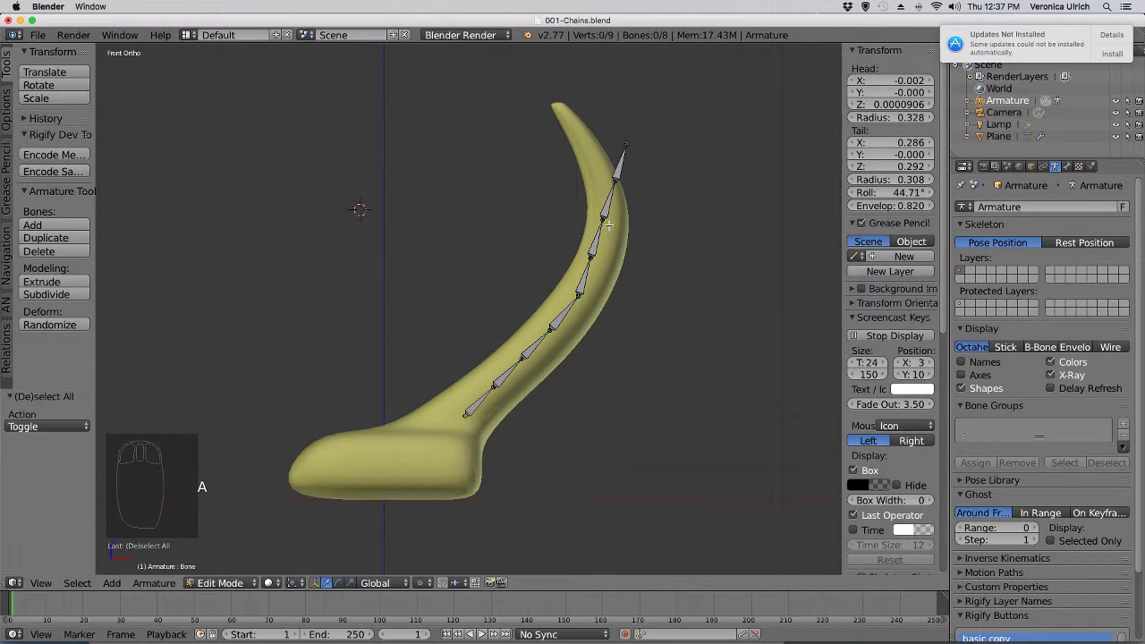
key(a)
key(a)
key(a)
key(a)
key(c)
click(604, 215)
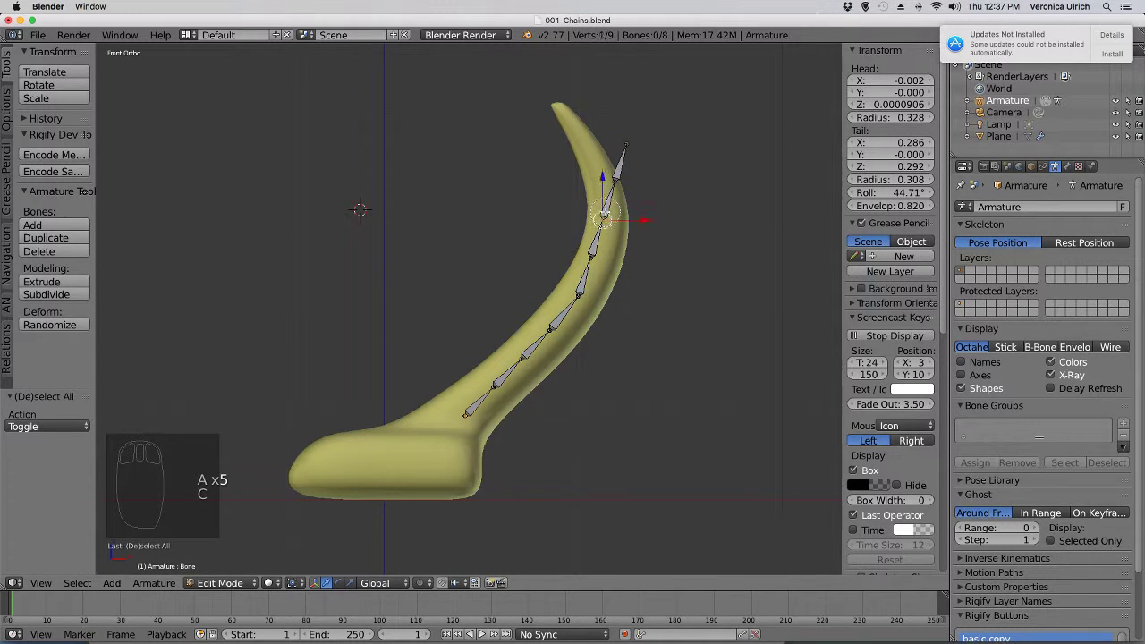
drag(604, 214, 624, 144)
right_click(625, 144)
key(r)
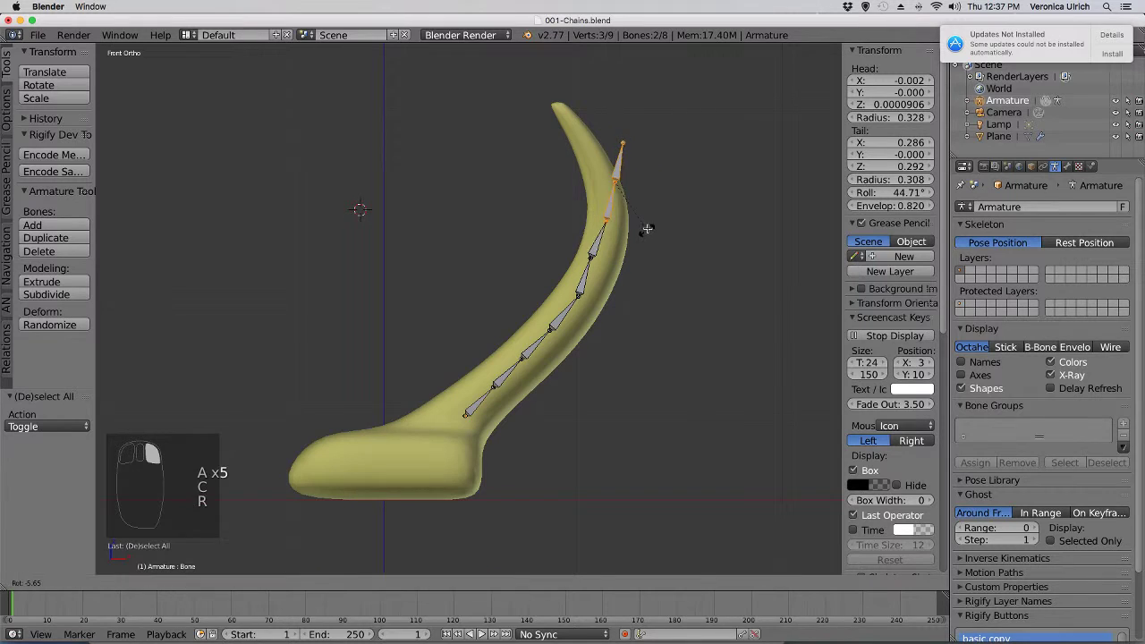
click(646, 205)
key(g)
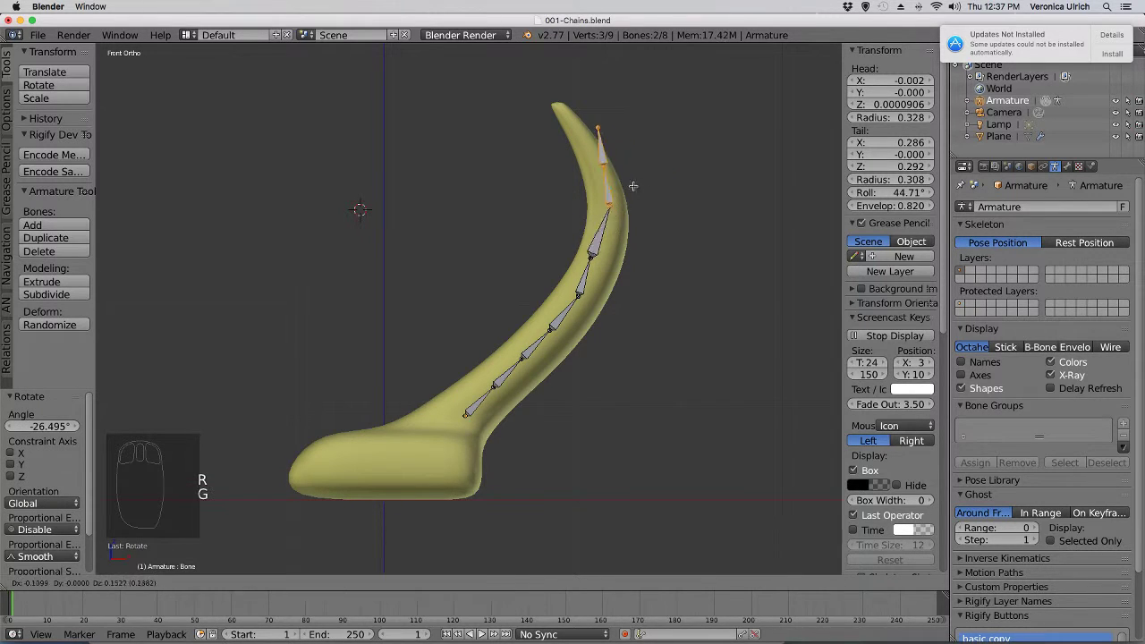
click(624, 185)
Circle-select only the tip bone, rotate it about -18.8°, and move it about -0.14 in X and 0.086 in Z into the tail tip
key(a)
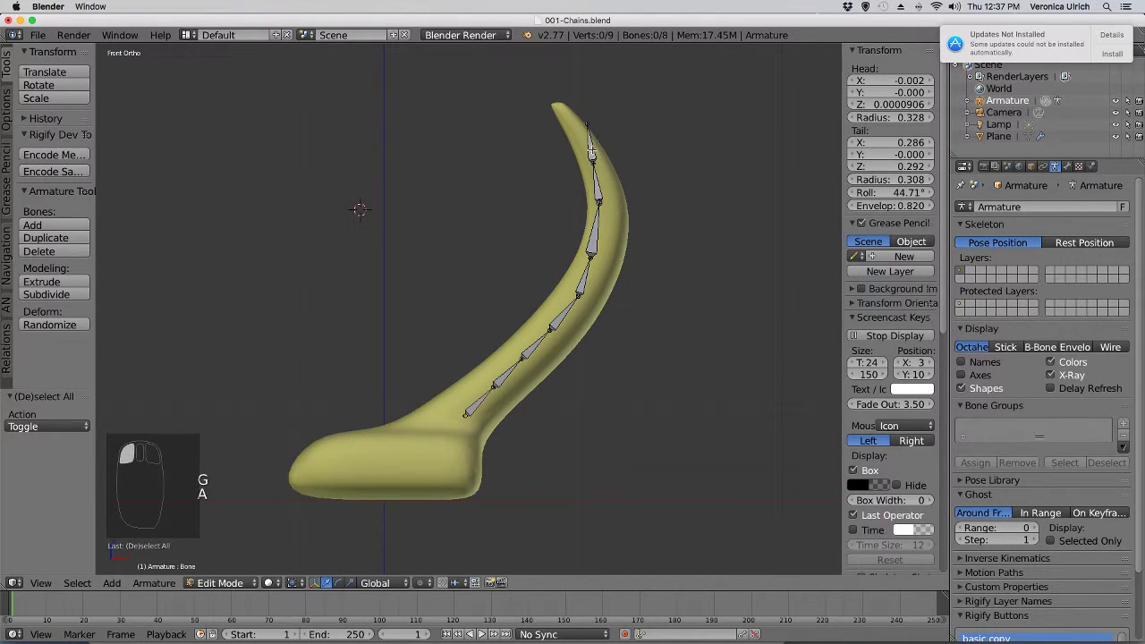
key(c)
drag(587, 125, 597, 152)
right_click(597, 152)
key(r)
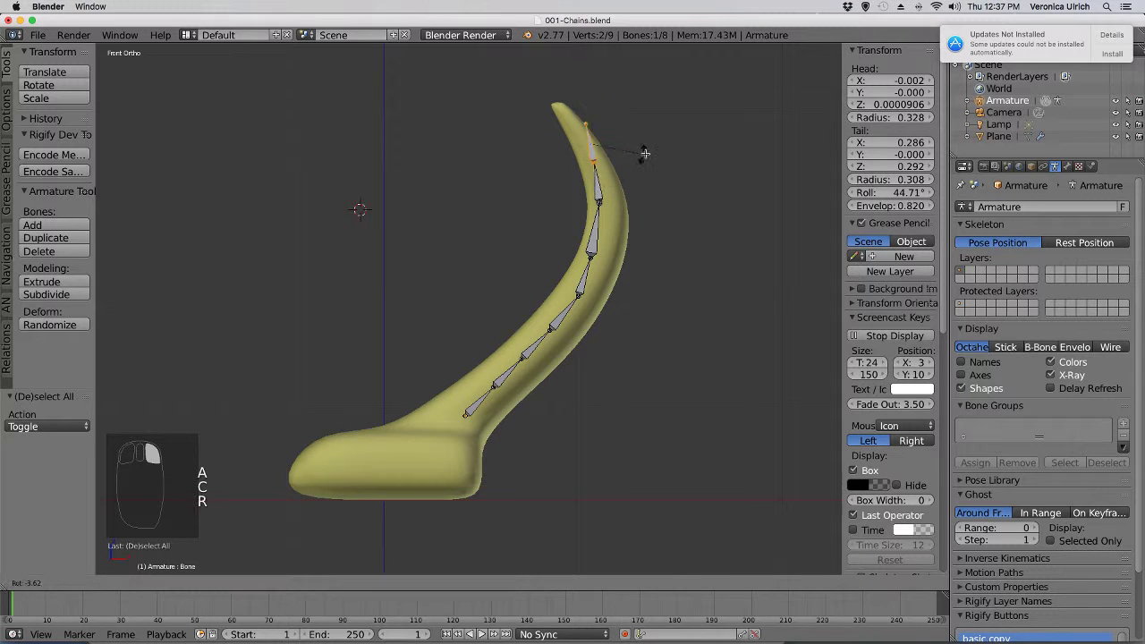
click(652, 138)
key(g)
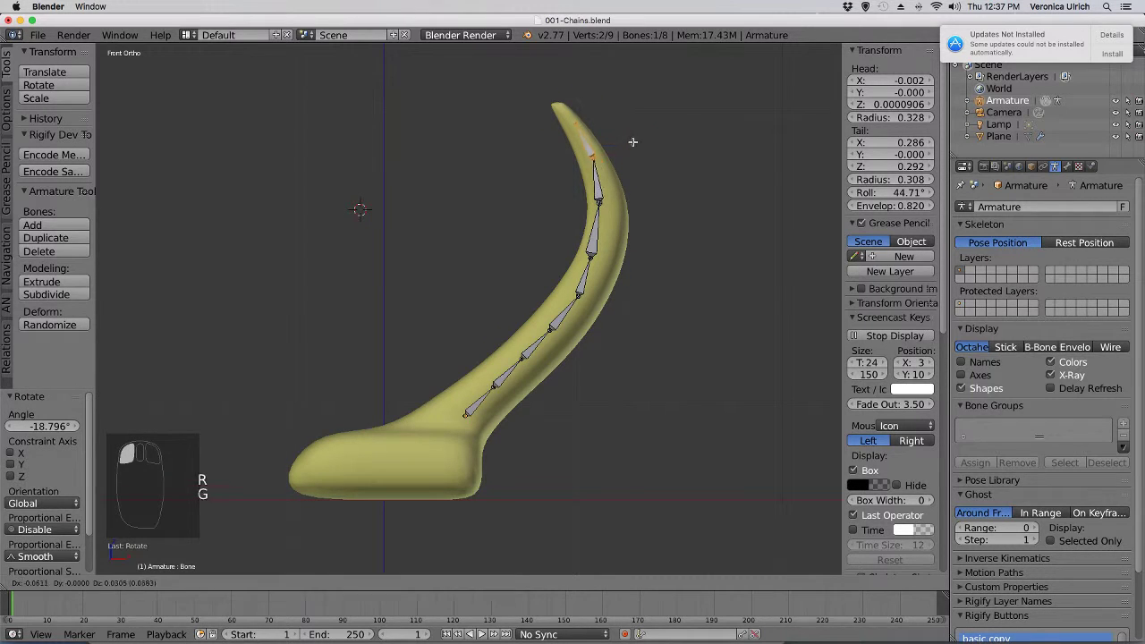
click(632, 140)
Move the second, third and fourth bones from the tip one by one to centre them in the bend of the tail mesh
right_click(596, 202)
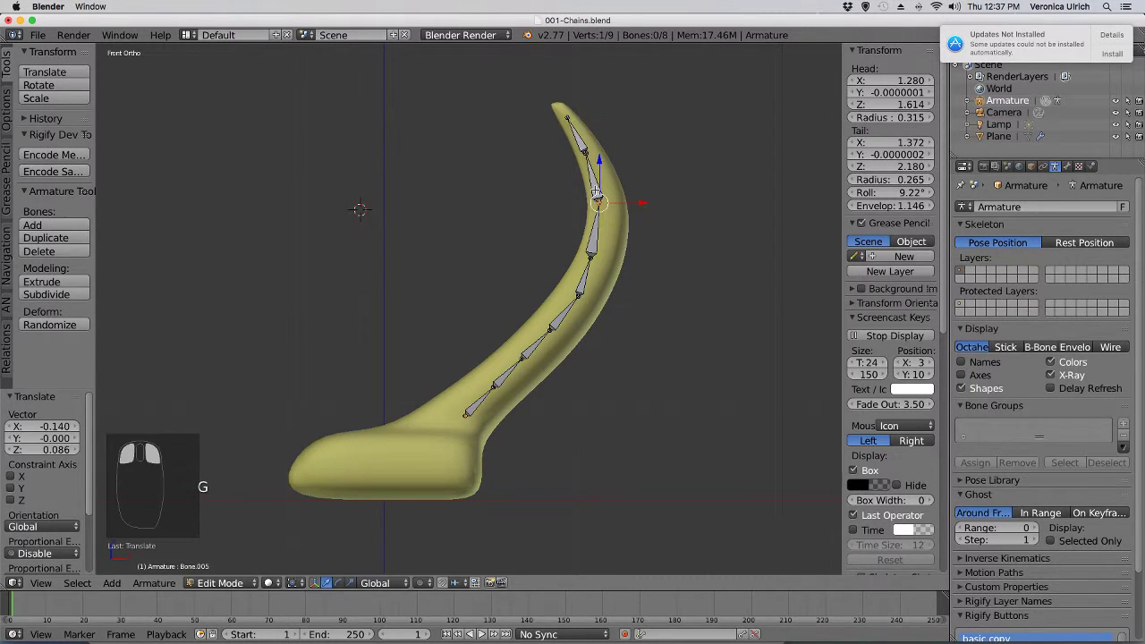
right_click(596, 186)
key(g)
click(601, 182)
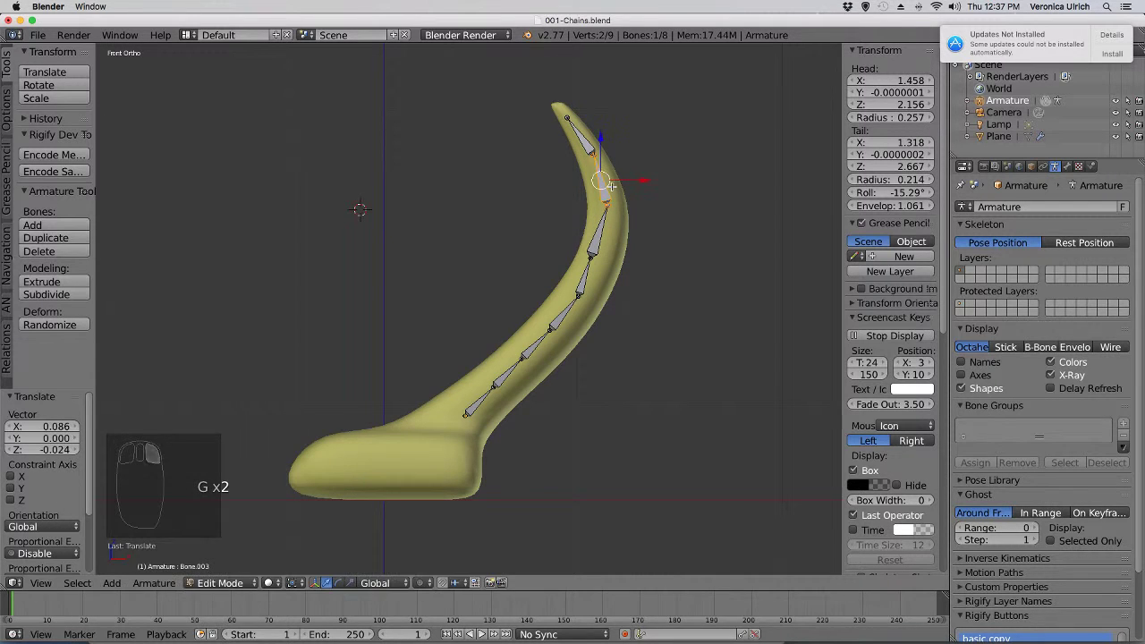
right_click(597, 245)
key(g)
click(581, 283)
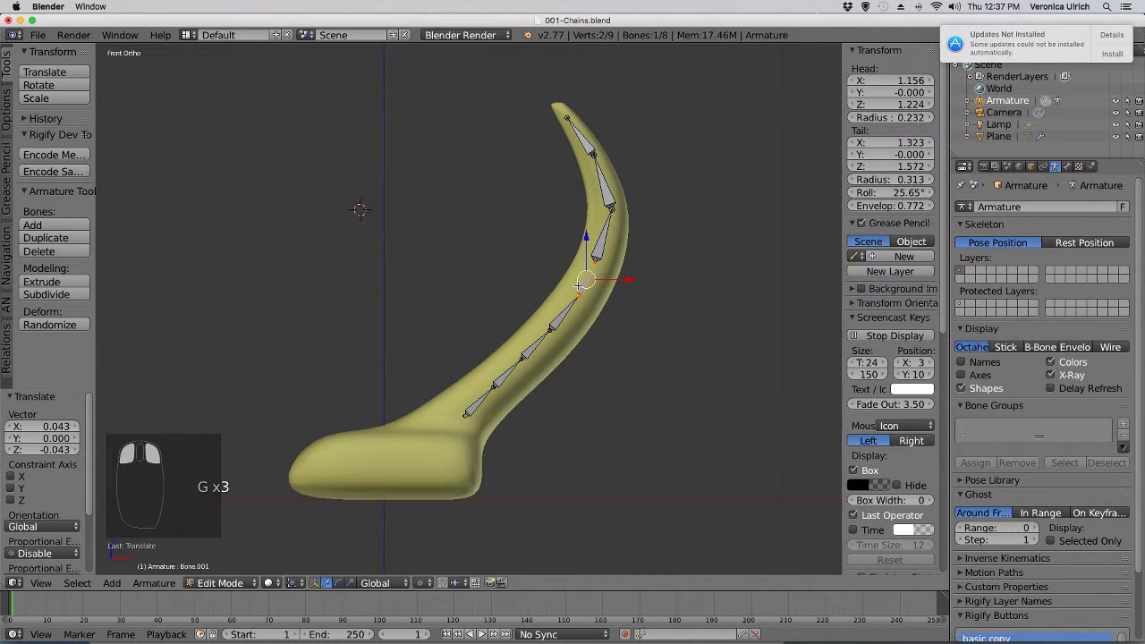
key(g)
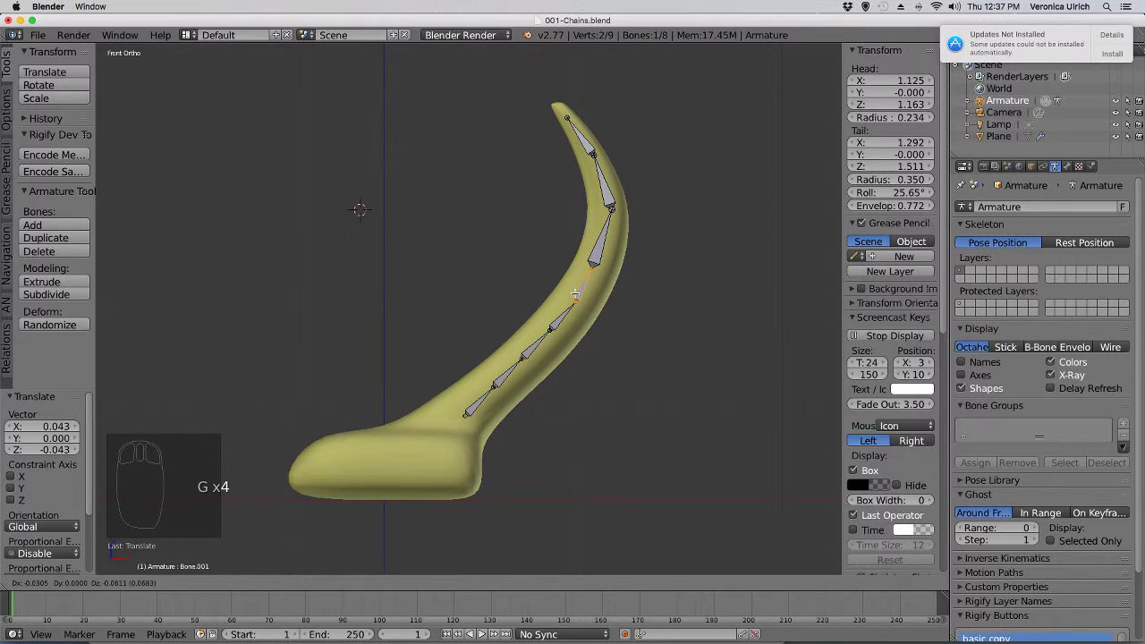
click(575, 293)
Move the next three joints down the chain individually toward the base, spacing them along the middle of the lower tail
right_click(575, 295)
key(g)
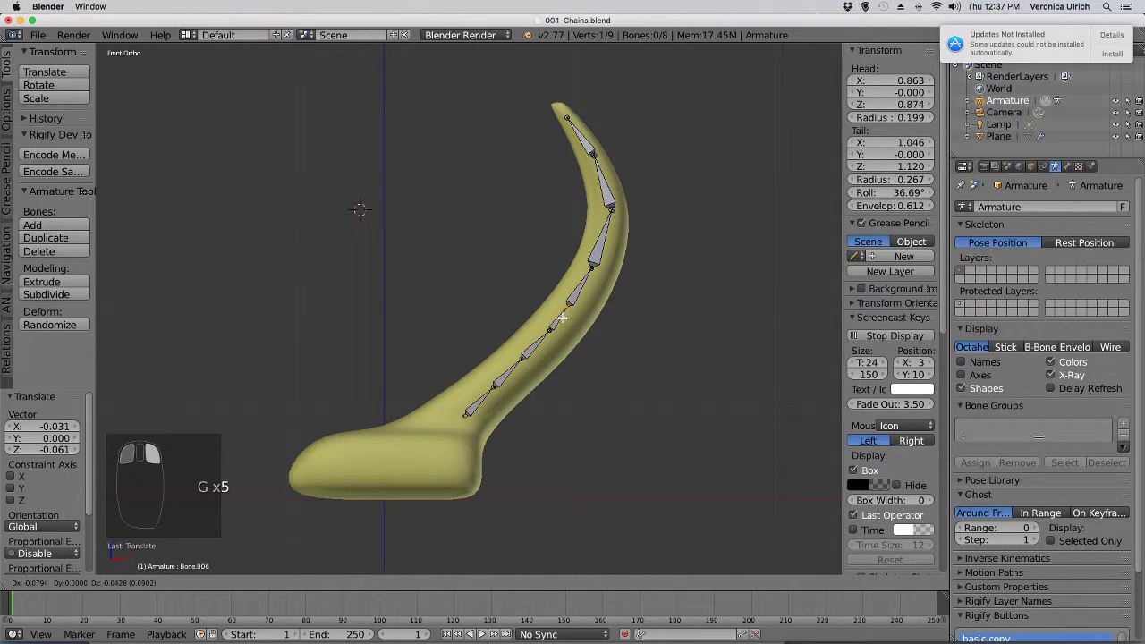
click(562, 316)
right_click(549, 330)
key(g)
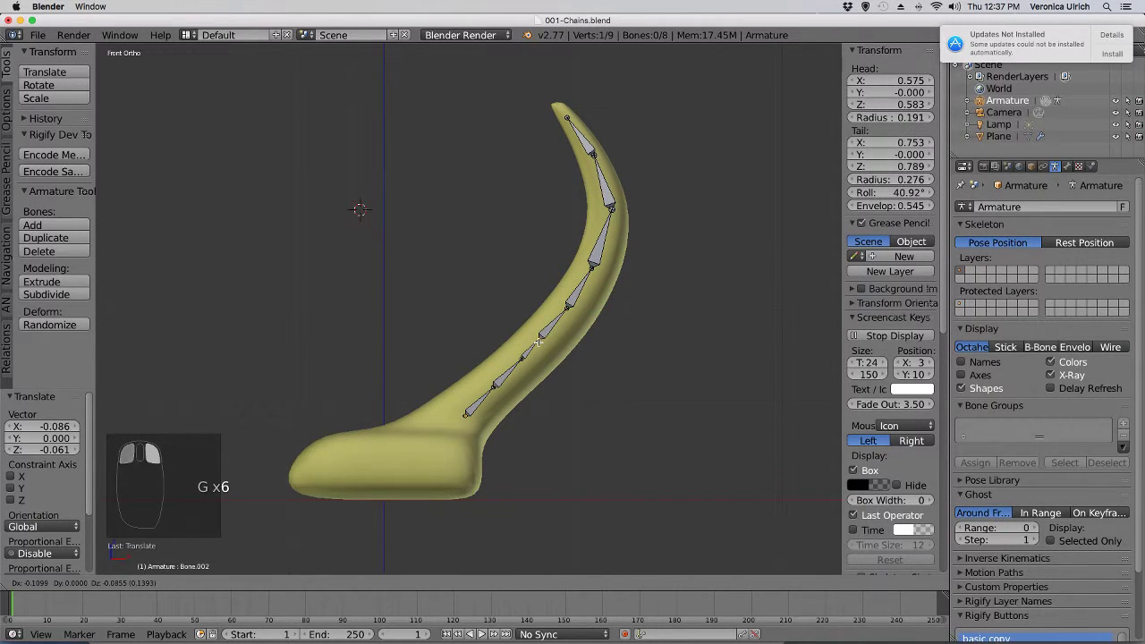
click(538, 342)
right_click(537, 343)
key(g)
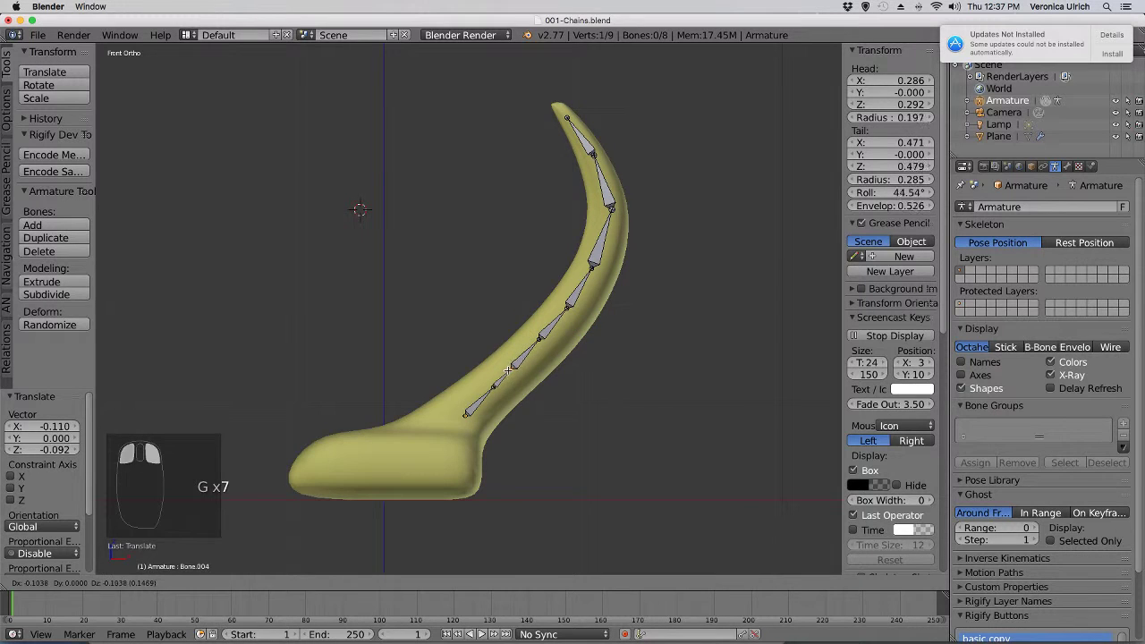
click(505, 372)
Move the lowest inner joint about -0.134 in X and -0.073 in Z, and the chain's base end about -0.232 and -0.073
right_click(487, 387)
key(g)
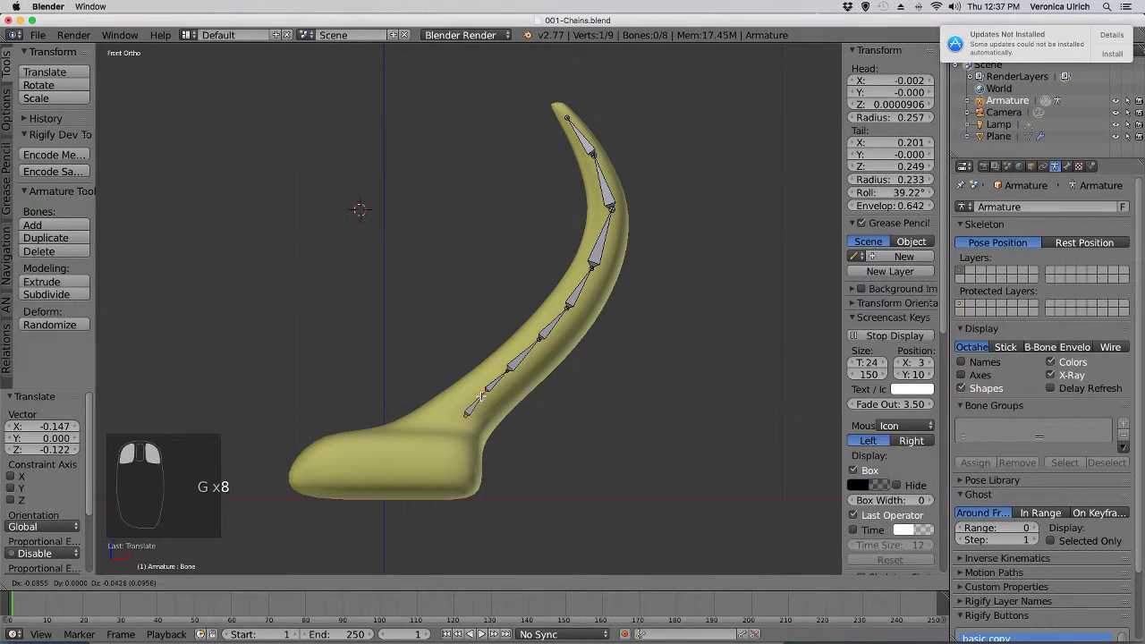
click(480, 397)
right_click(466, 412)
key(g)
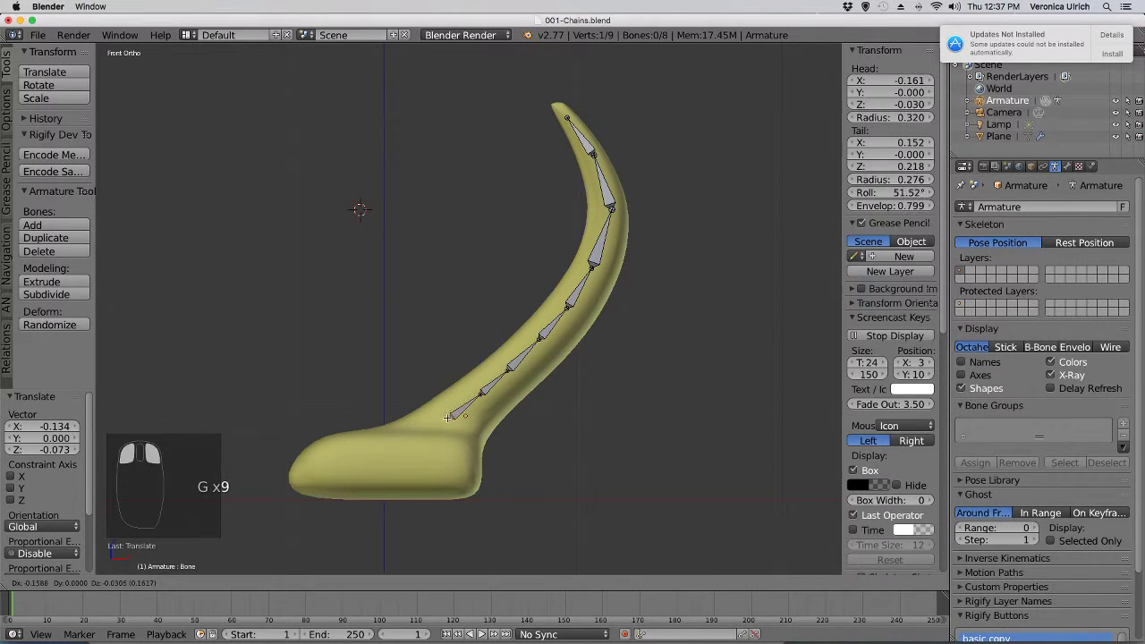
click(443, 422)
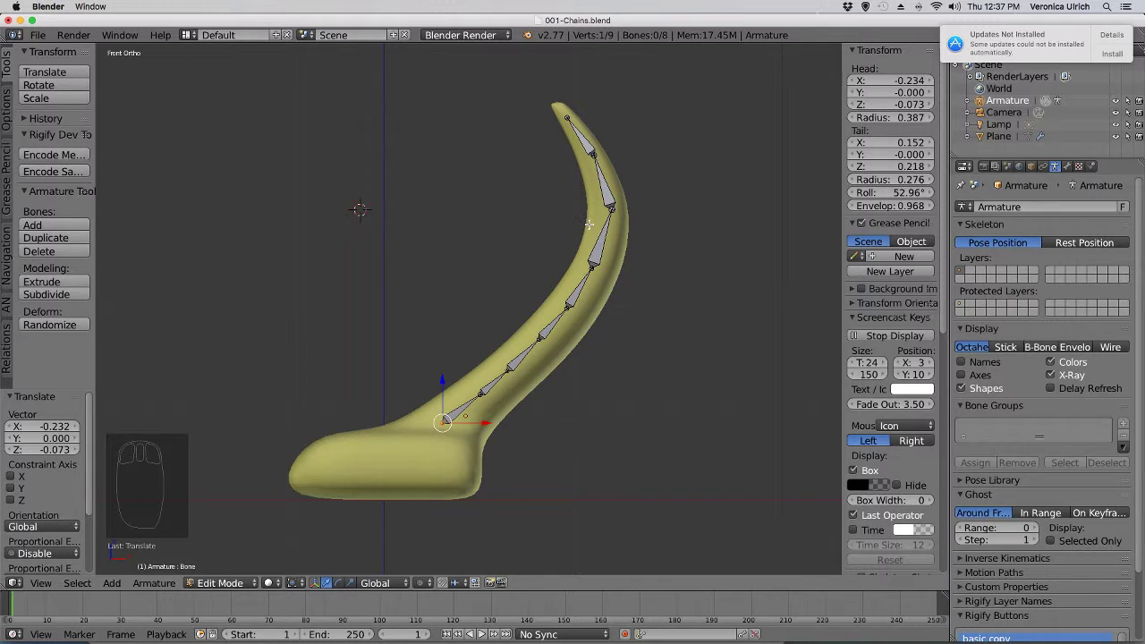
Add a separate bone, move it about 1.374 in X and 1.008 in Z to beside the tail tip, and turn off its Deform option
shift+middle_drag(588, 224, 590, 323)
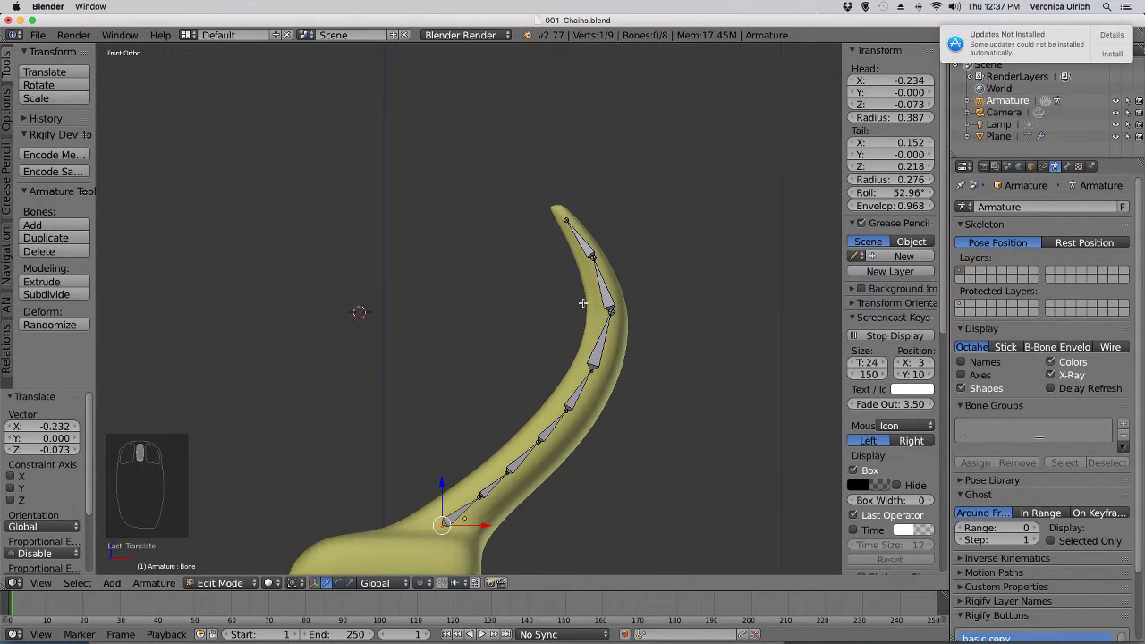
key(shift+a)
right_click(360, 261)
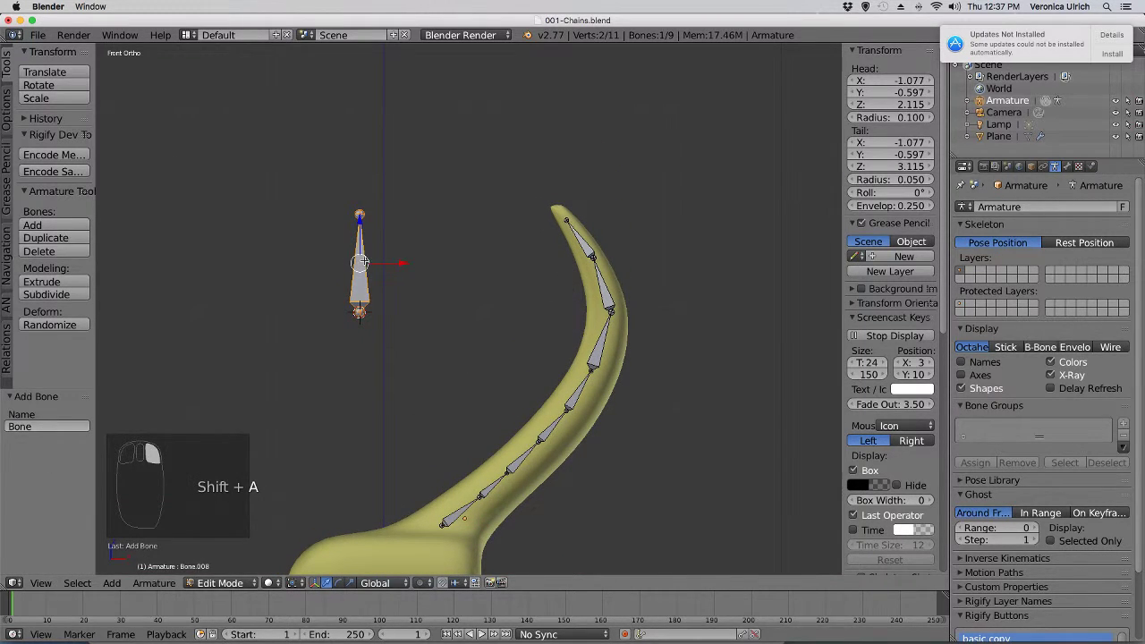
key(g)
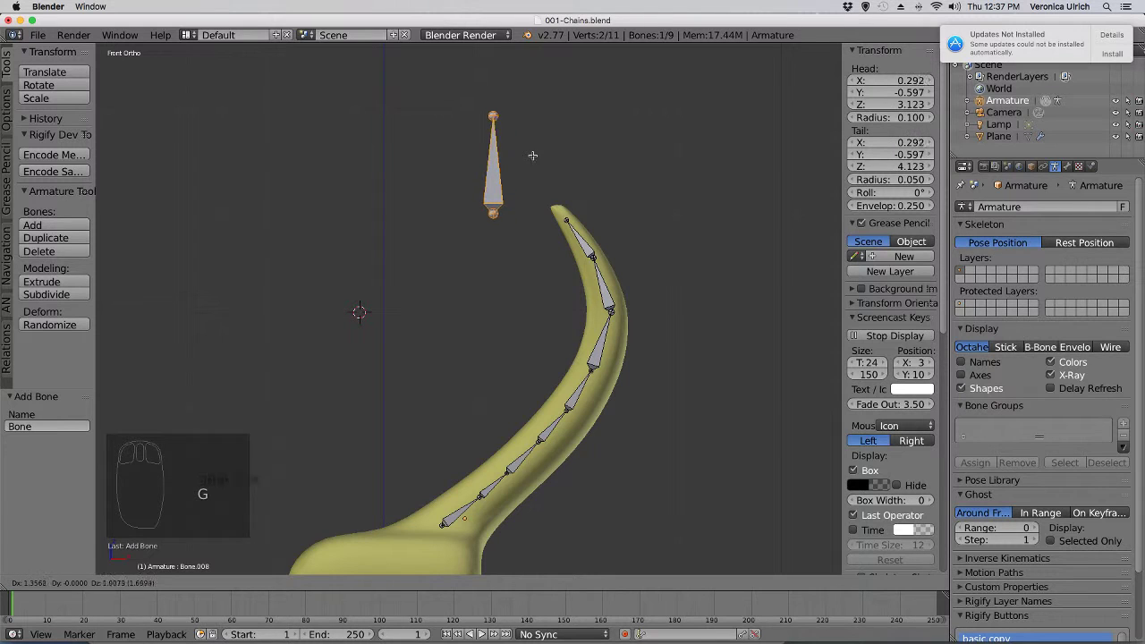
click(526, 154)
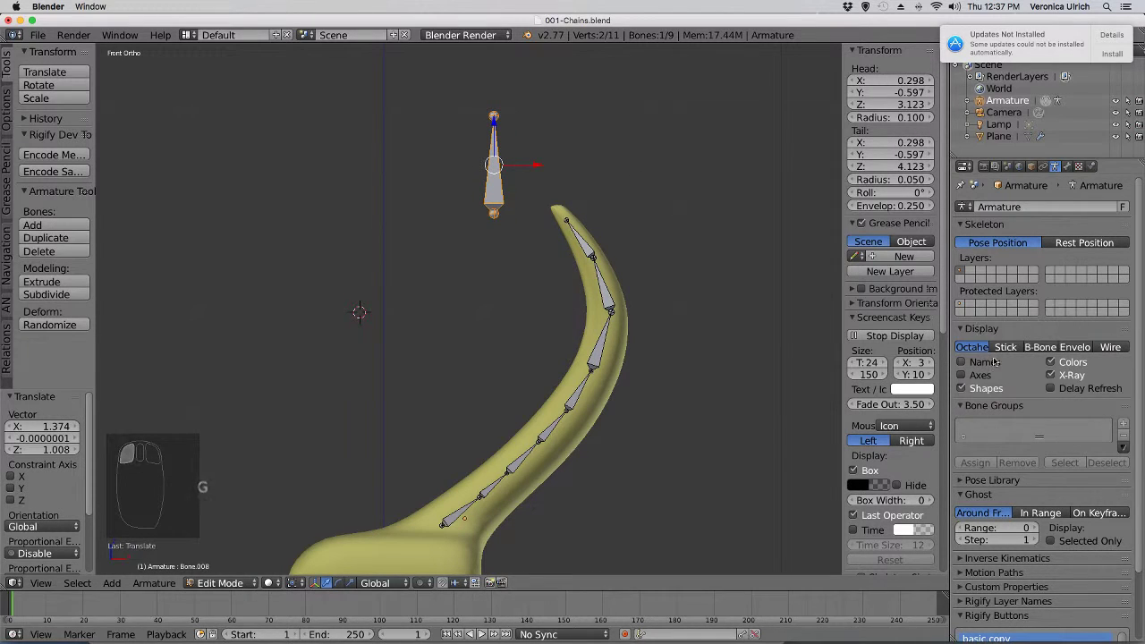
click(1066, 168)
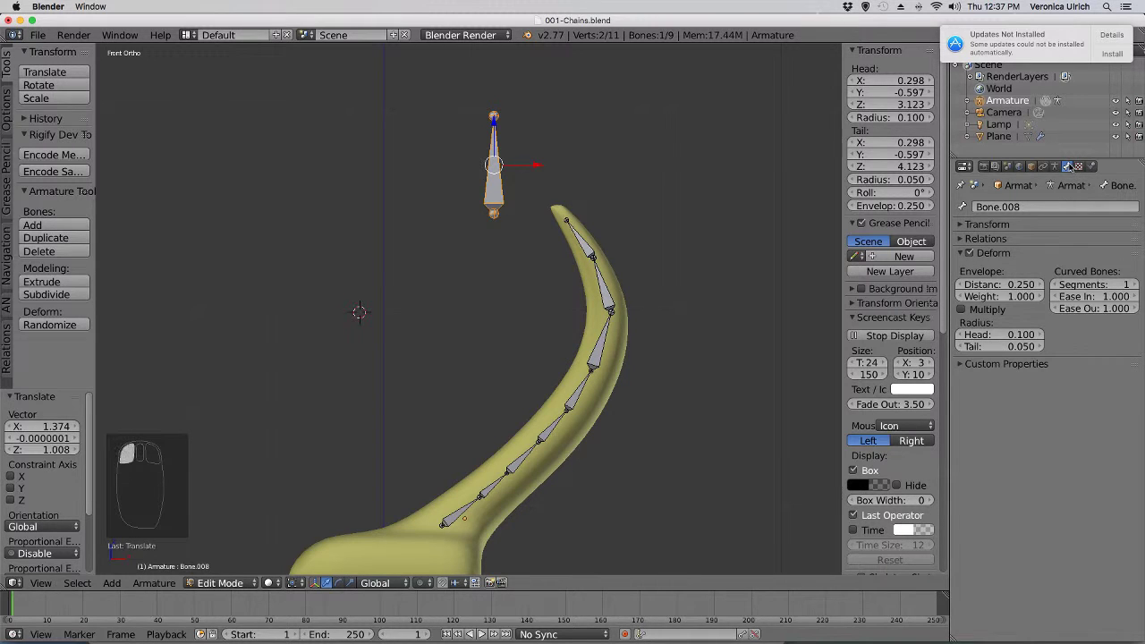
click(967, 256)
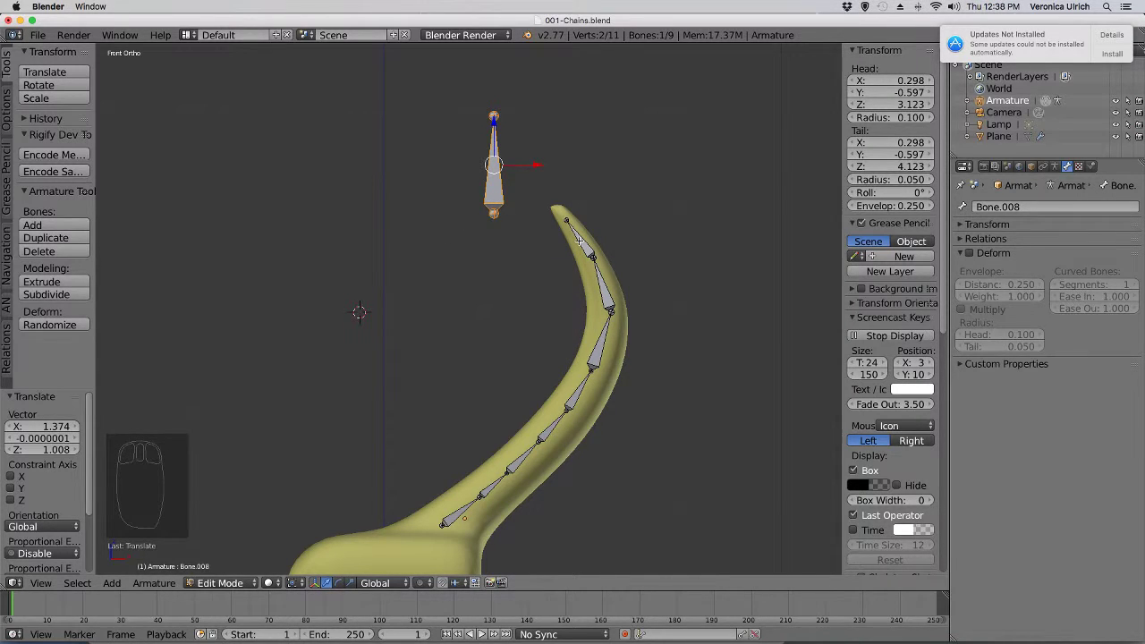
In Pose Mode, add a Copy Rotation constraint to the tail's tip bone, targeting the separate non-deforming bone
right_click(500, 191)
shift+right_click(591, 241)
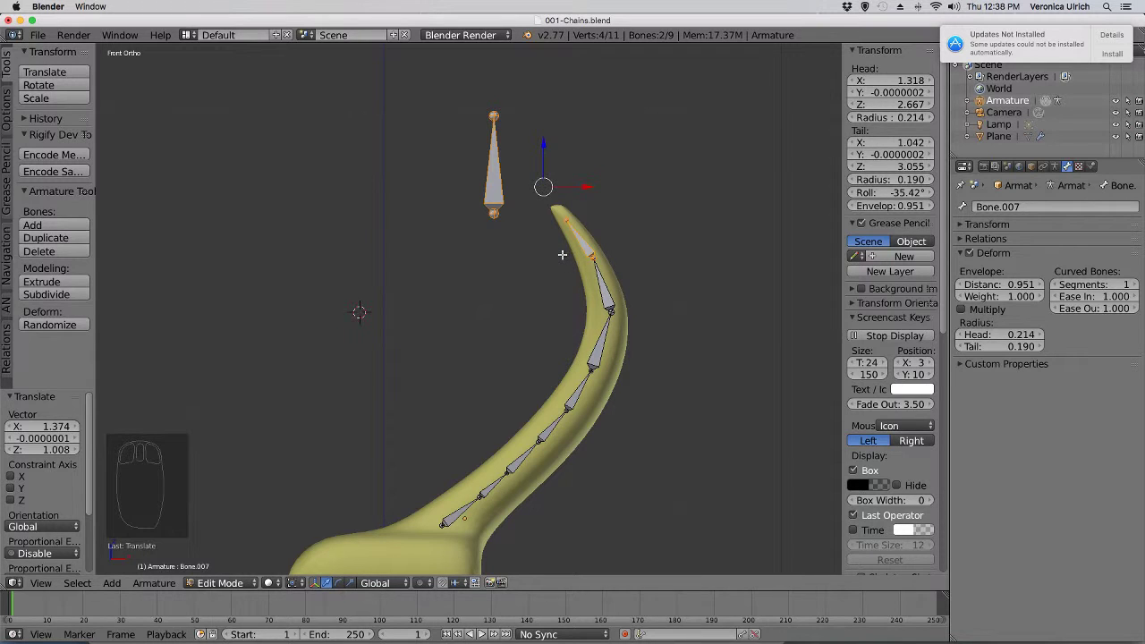
key(ctrl+shift+c)
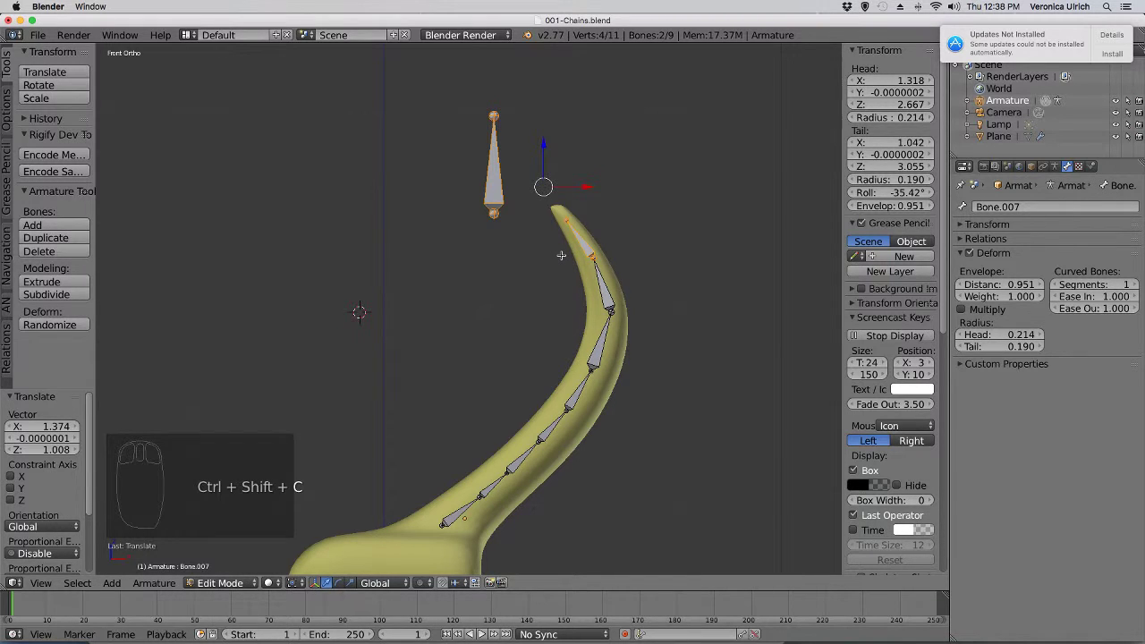
key(ctrl+shift+c)
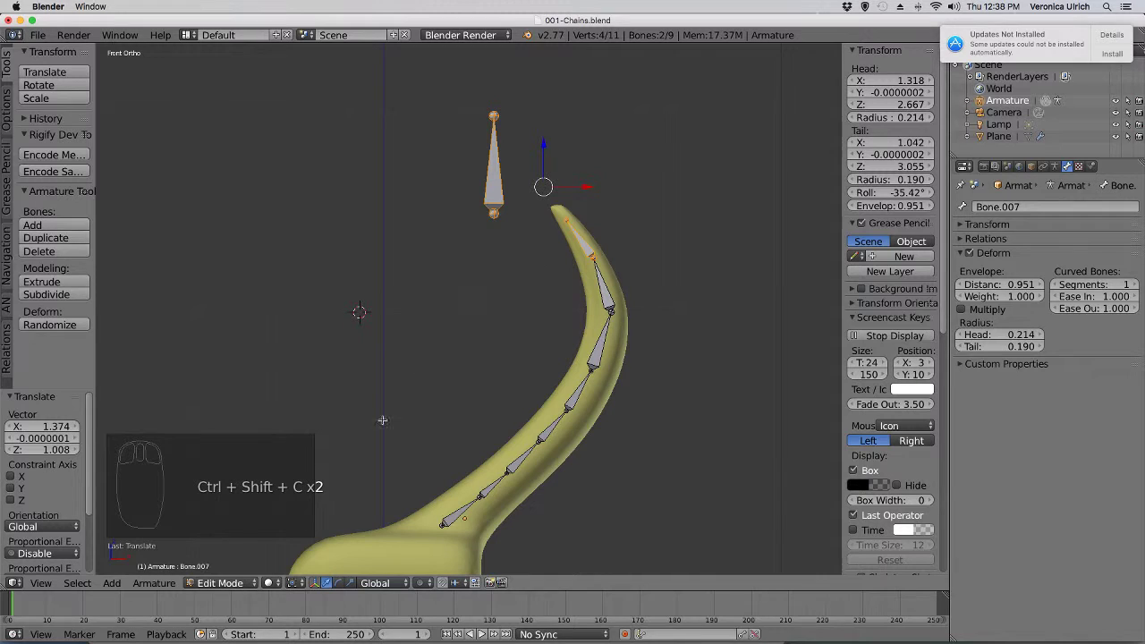
click(239, 583)
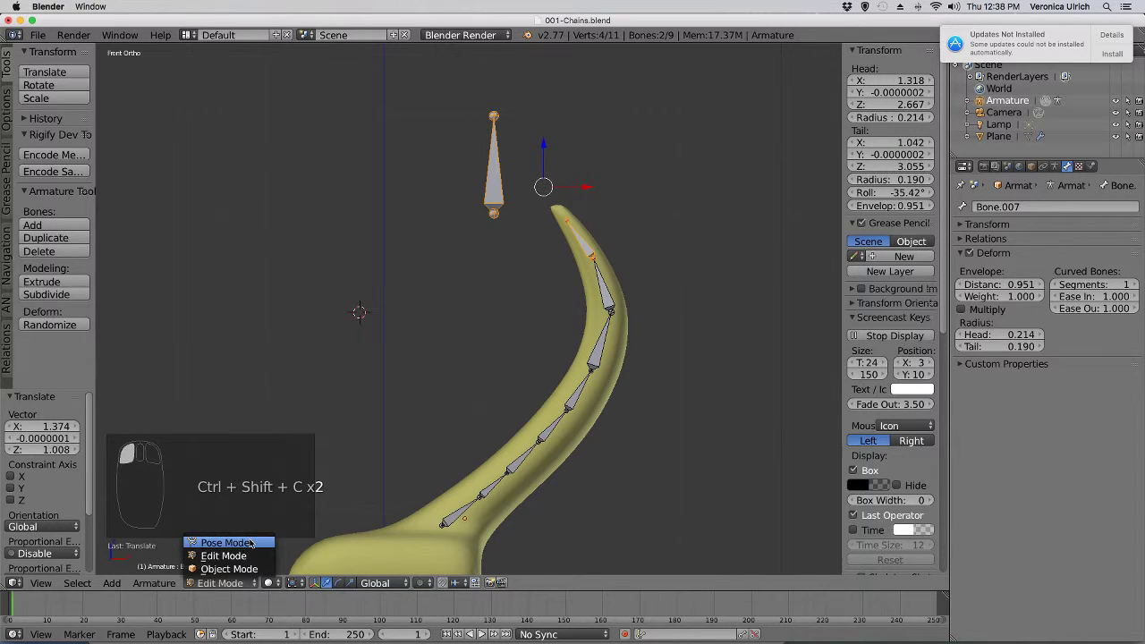
click(250, 543)
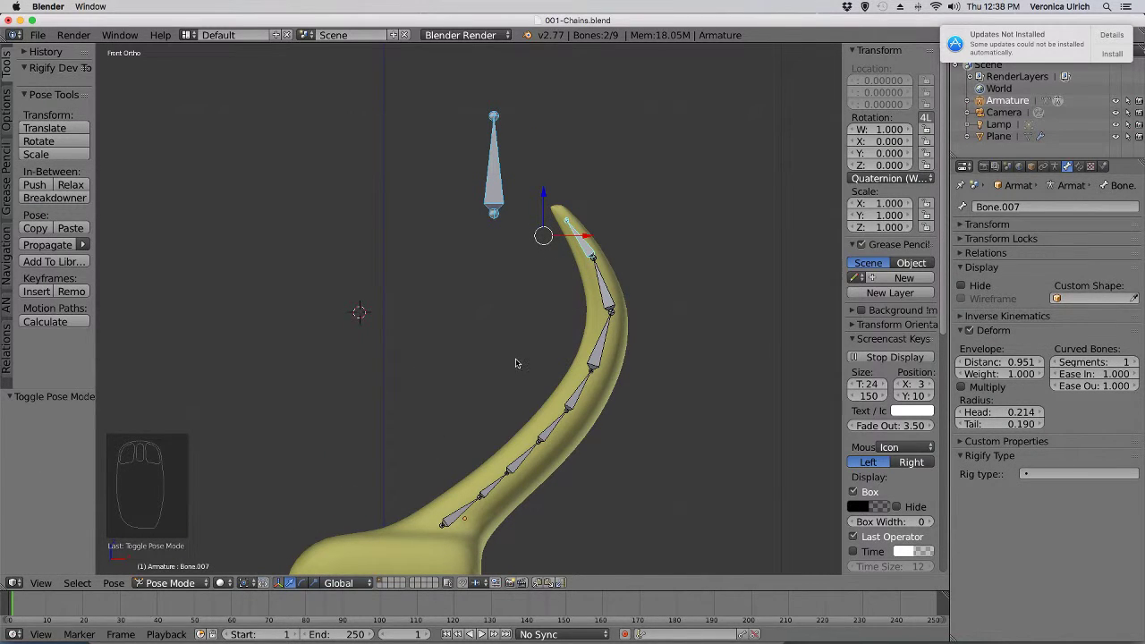
key(ctrl+shift+c)
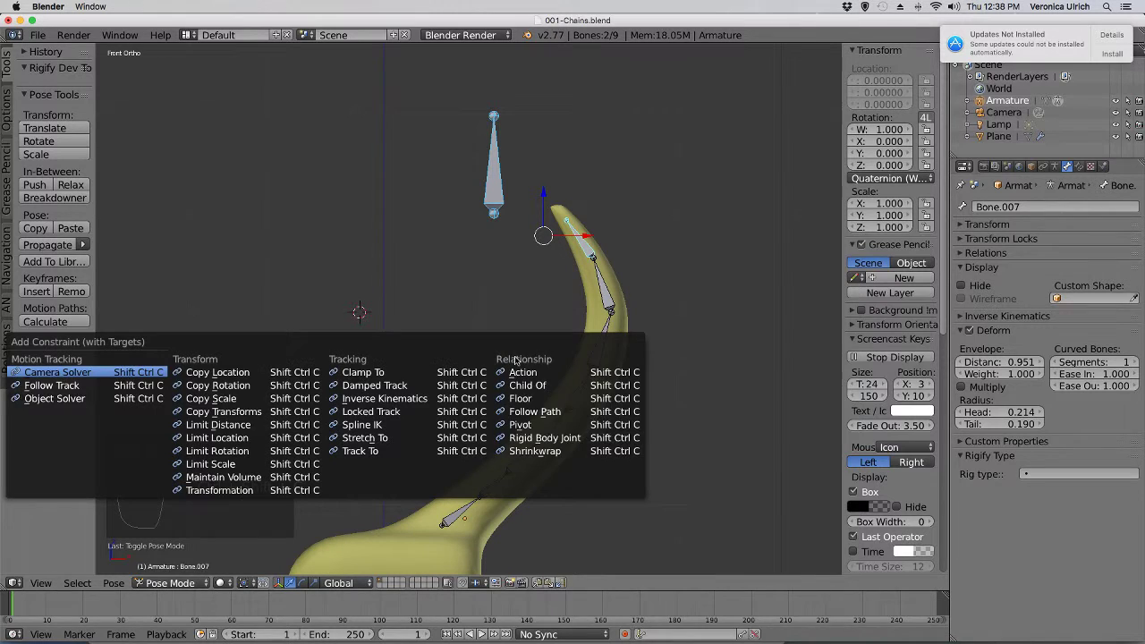
click(258, 396)
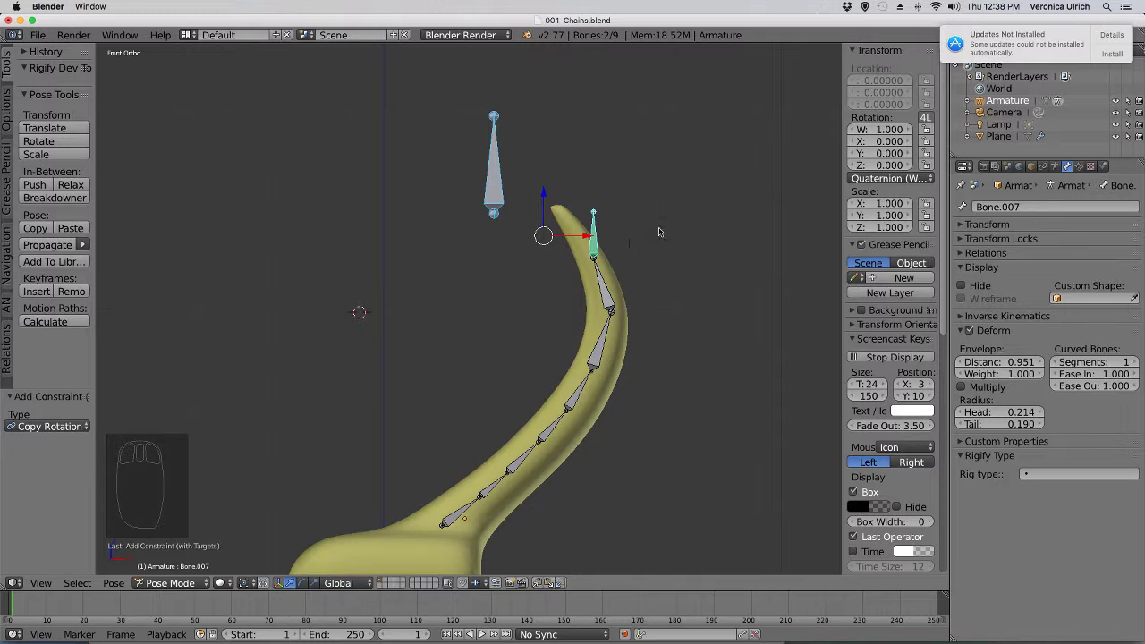
Set the tip bone's Copy Rotation constraint to Local Space for both target and owner, and enable Offset
click(1055, 166)
click(1042, 166)
click(1054, 166)
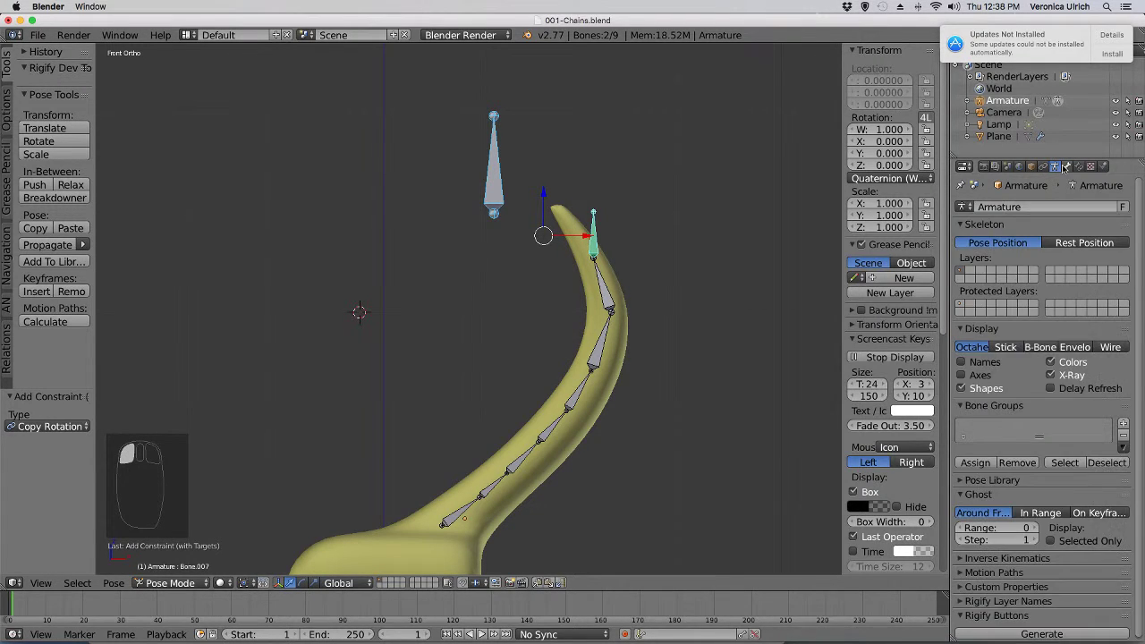
click(1066, 166)
click(1077, 166)
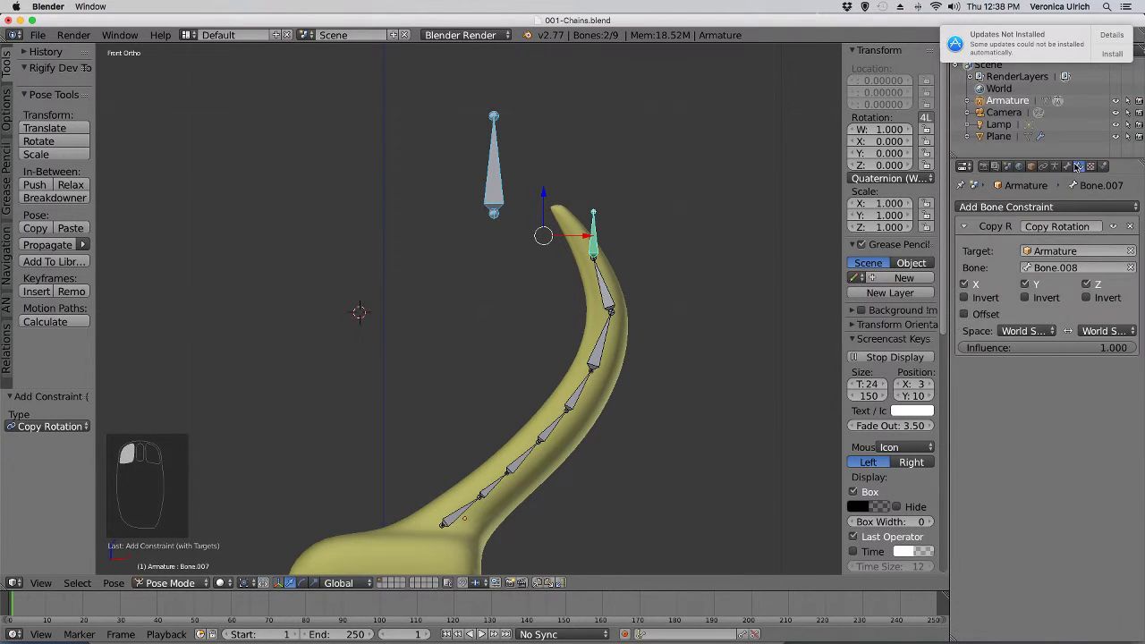
click(1015, 330)
click(1015, 273)
click(1098, 331)
click(1082, 278)
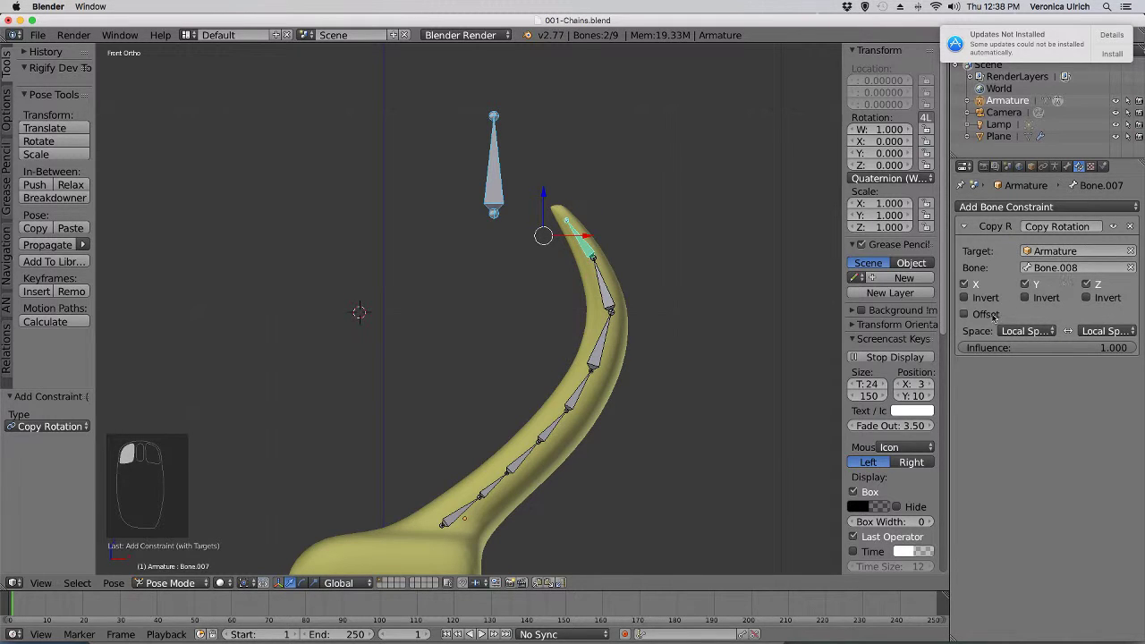
click(965, 314)
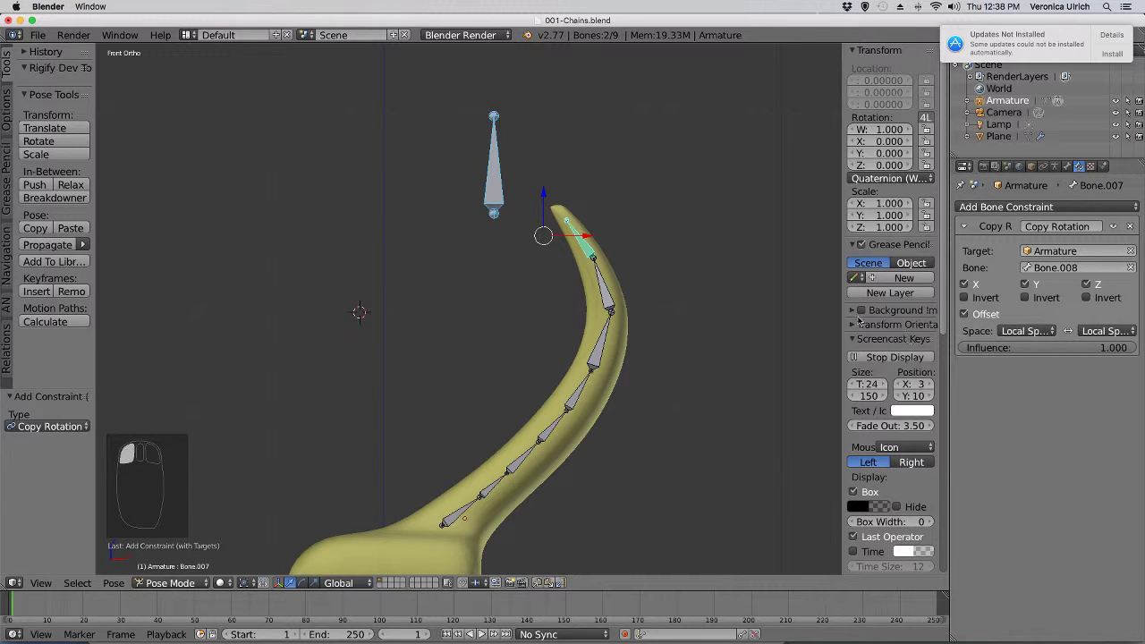
Test the constraint by rotating the separate control bone, and undo the rotation
right_click(504, 198)
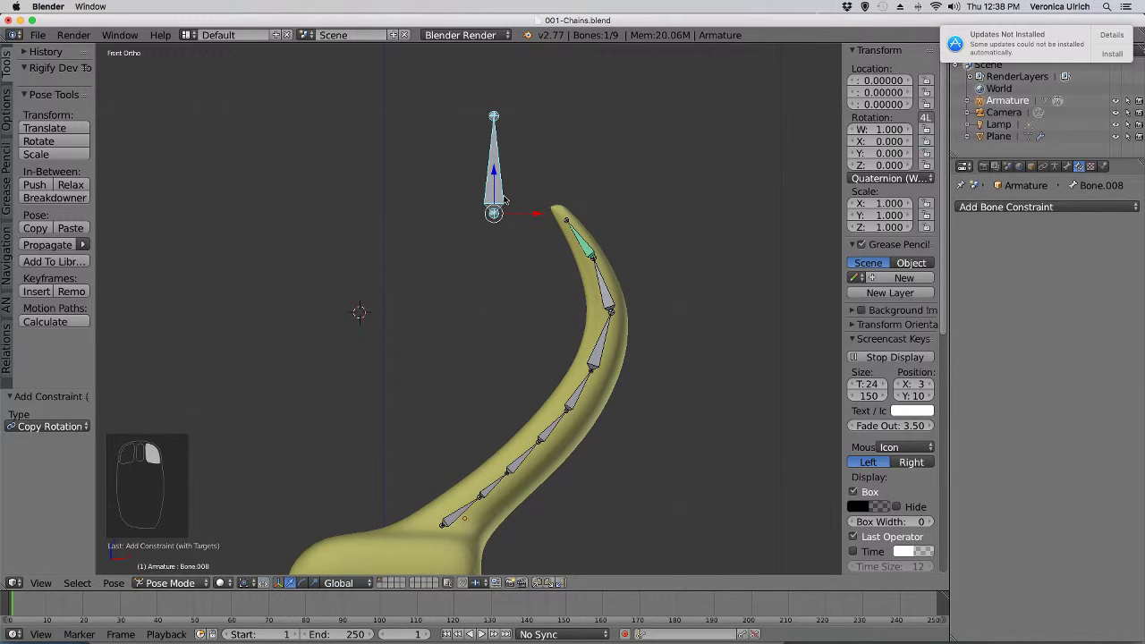
key(r)
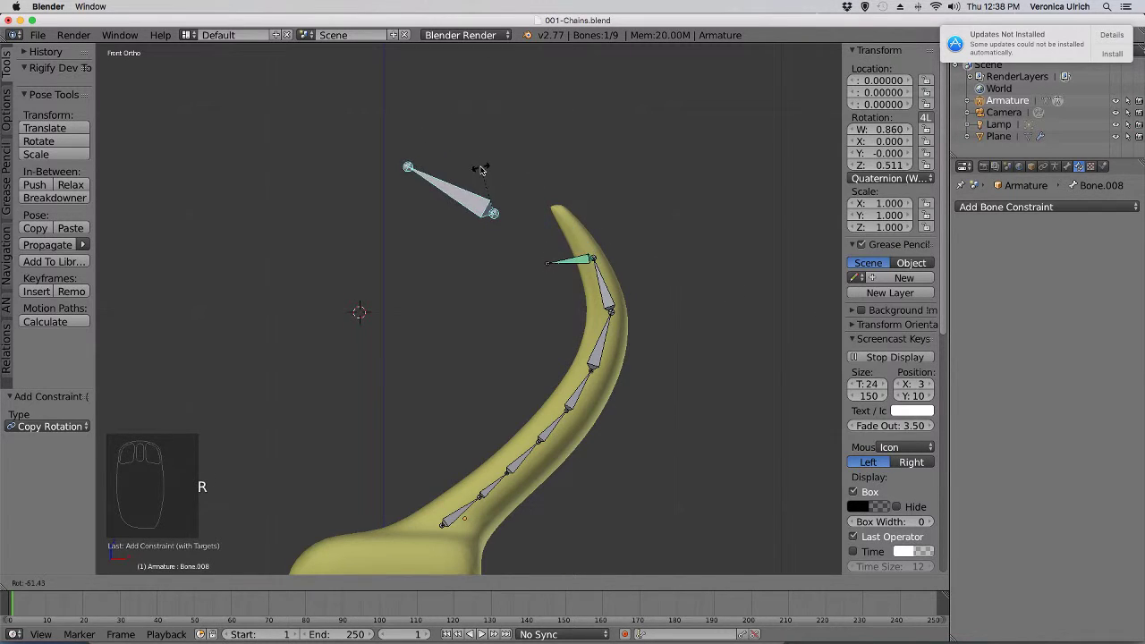
click(538, 159)
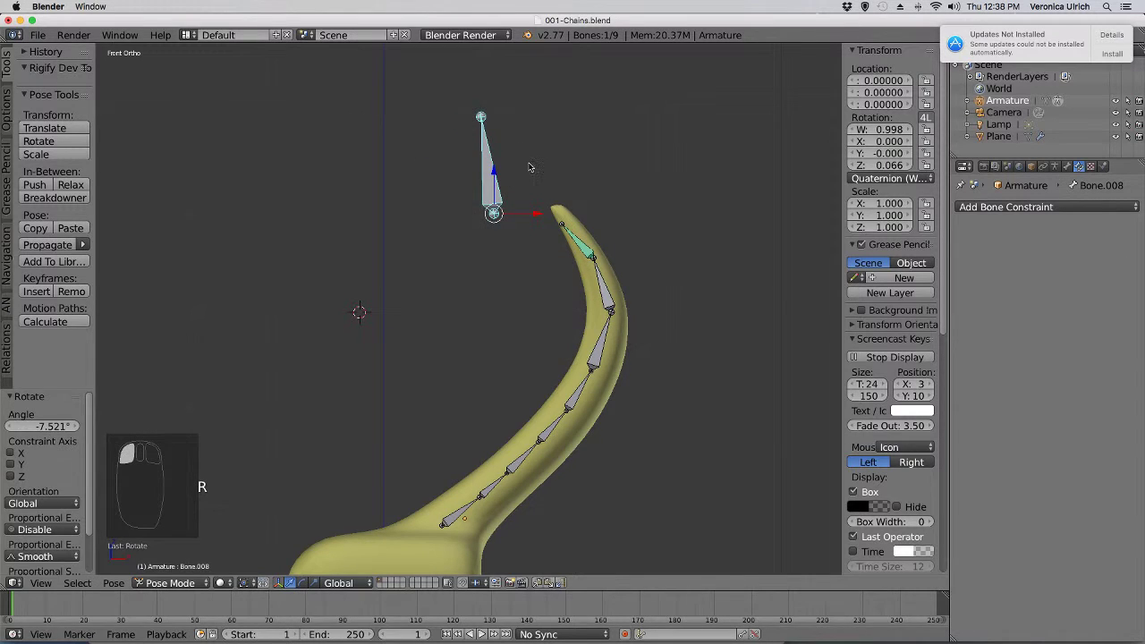
key(ctrl+z)
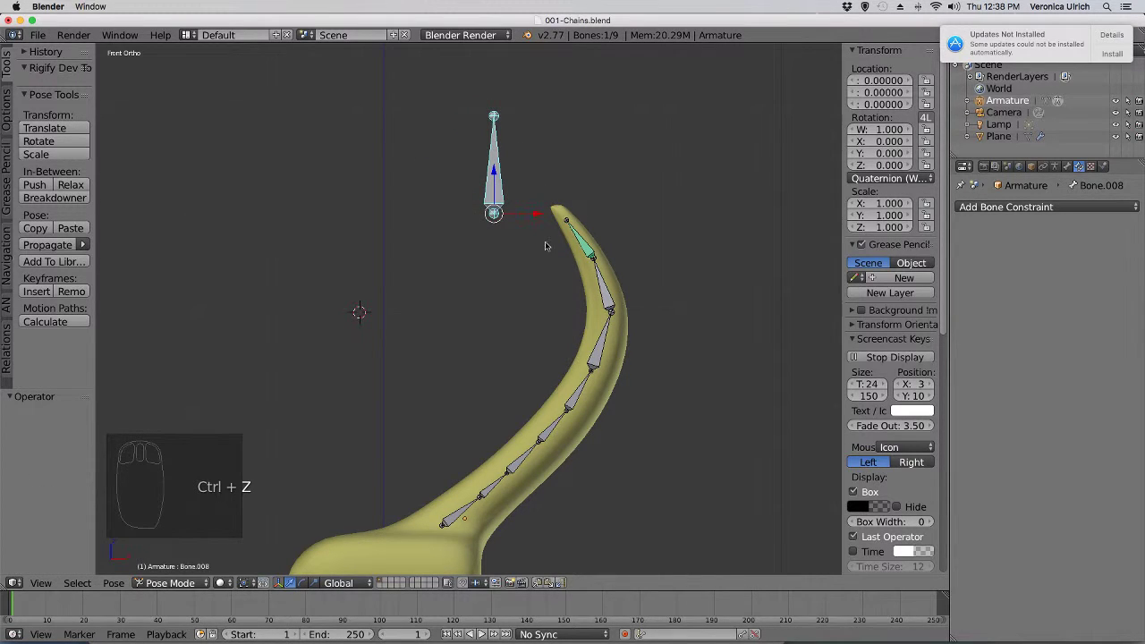
Give the second bone from the tip a Copy Rotation constraint targeting the control bone, with Local Space for target and owner and Offset enabled
shift+right_click(604, 293)
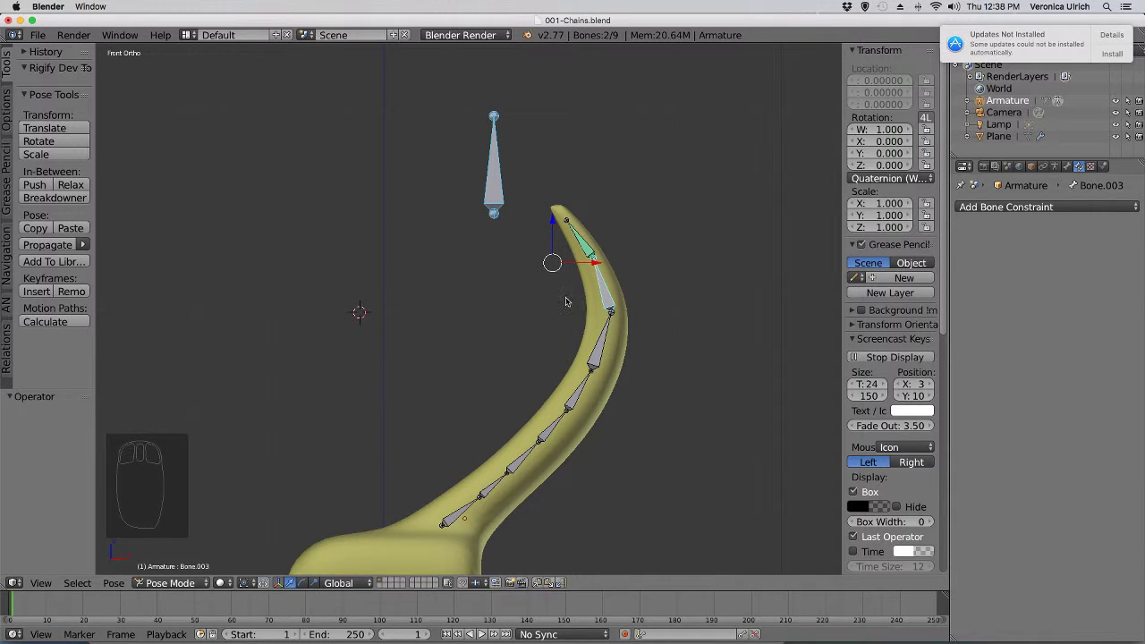
key(ctrl+shift+c)
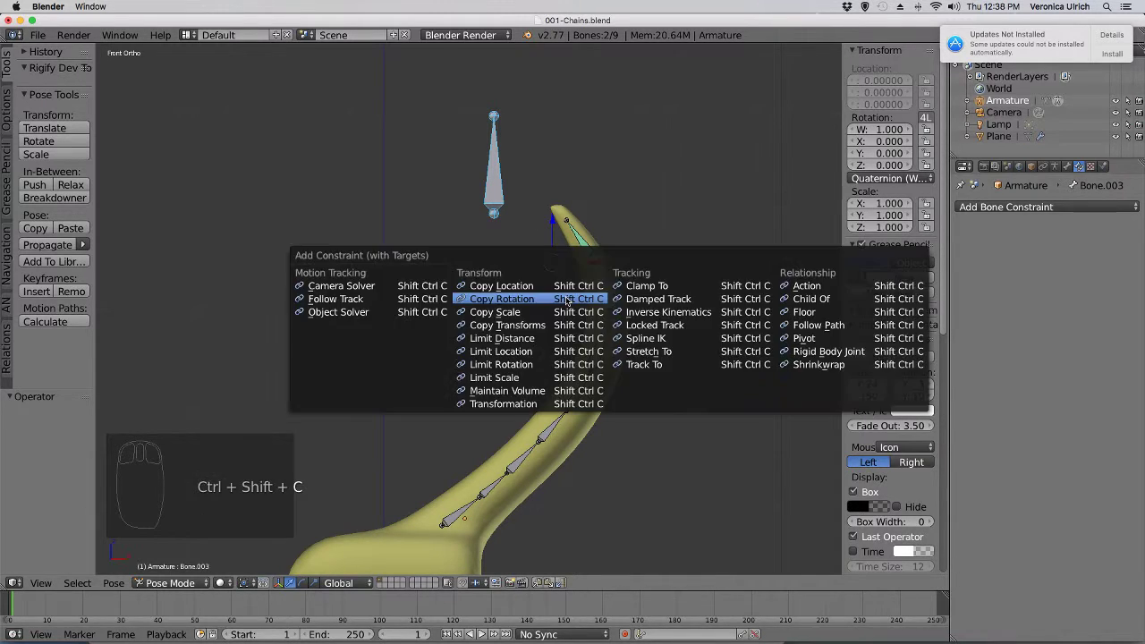
click(562, 302)
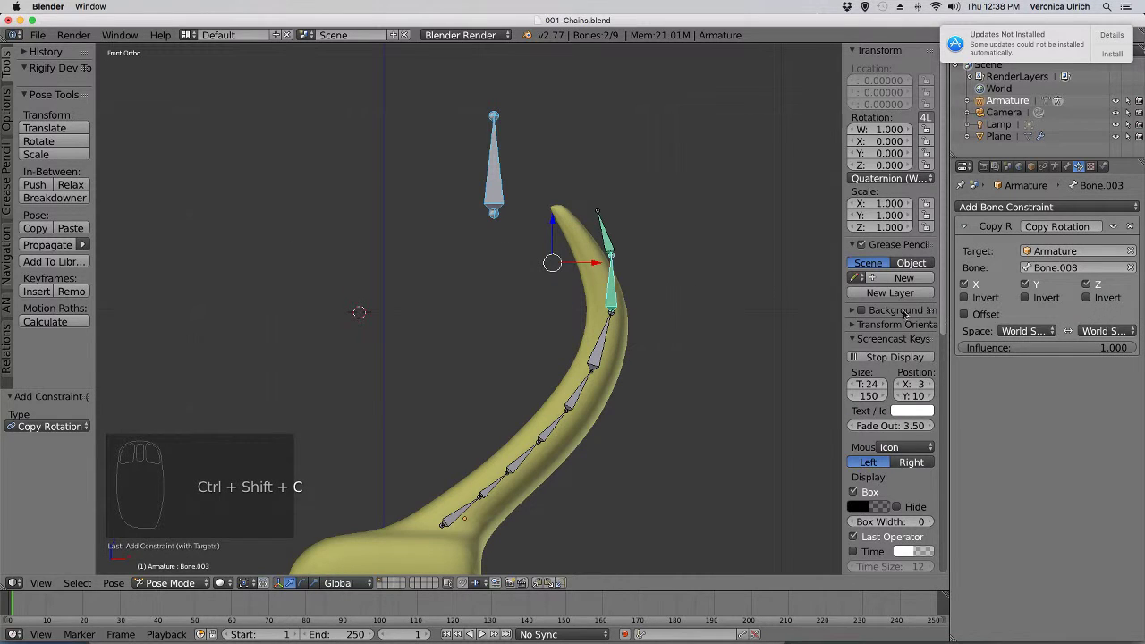
click(1029, 331)
click(993, 279)
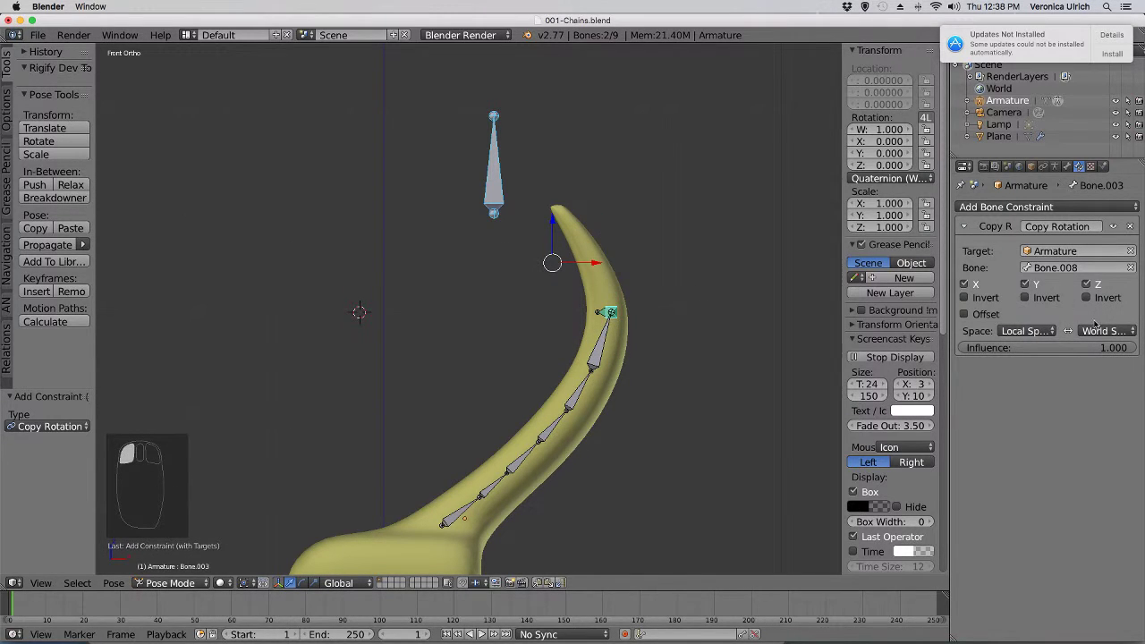
click(1098, 329)
click(1086, 281)
click(963, 314)
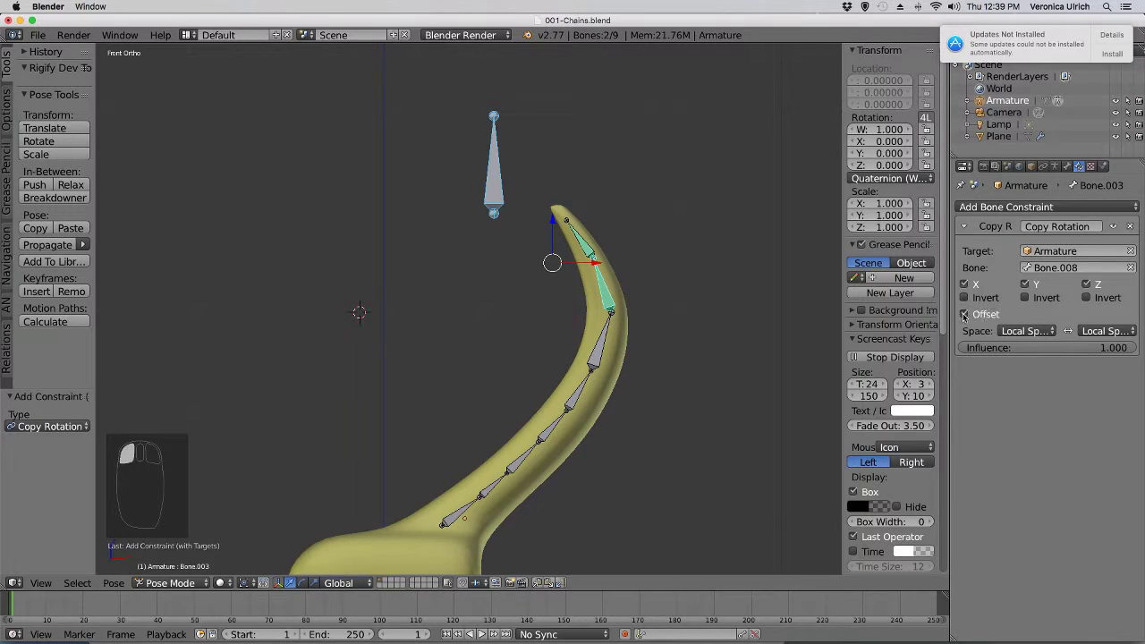
Constrain the third bone from the tip to the control bone with Copy Rotation, using Local Space on both sides and Offset
right_click(595, 350)
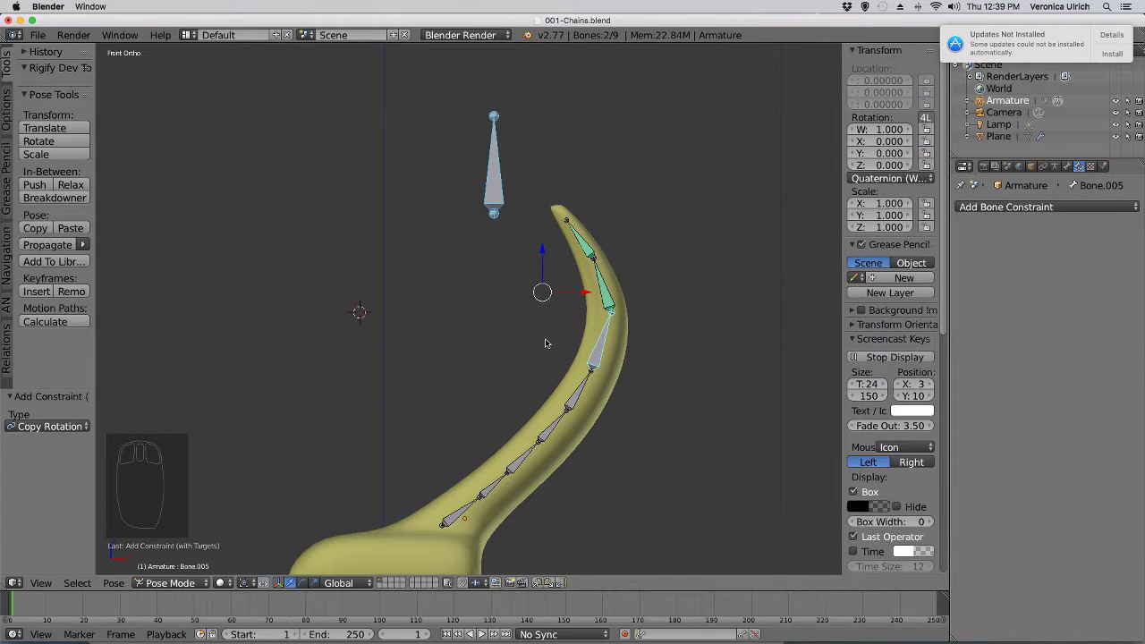
key(ctrl+shift+c)
click(546, 345)
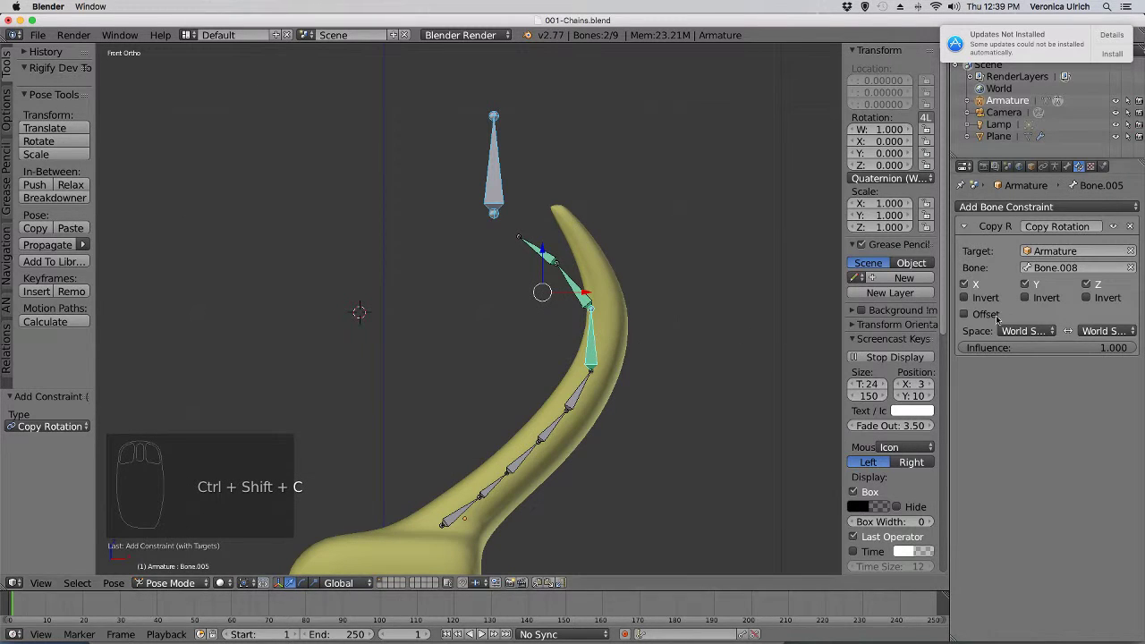
click(1023, 331)
click(995, 277)
click(1103, 329)
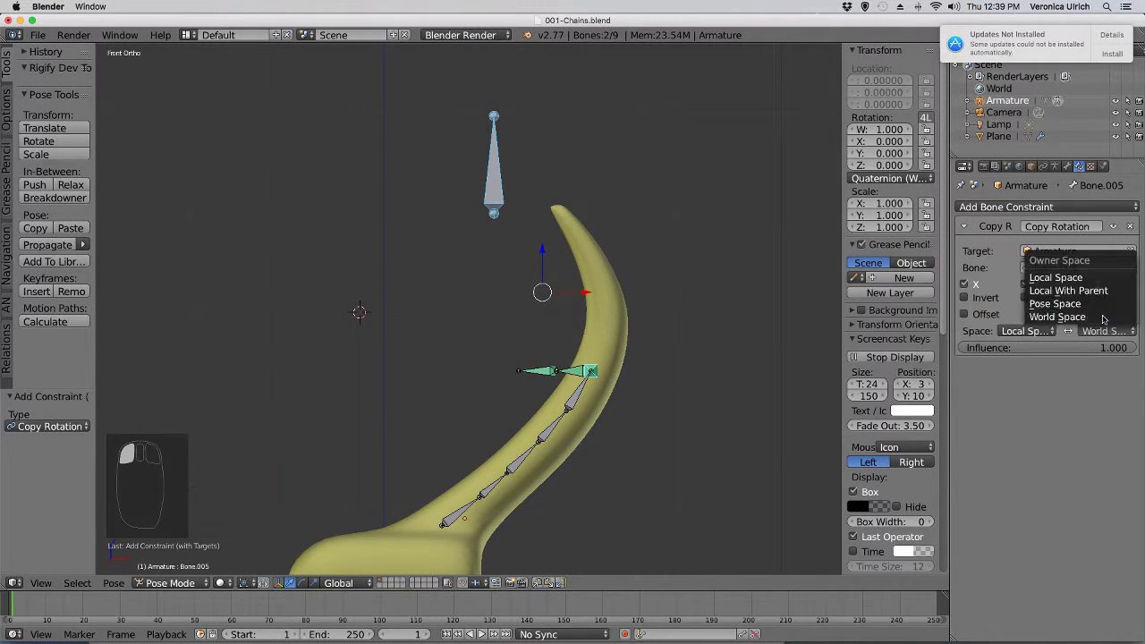
click(1056, 277)
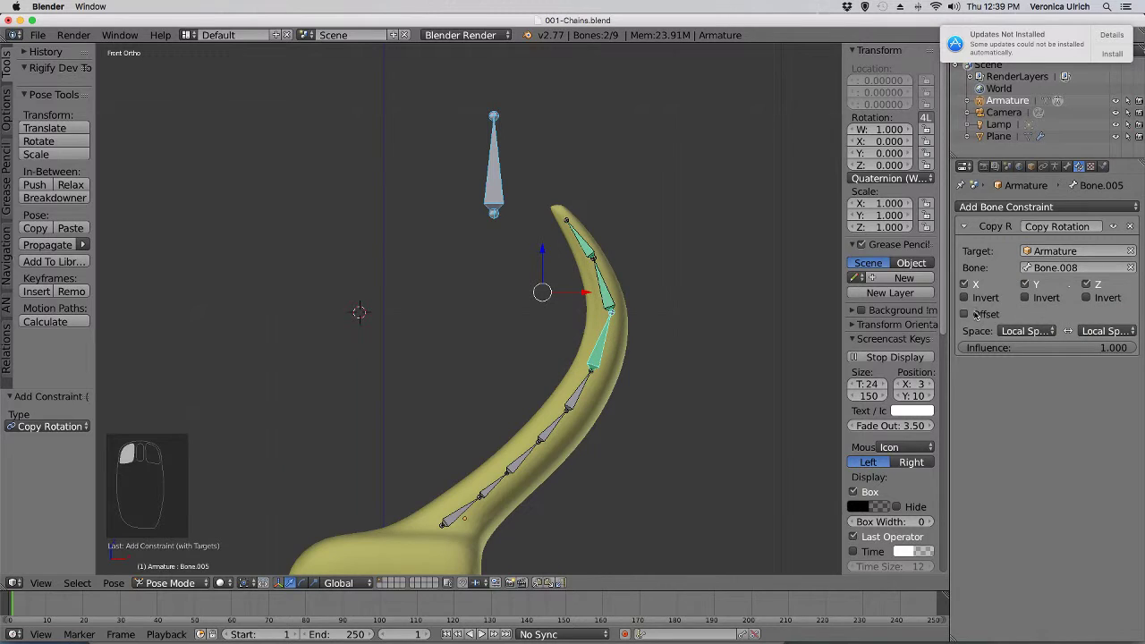
right_click(595, 285)
right_click(599, 340)
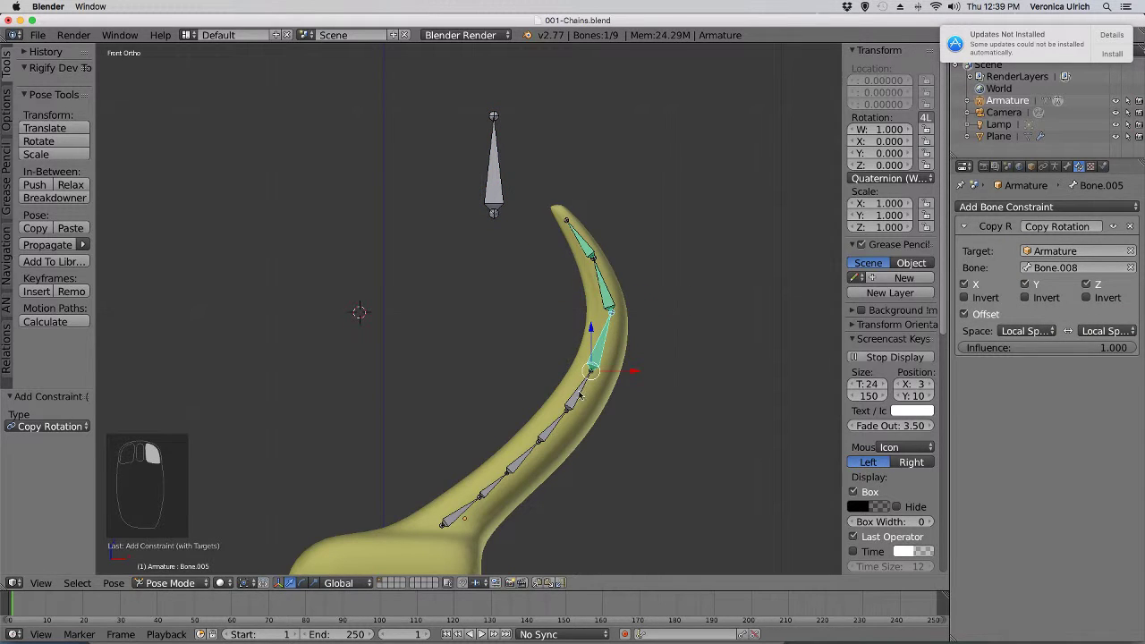
Add a Copy Rotation constraint from the control bone to the fourth bone from the tip, set both spaces to Local, and enable Offset
right_click(506, 204)
shift+right_click(584, 396)
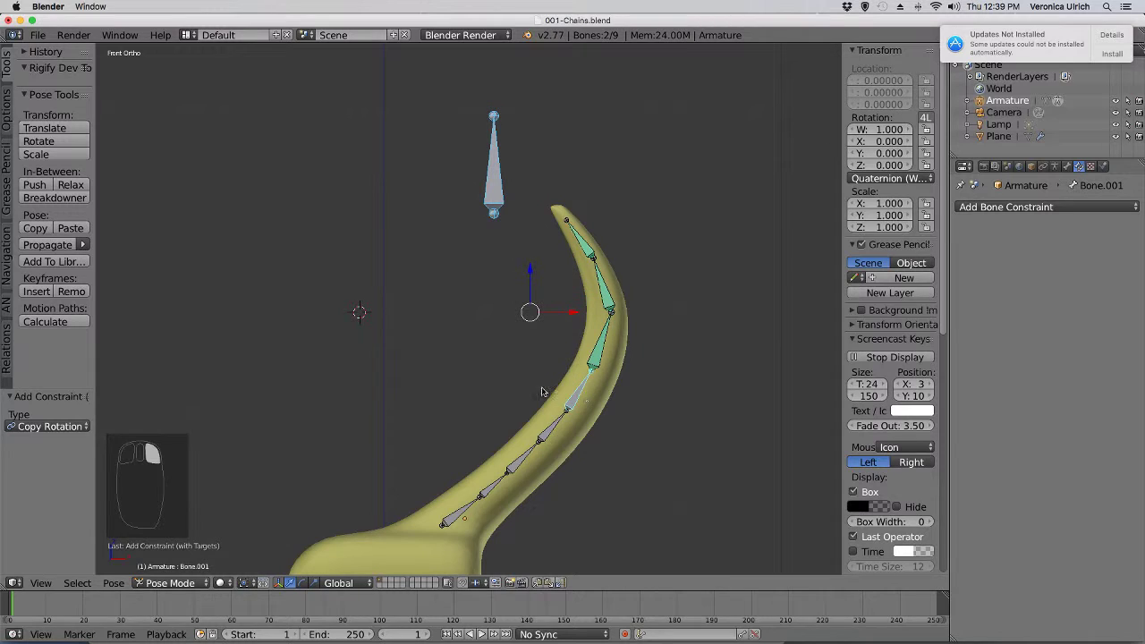
key(ctrl+shift+c)
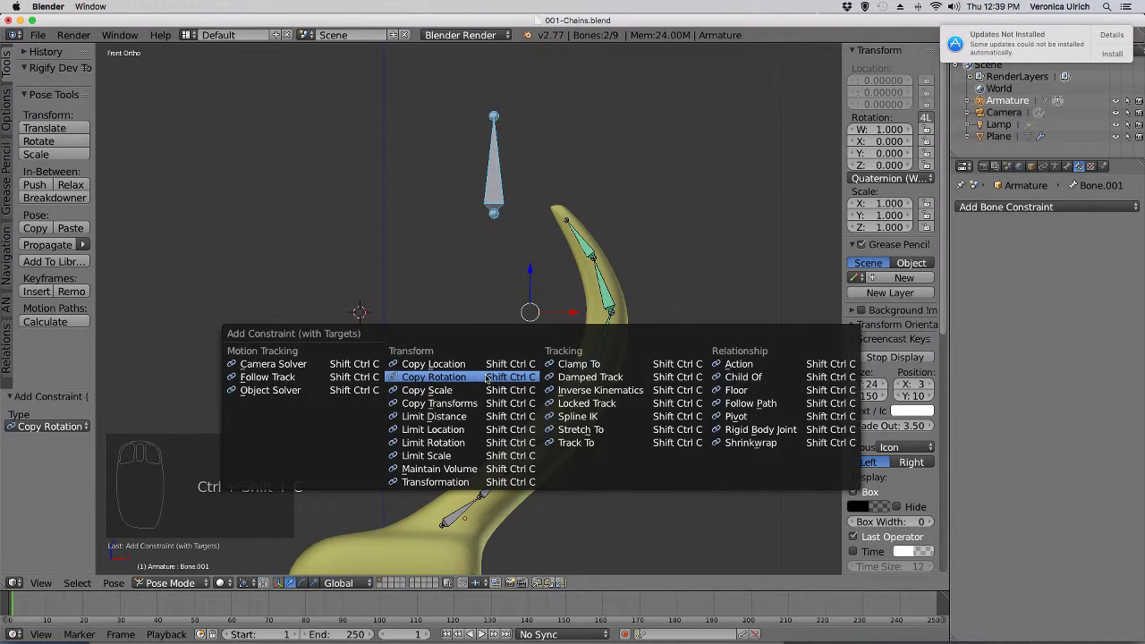
click(433, 376)
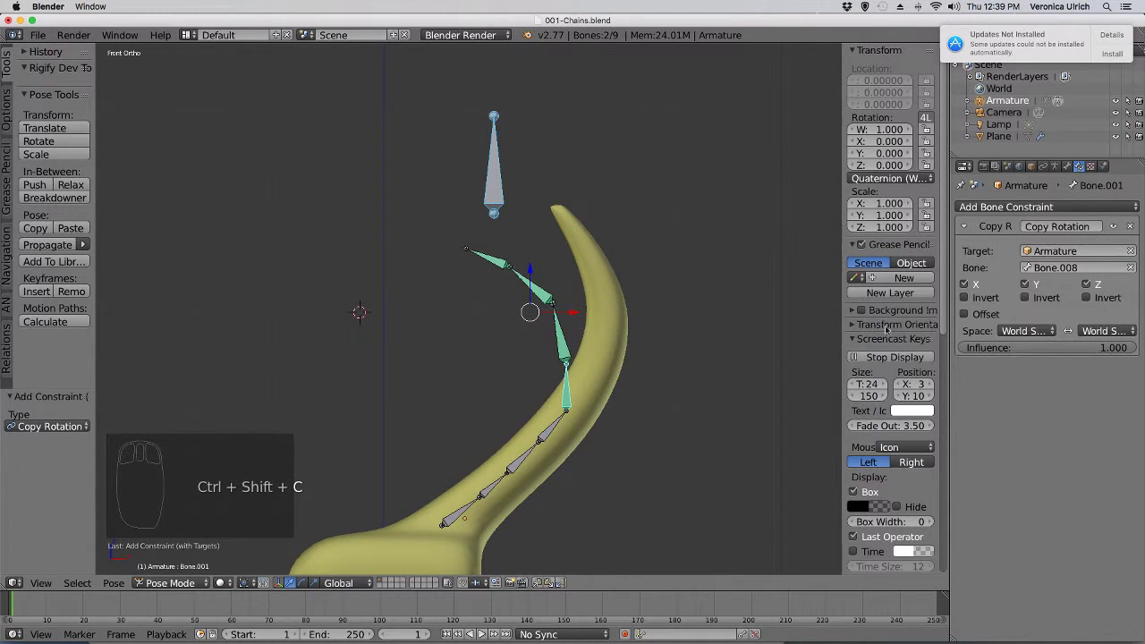
click(1024, 331)
click(993, 279)
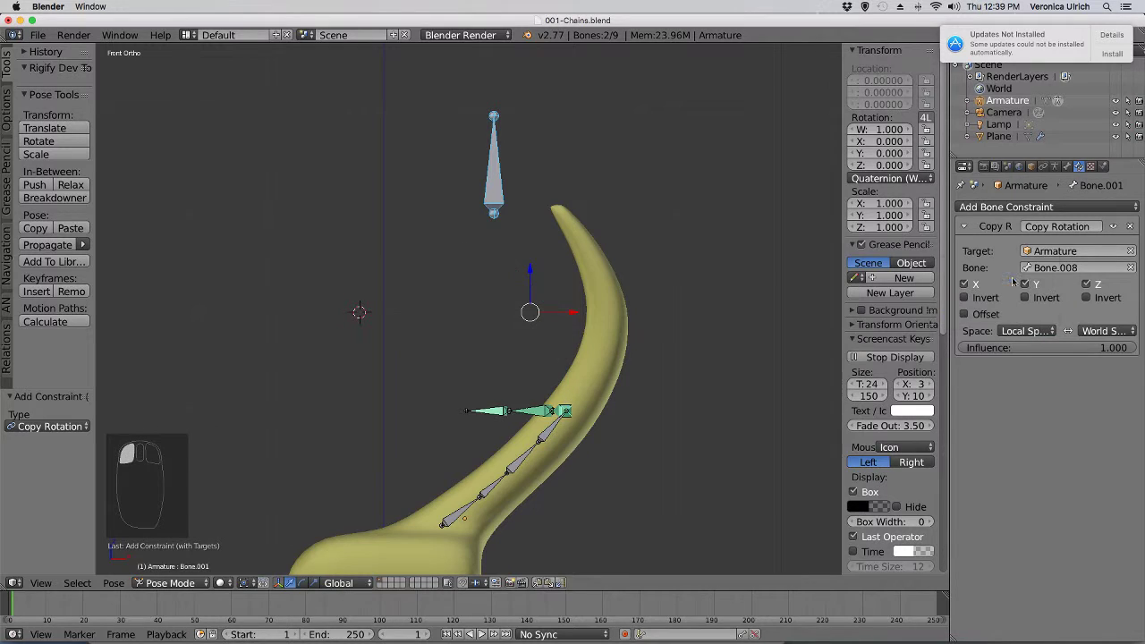
click(1109, 331)
click(1028, 350)
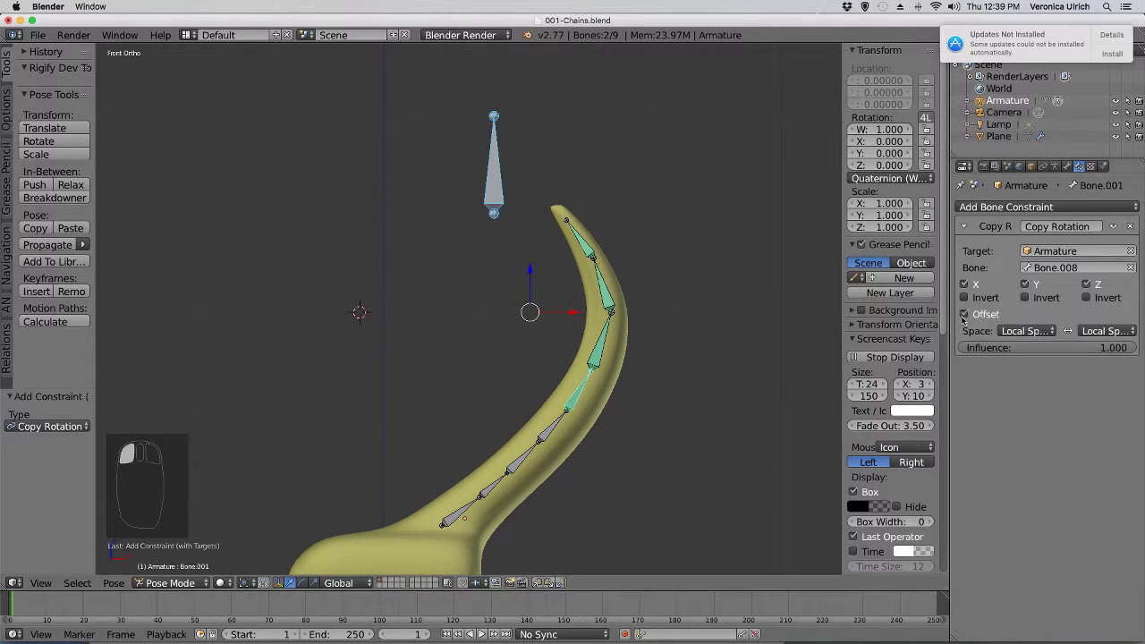
click(963, 315)
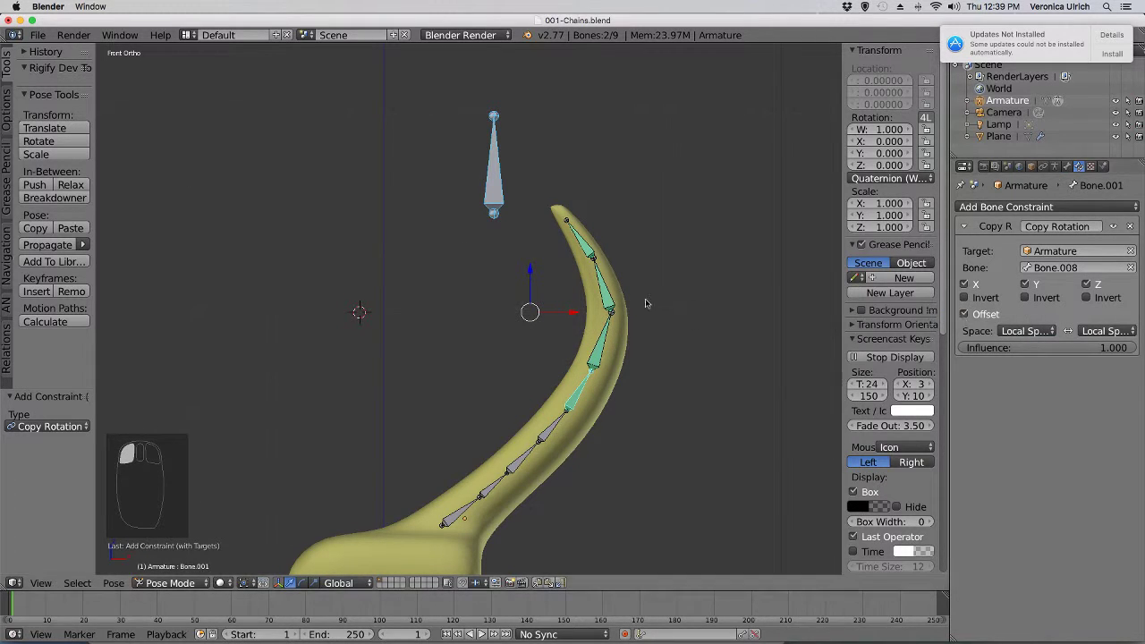
Give the fifth bone from the tip a Copy Rotation constraint targeting the control bone, with both spaces set to Local and Offset enabled
right_click(492, 192)
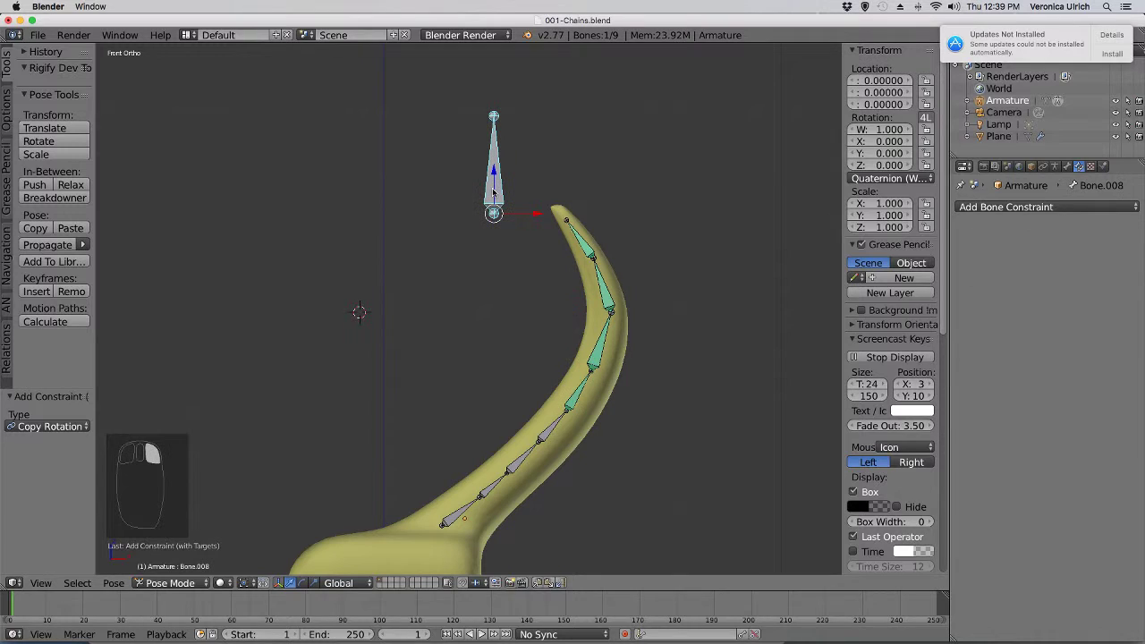
shift+right_click(548, 435)
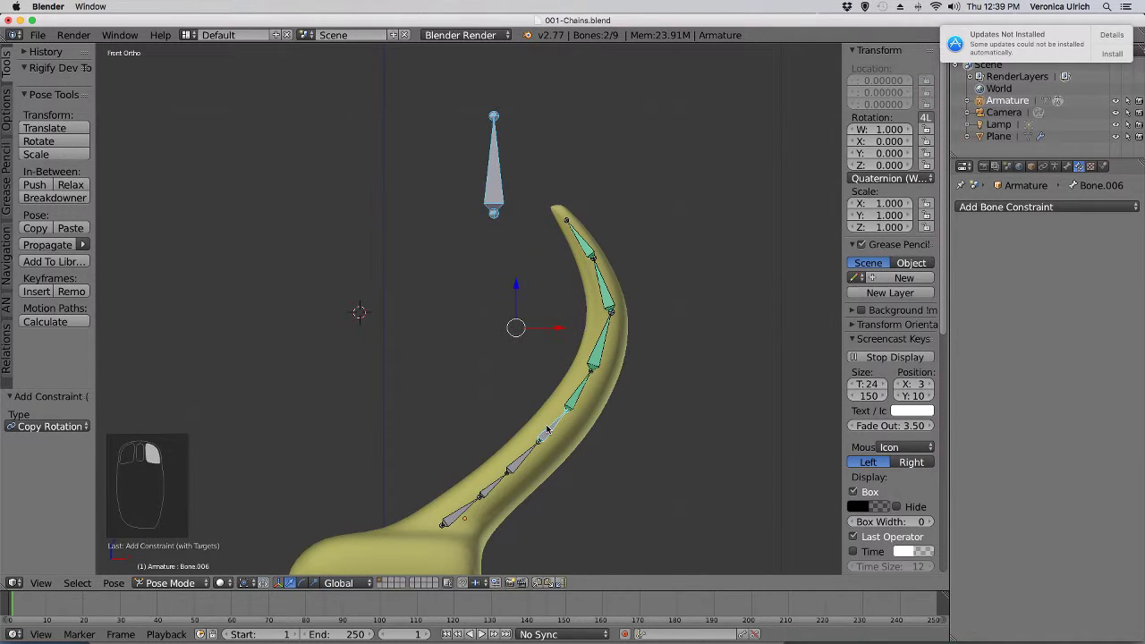
key(shift+ctrl+c)
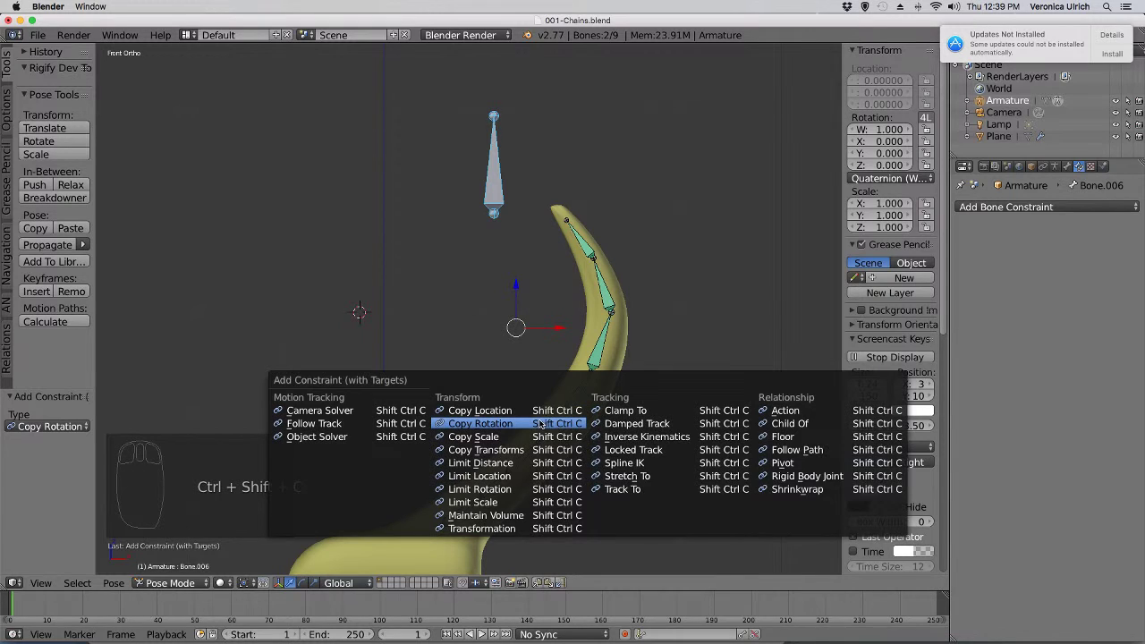
click(540, 423)
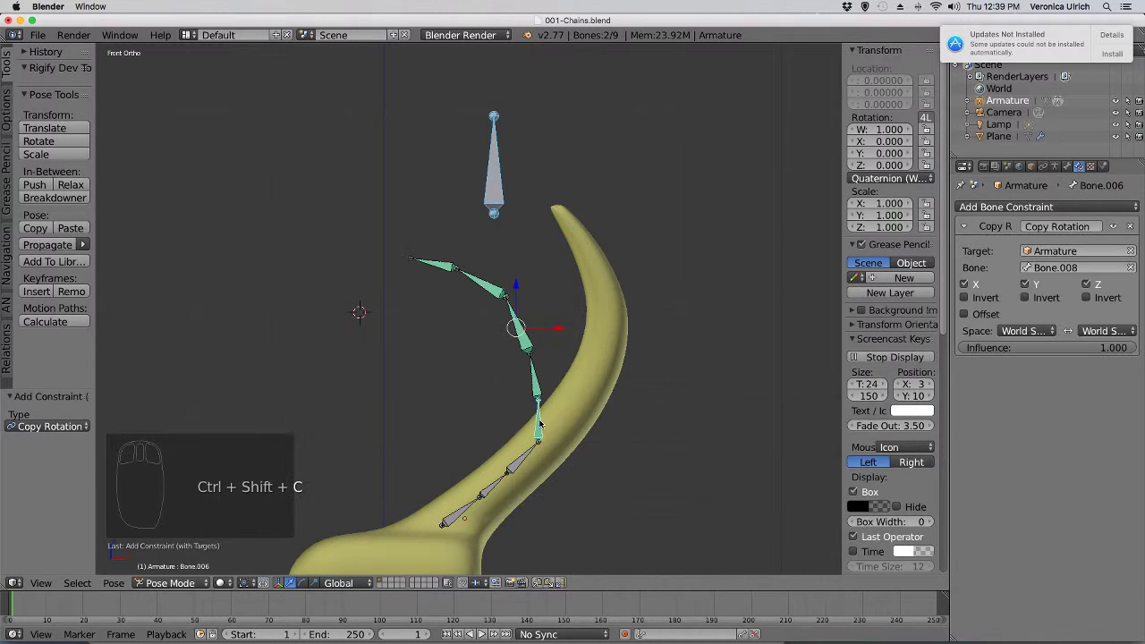
click(1026, 331)
click(1012, 279)
click(1087, 330)
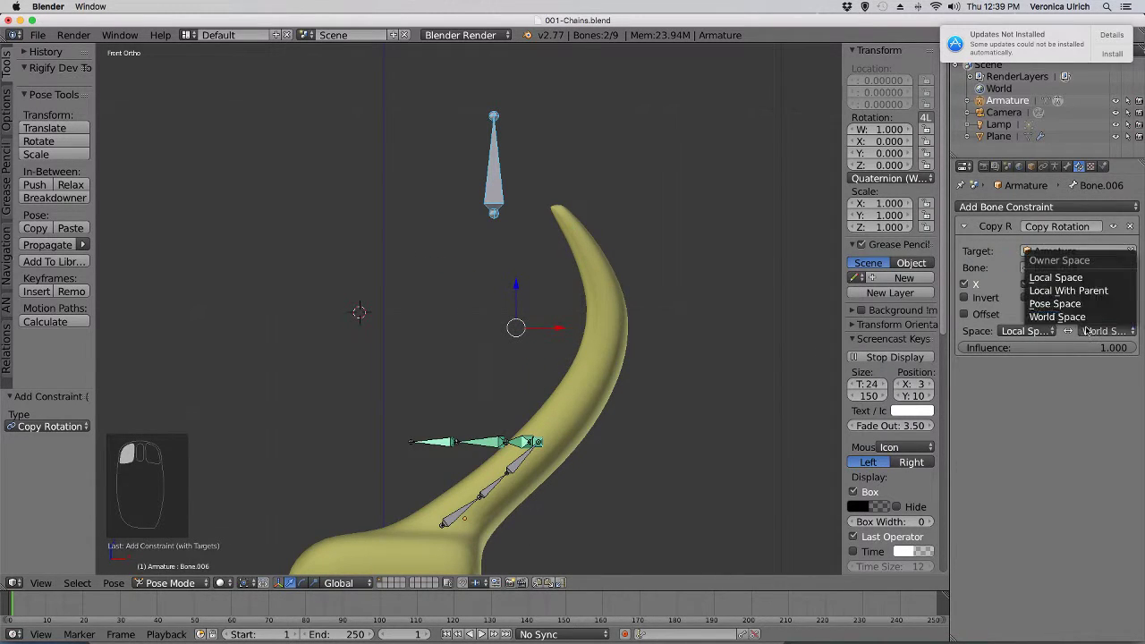
click(1085, 278)
click(964, 314)
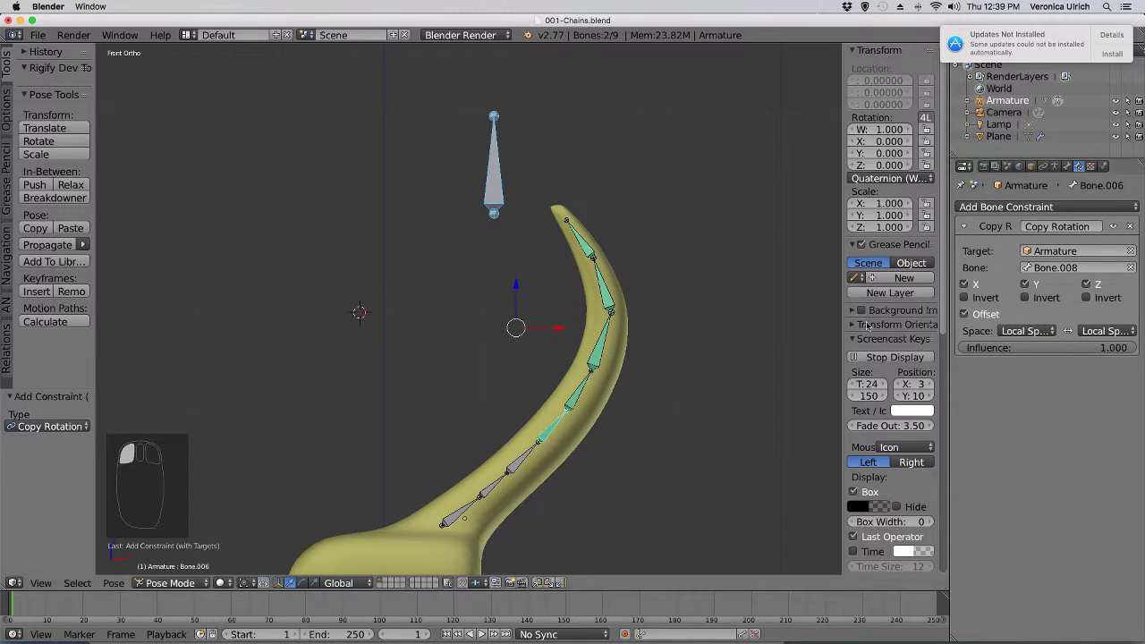
Add a Copy Rotation constraint from the control bone to the sixth bone from the tip, using Local Space for target and owner
right_click(499, 183)
shift+right_click(523, 462)
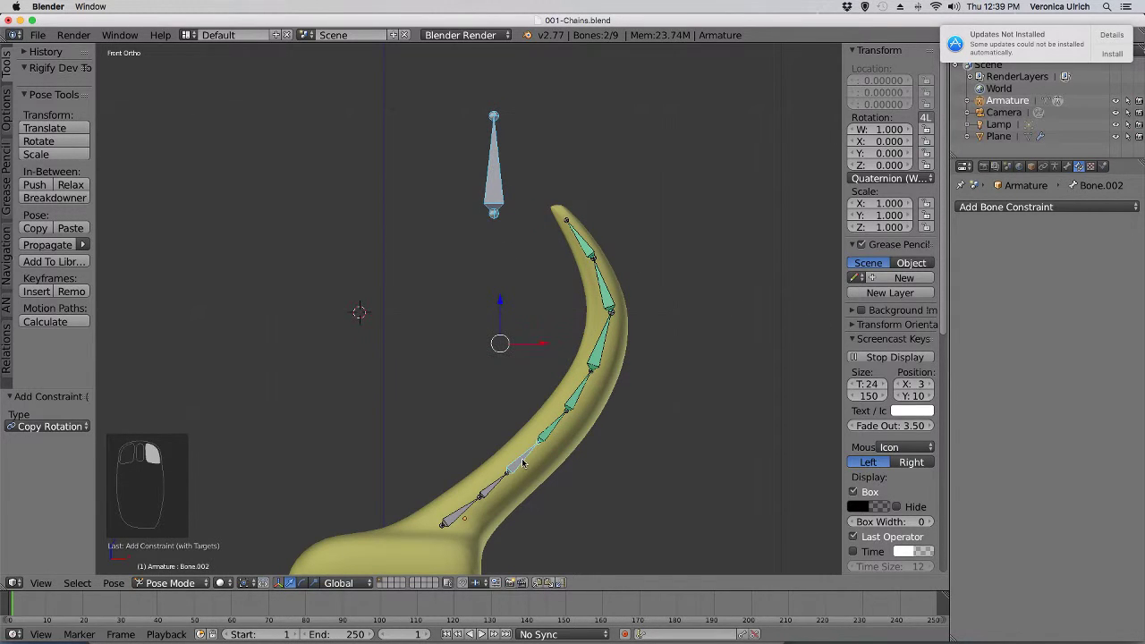
key(ctrl+shift+c)
click(523, 456)
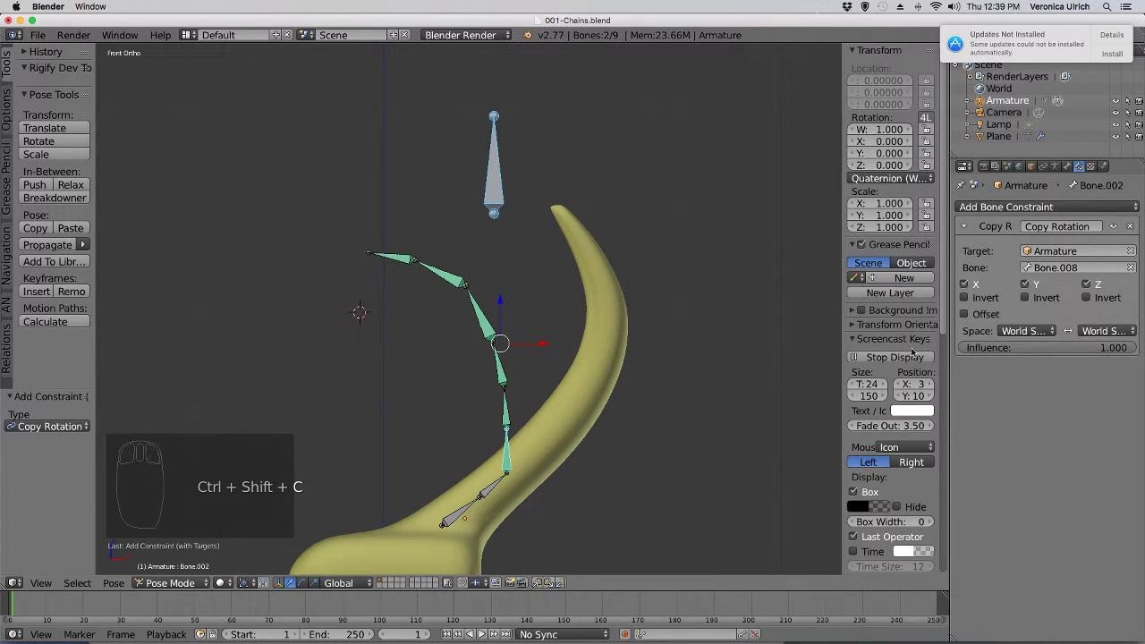
click(1023, 330)
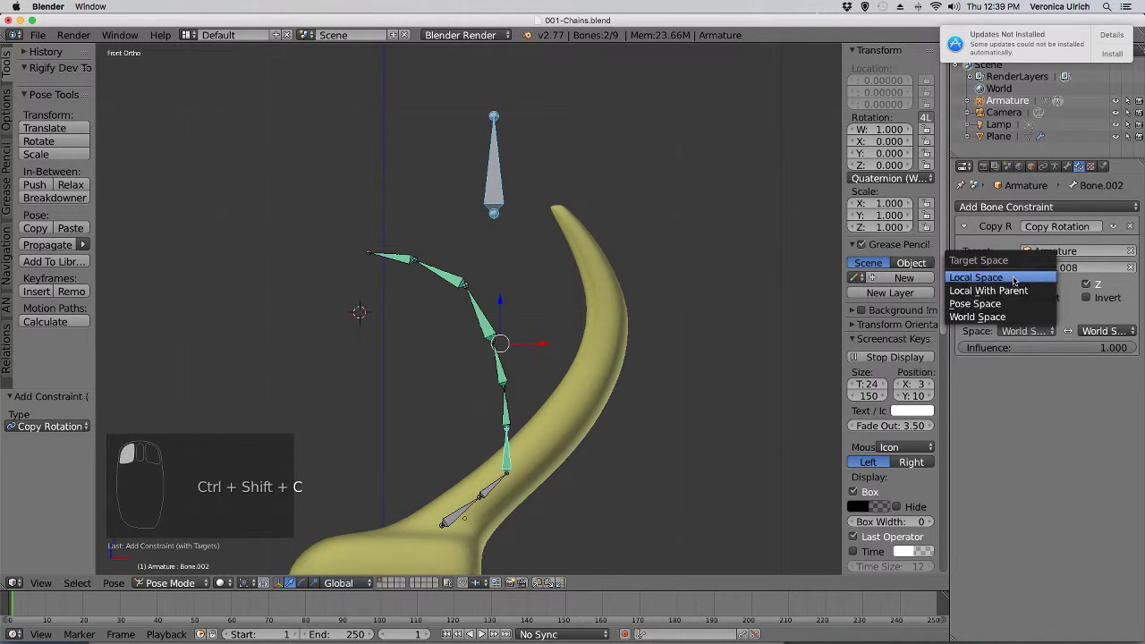
click(973, 274)
click(1085, 330)
click(1073, 274)
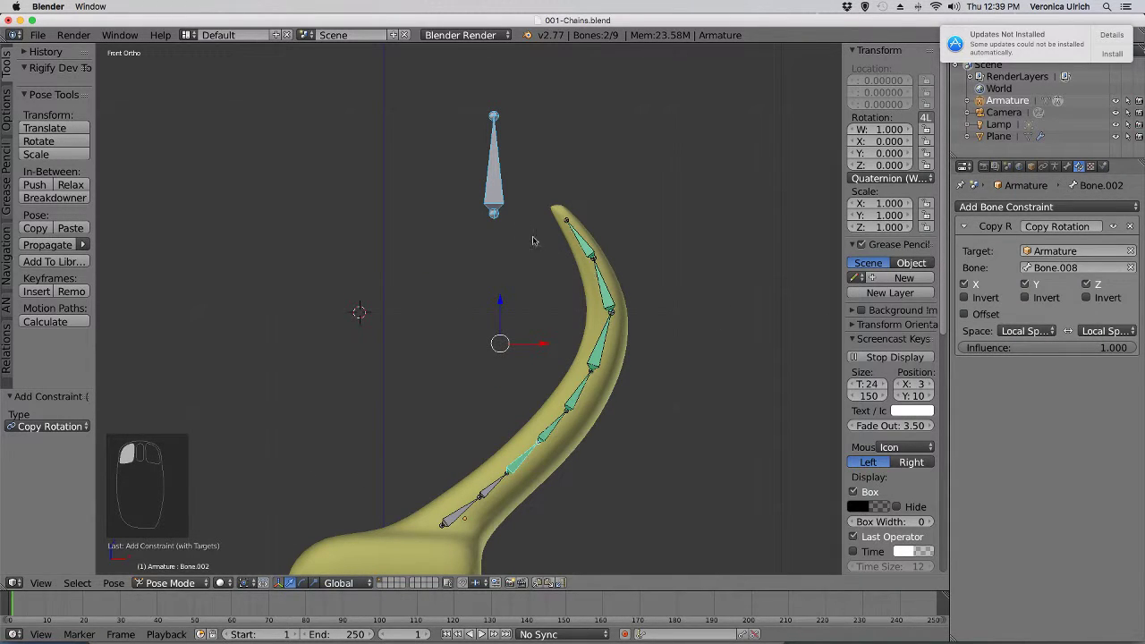
Constrain the seventh bone from the tip to the control bone with Copy Rotation, Local Space on both sides, and Offset
right_click(493, 183)
shift+right_click(481, 494)
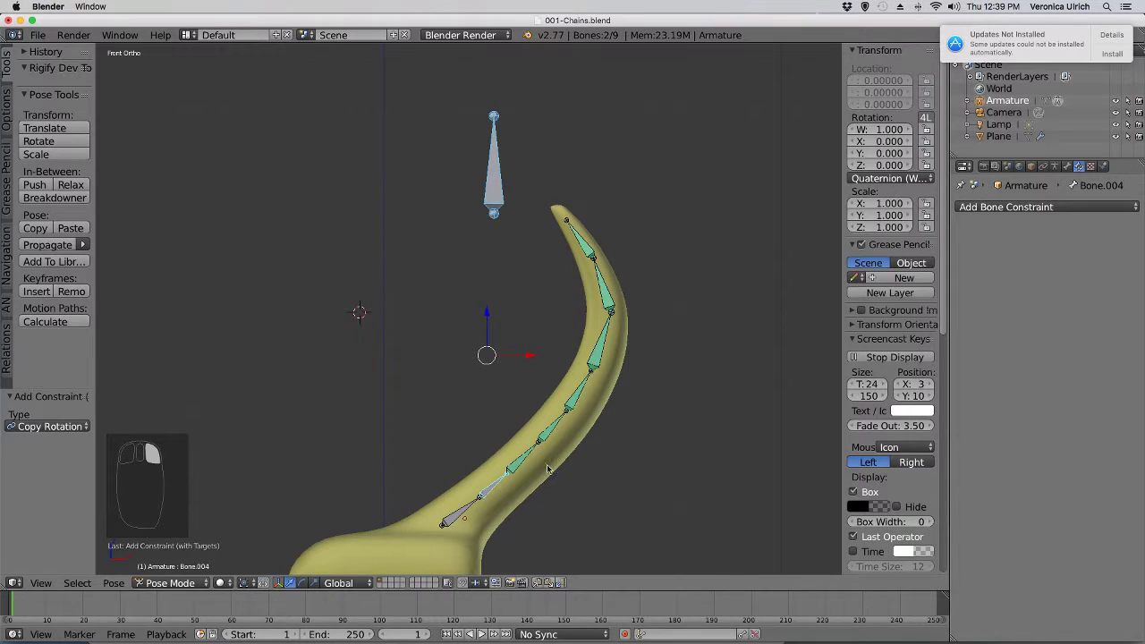
key(ctrl+shift+c)
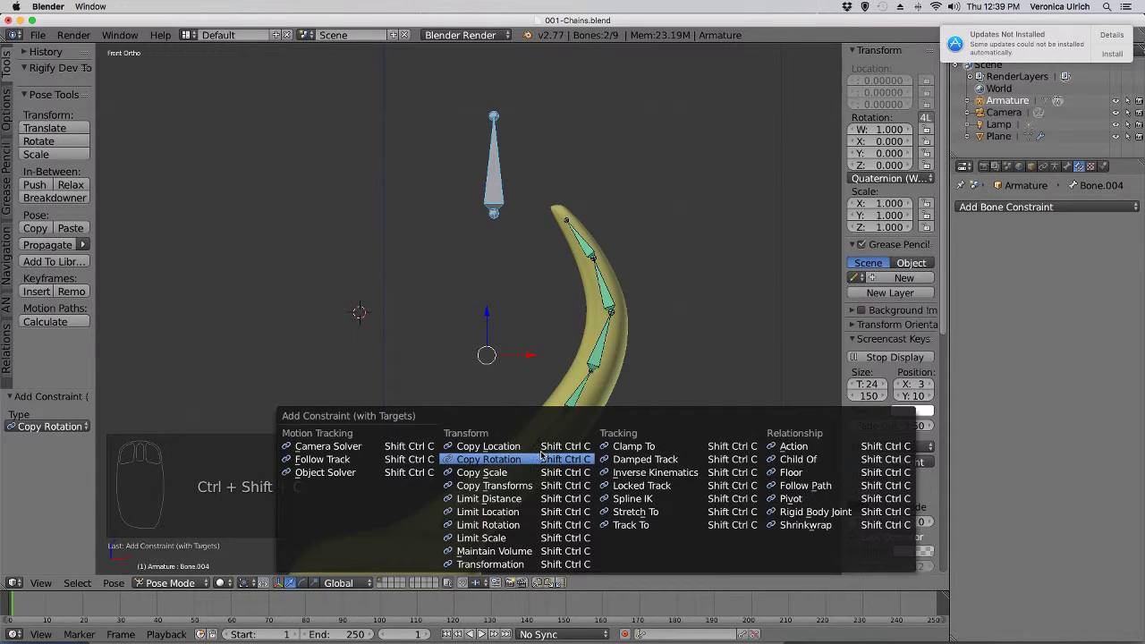
click(541, 457)
click(1024, 330)
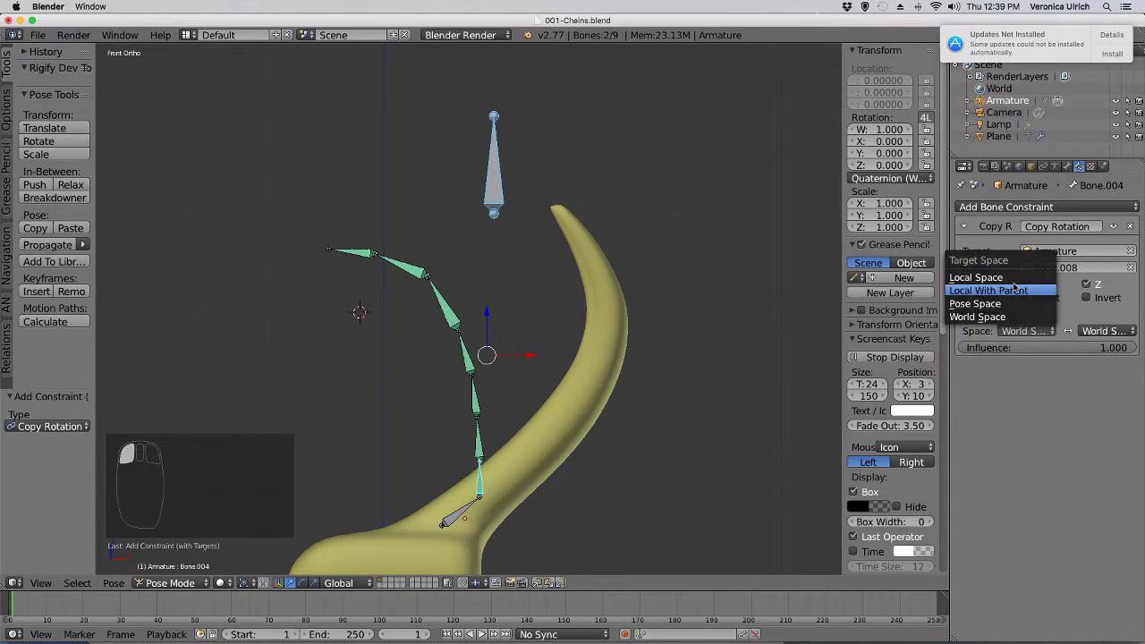
click(1013, 278)
click(1113, 331)
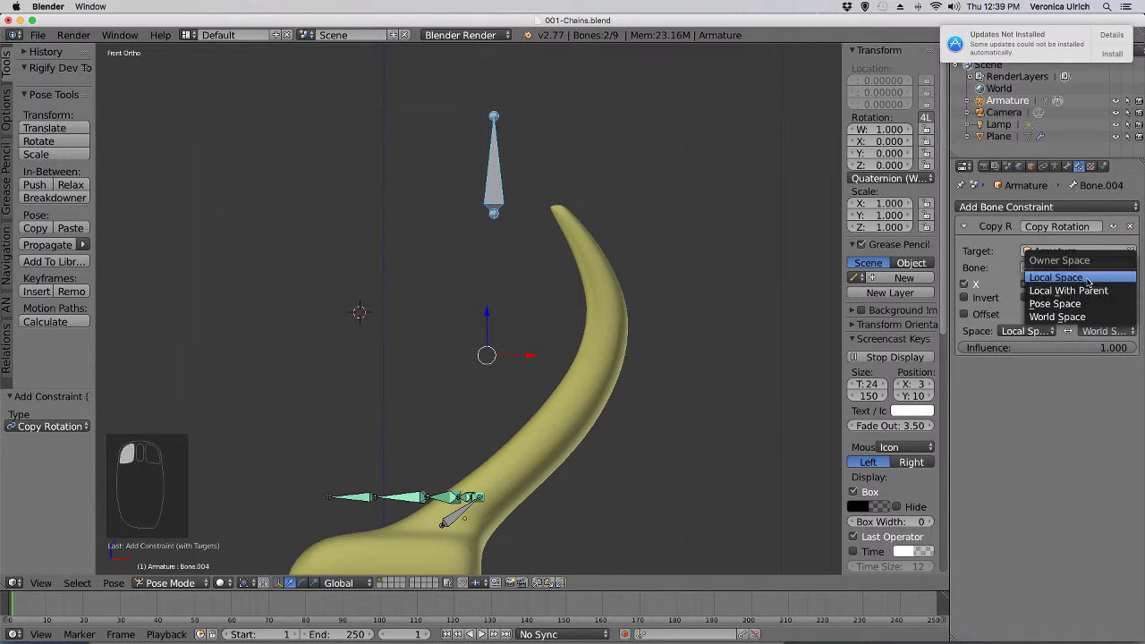
click(1088, 282)
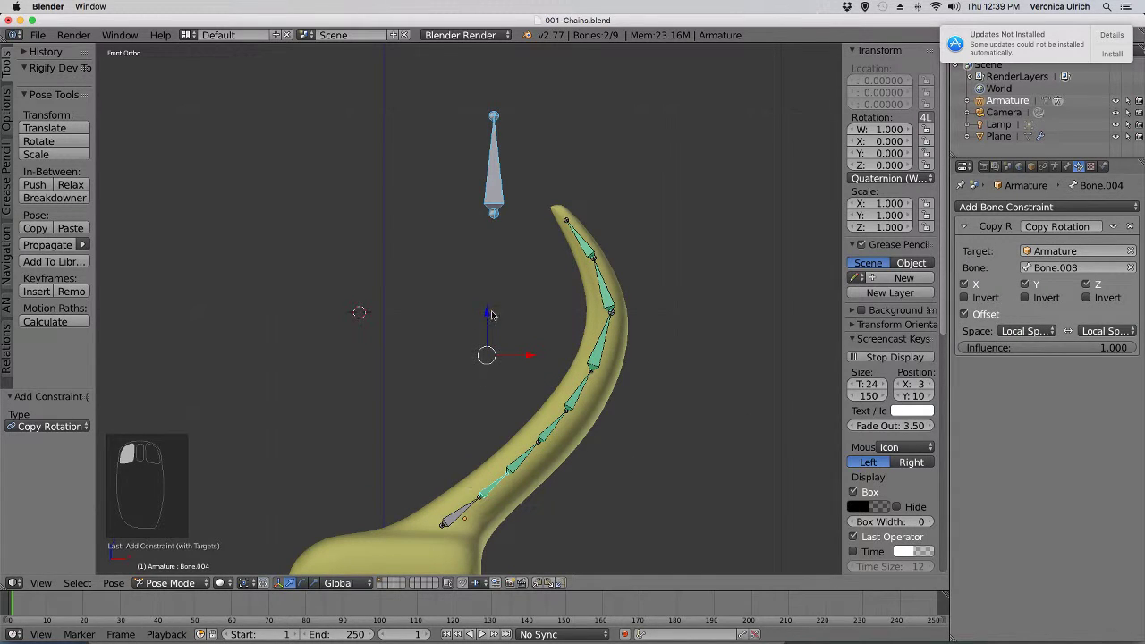
Add a Copy Rotation constraint targeting the control bone to the chain's base bone, set both spaces to Local, and enable Offset
right_click(498, 207)
right_click(454, 516)
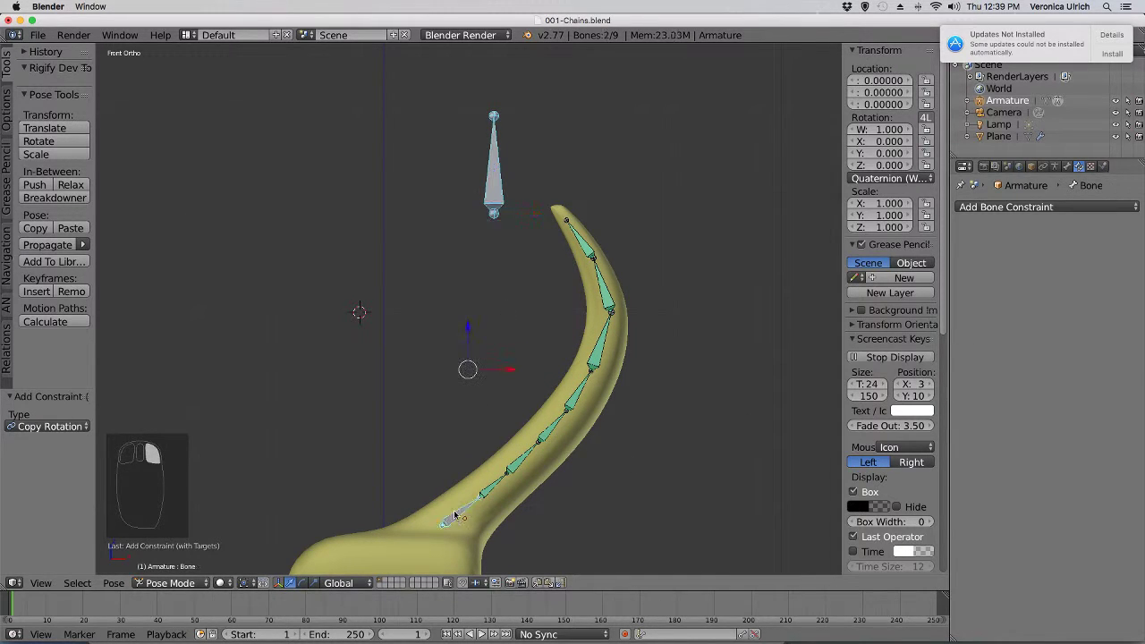
key(ctrl+shift+c)
click(458, 496)
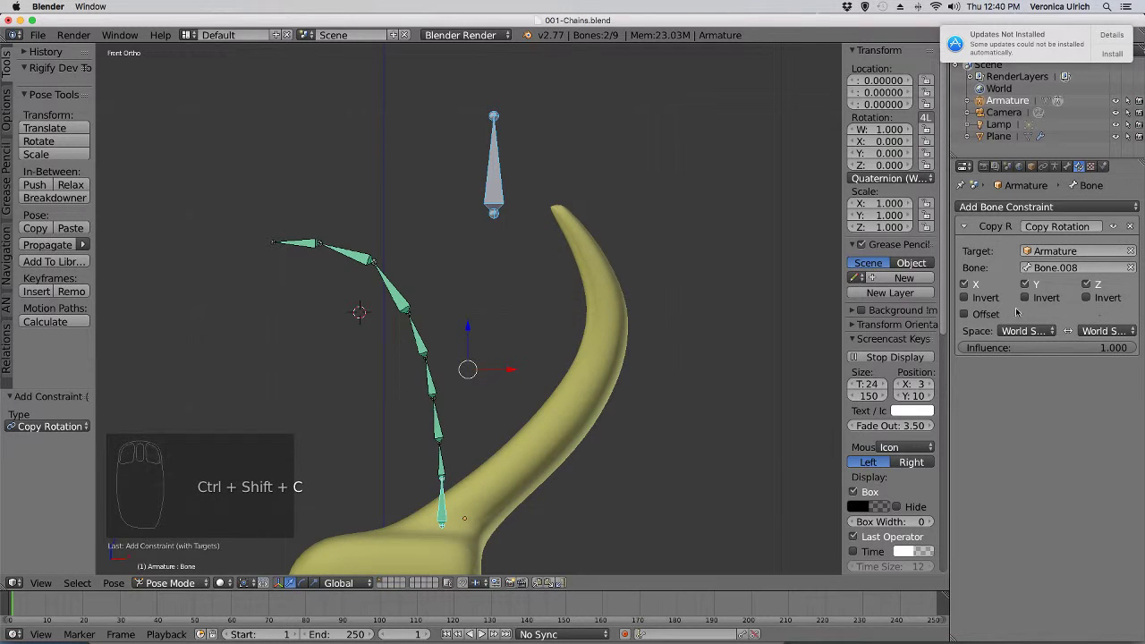
click(1015, 331)
click(975, 277)
click(1086, 331)
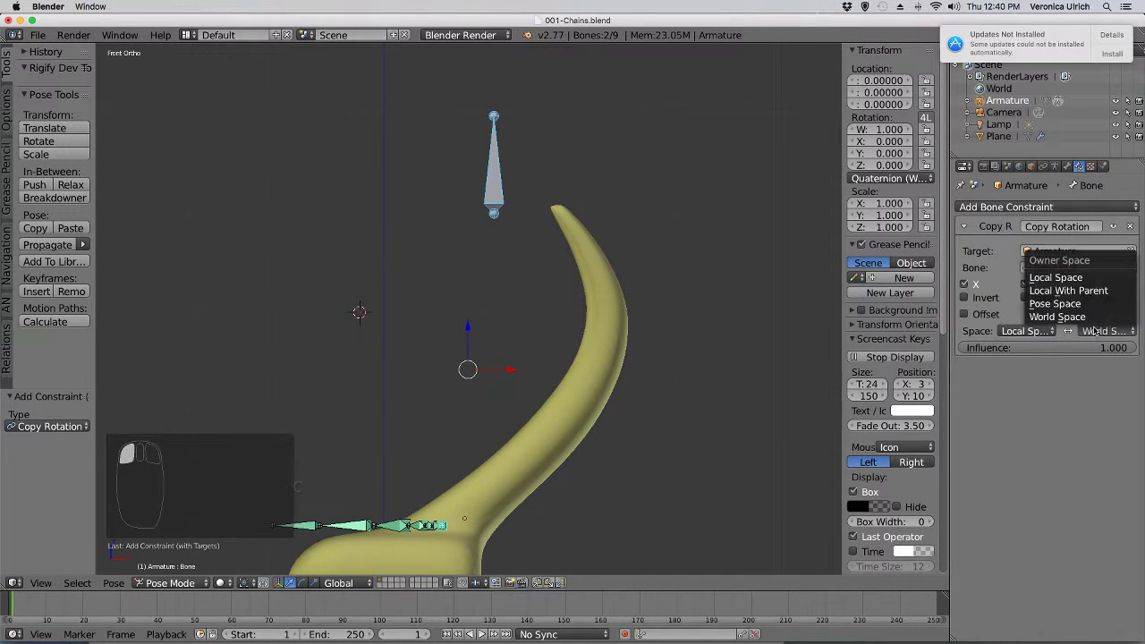
click(1086, 282)
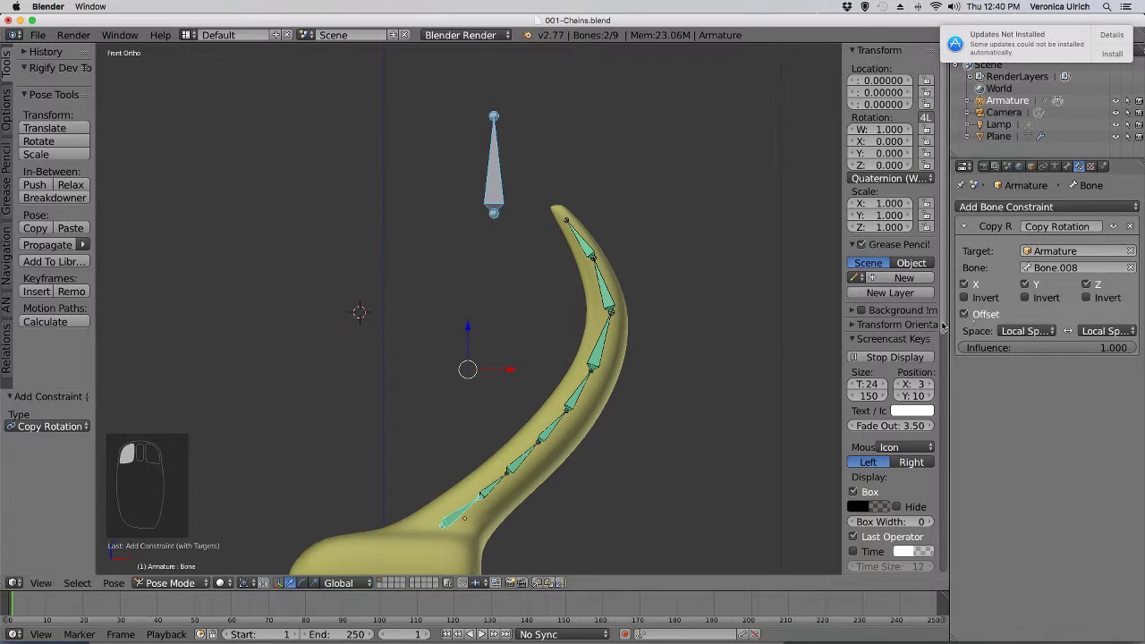
Rotate the control bone back and forth to test the whole chain's curl, leaving it at about -0.149°
right_click(494, 164)
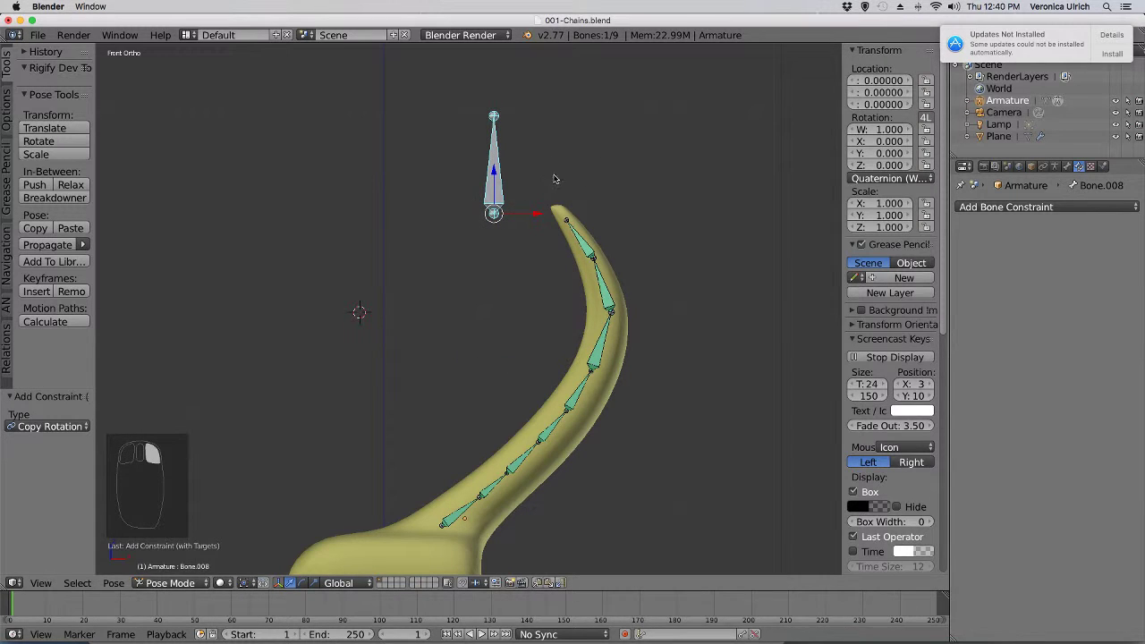
key(r)
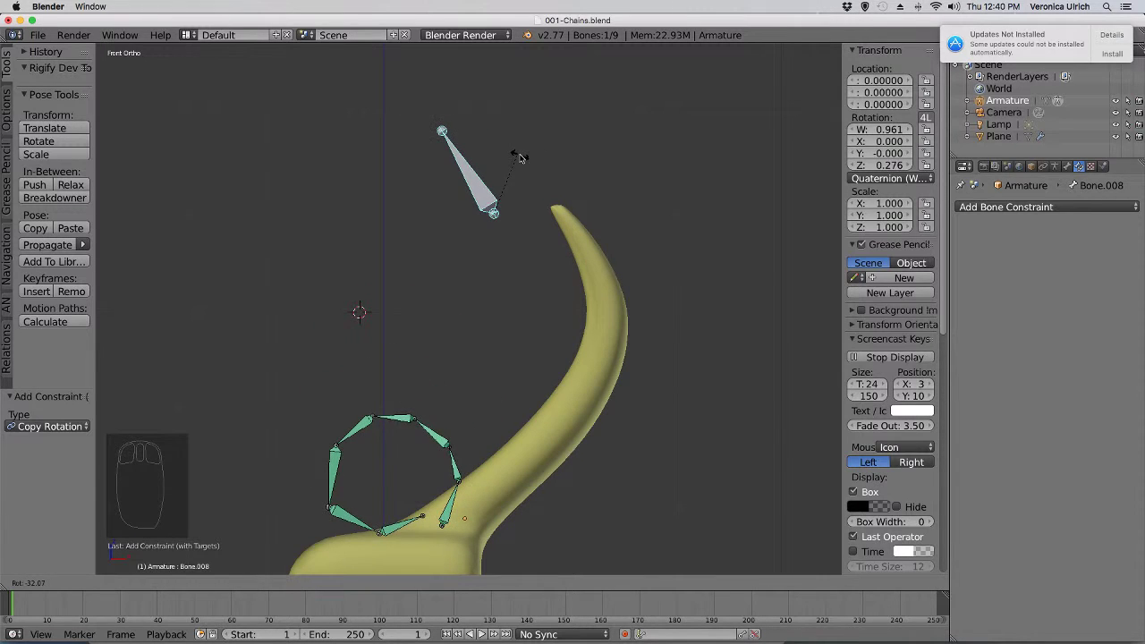
click(565, 167)
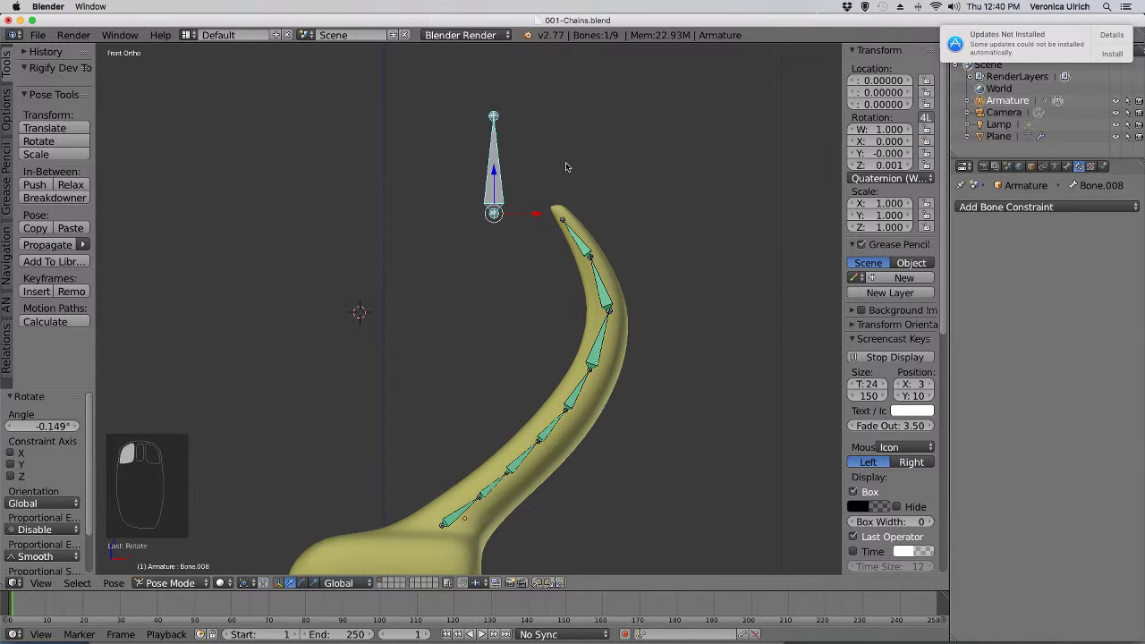
right_click(573, 360)
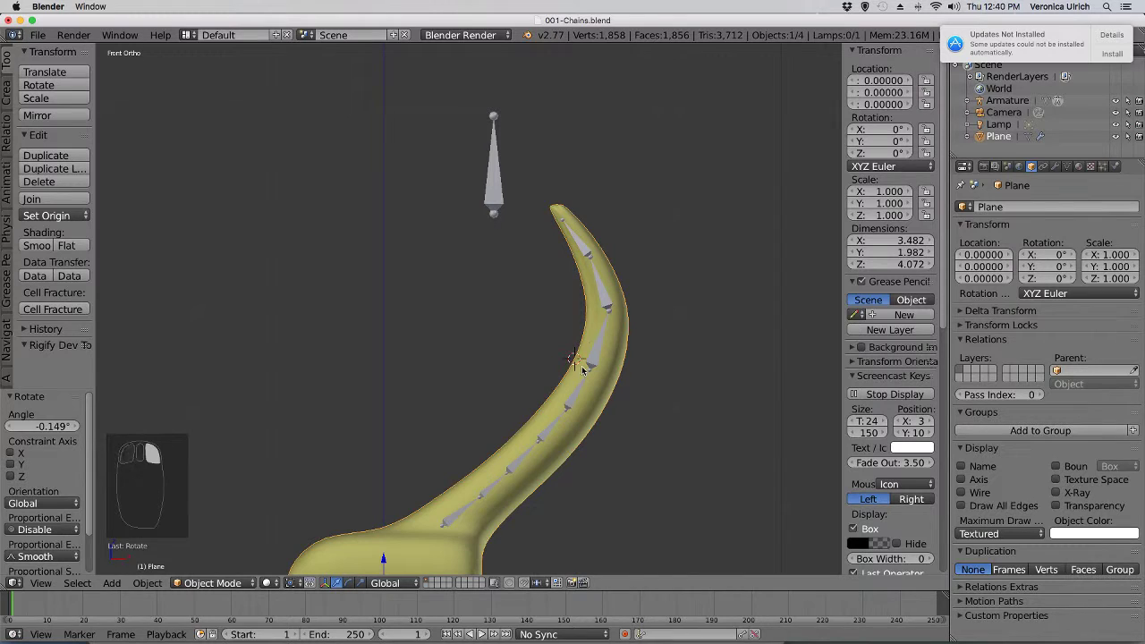
right_click(588, 364)
right_click(481, 192)
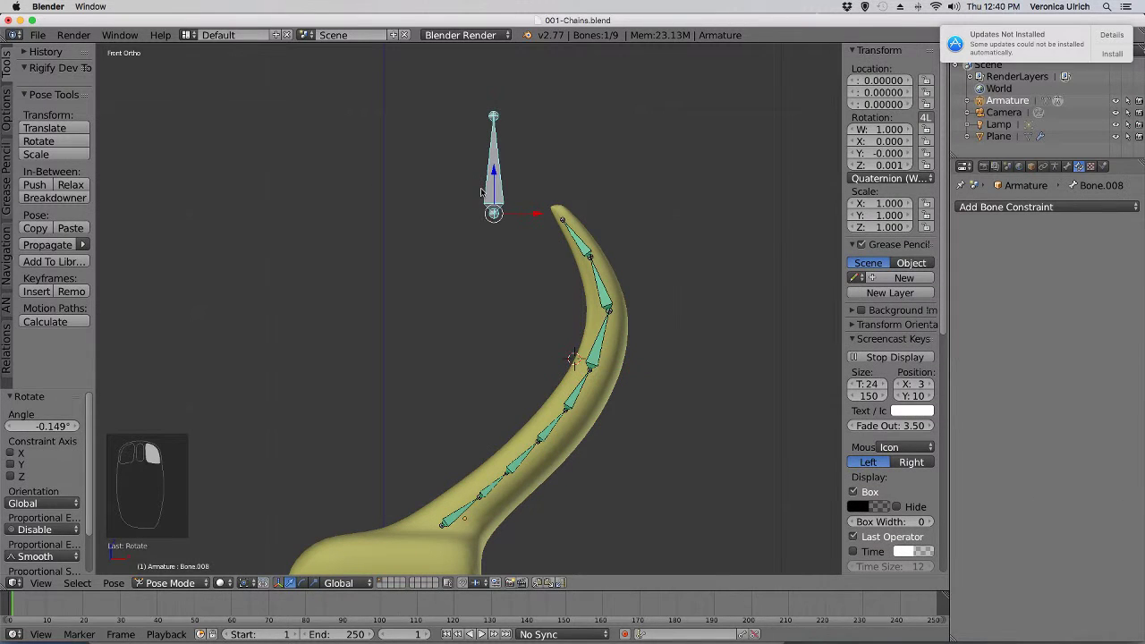
Return the armature to Object Mode, move it to the last layer, and show that layer together with the tail mesh's layer
click(189, 582)
click(179, 566)
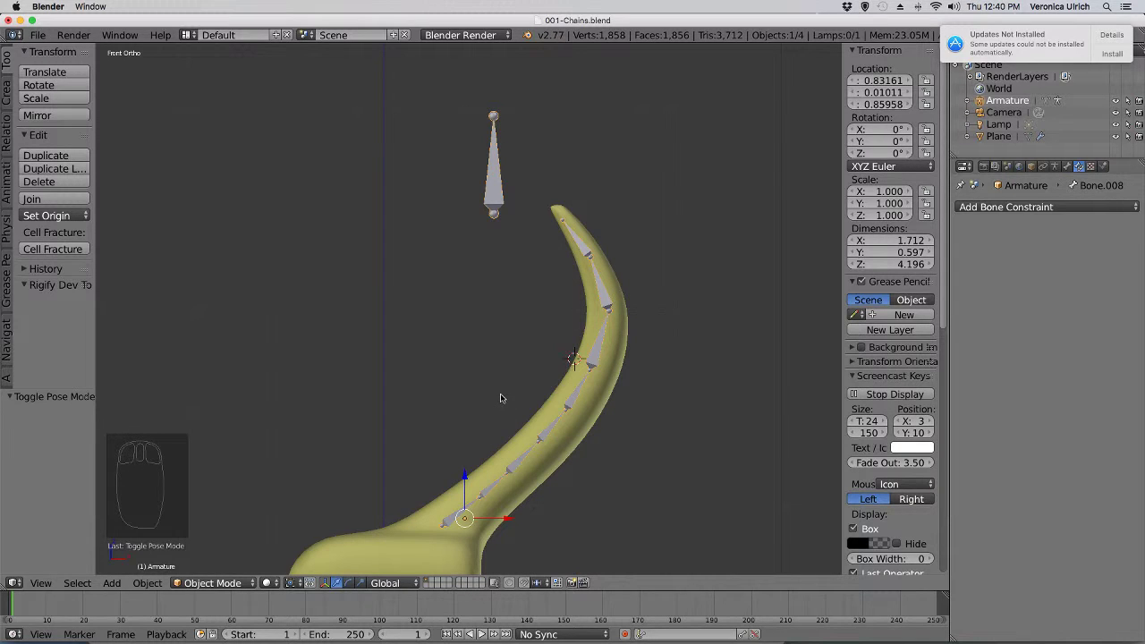
key(m)
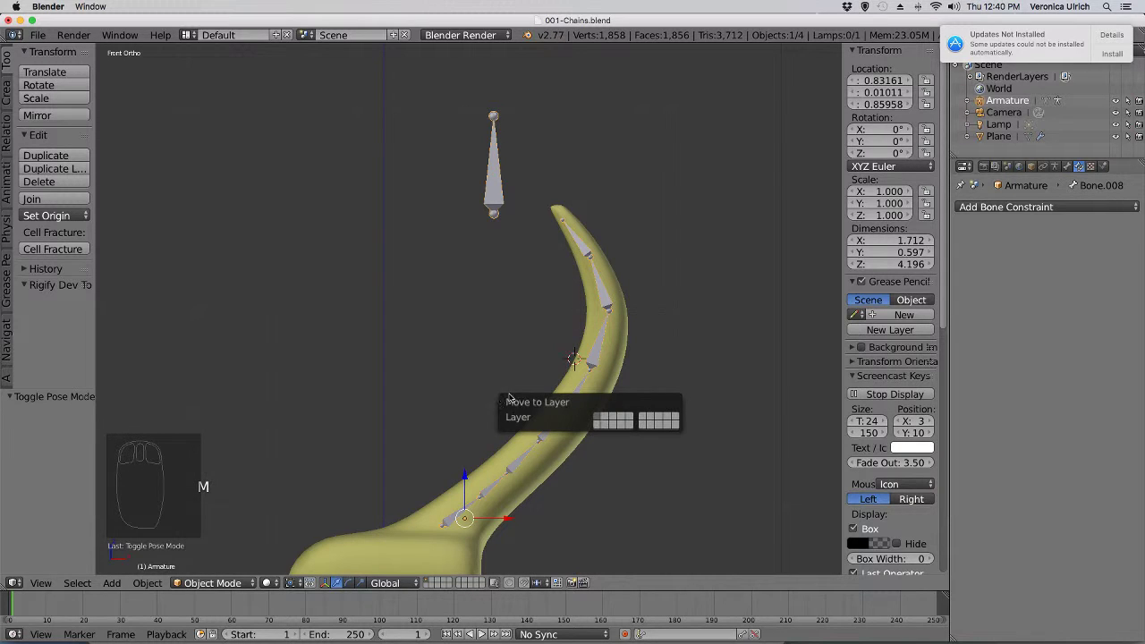
click(674, 426)
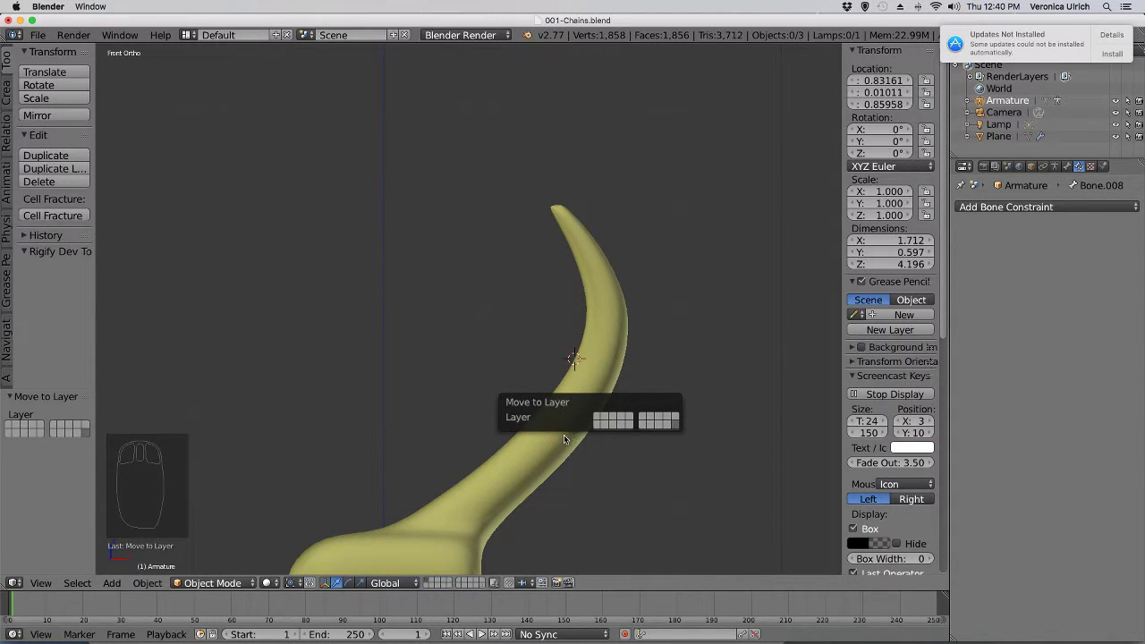
right_click(571, 409)
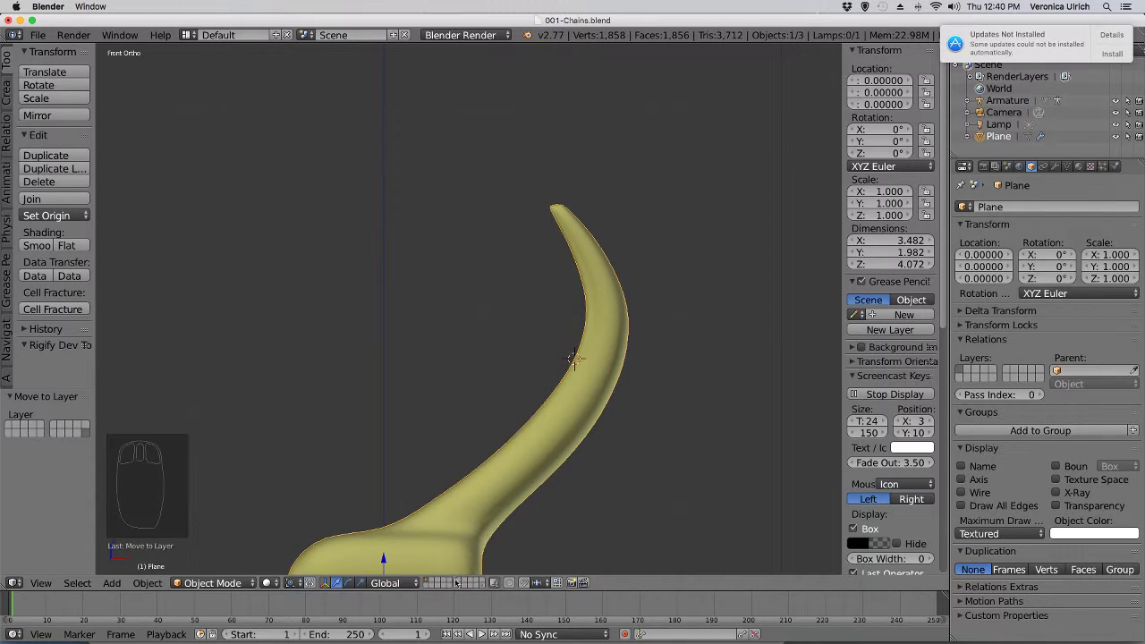
click(480, 586)
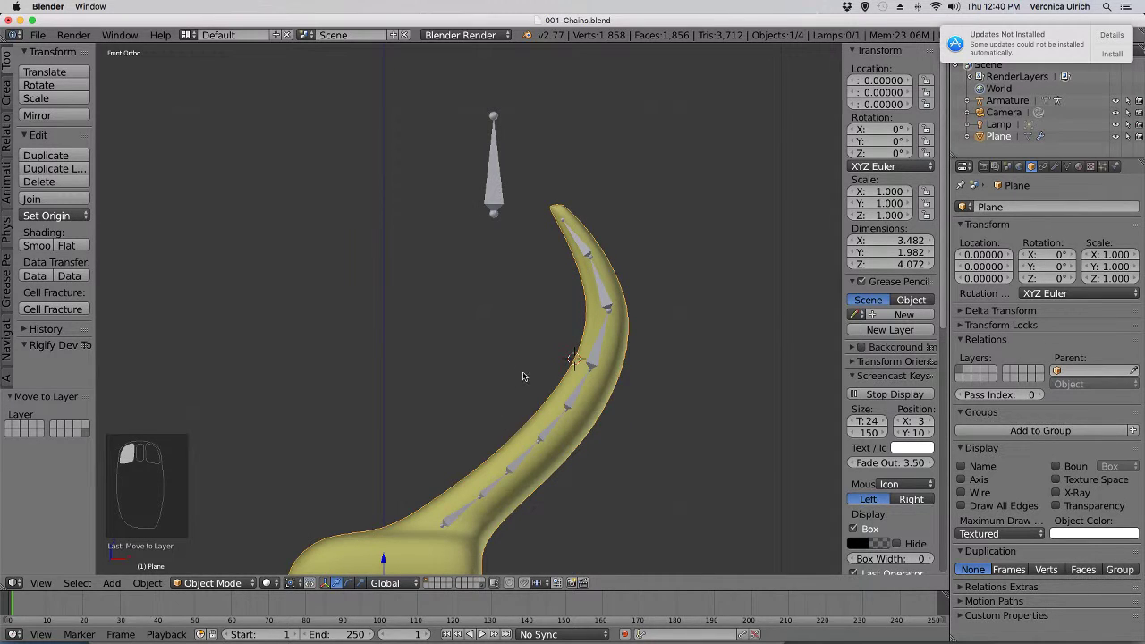
Parent the tail mesh to the armature with Automatic Weights
right_click(559, 374)
right_click(507, 449)
right_click(502, 456)
shift+right_click(495, 182)
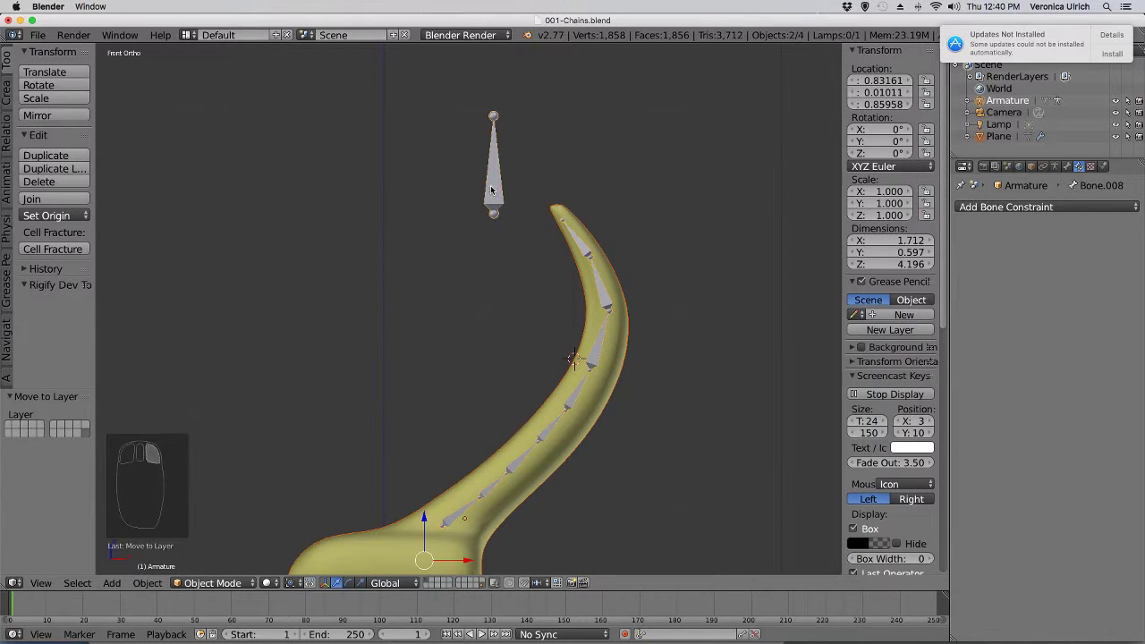
key(ctrl+p)
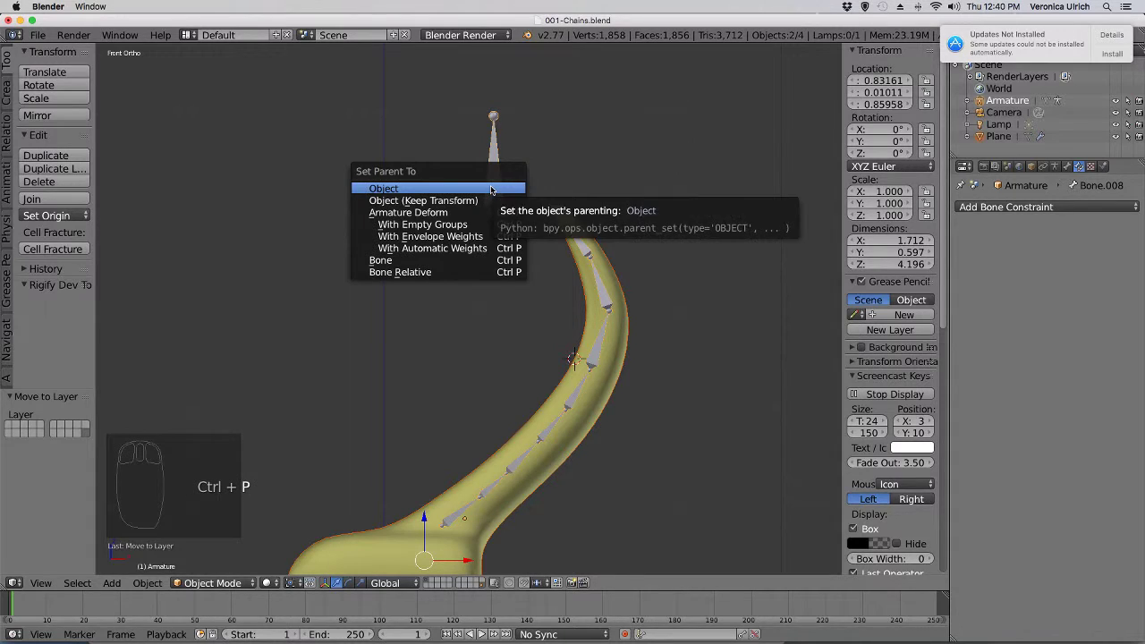
click(477, 248)
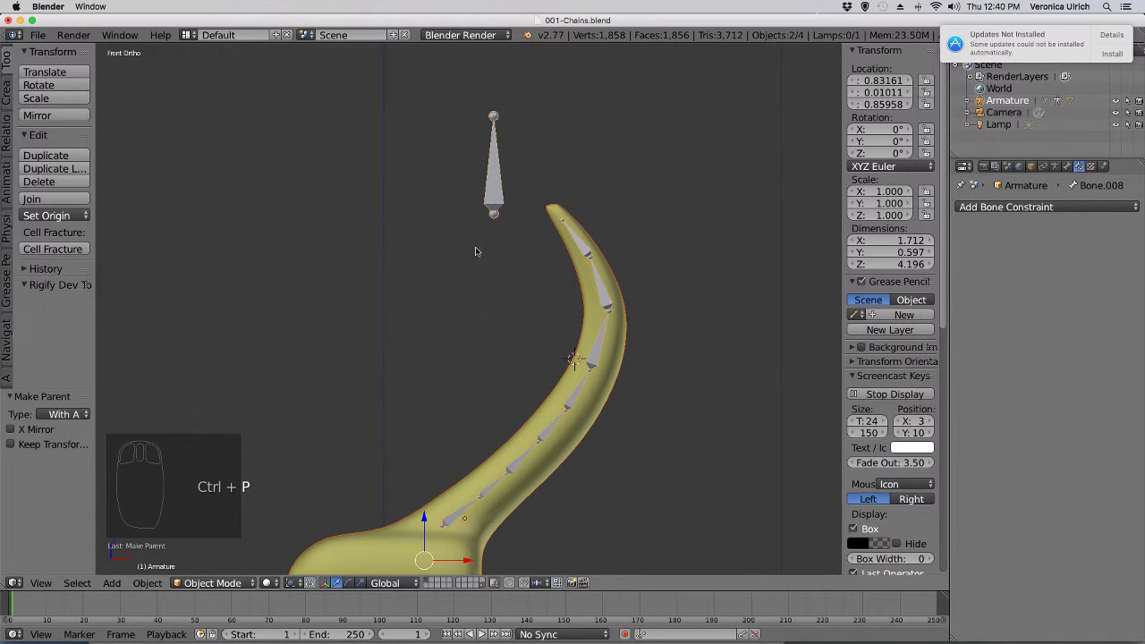
Switch the armature alone to Pose Mode and show only the tail mesh's layer
right_click(500, 188)
click(249, 577)
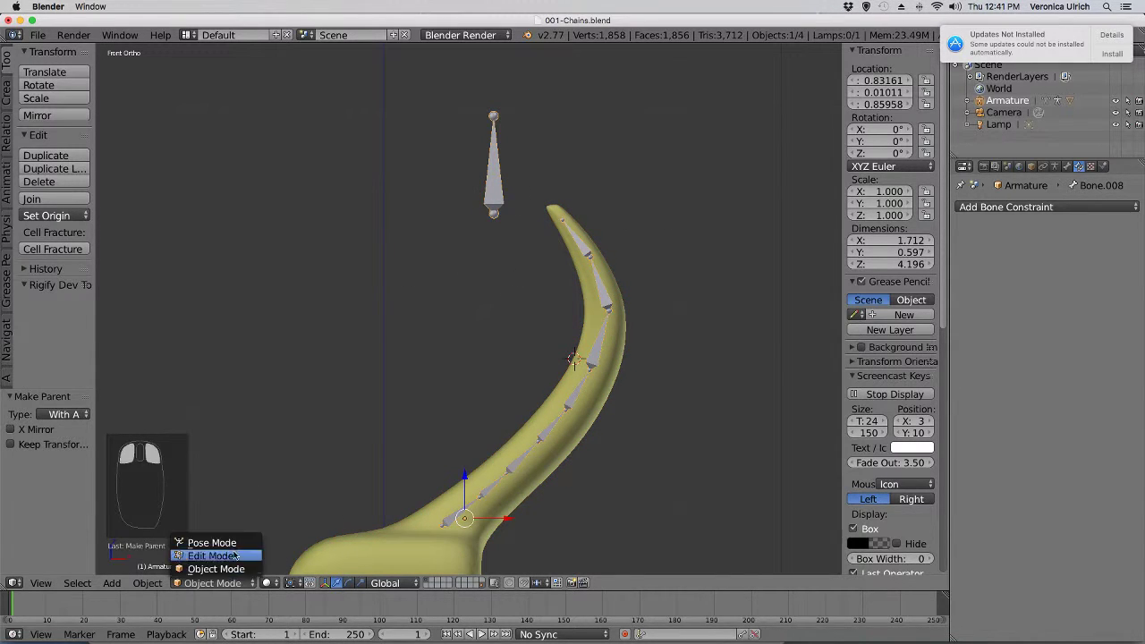
click(204, 540)
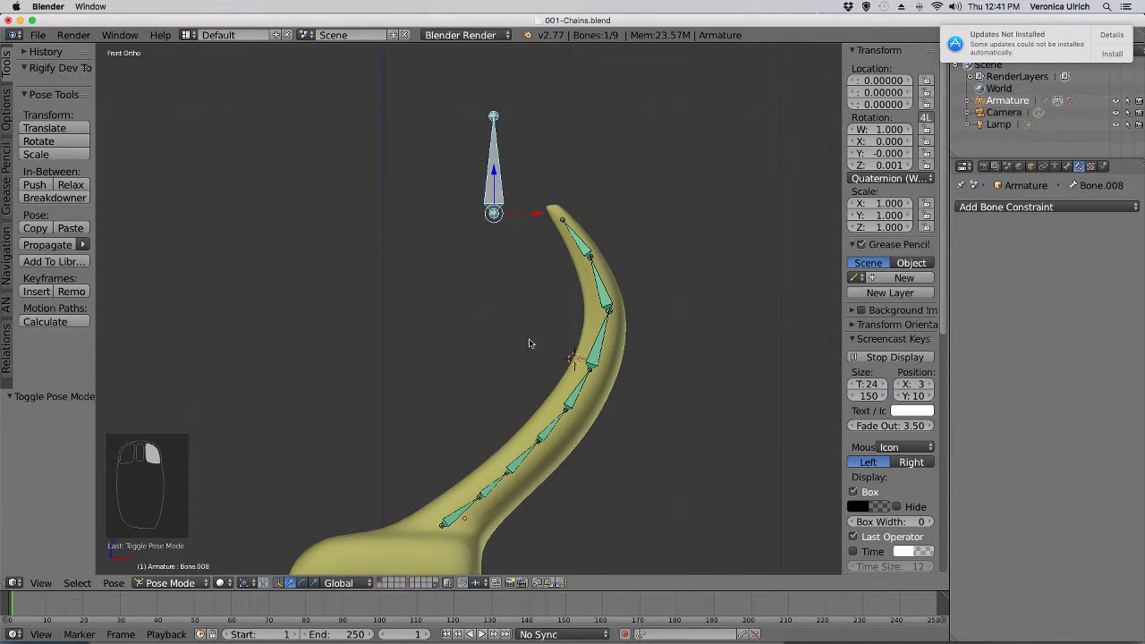
click(386, 566)
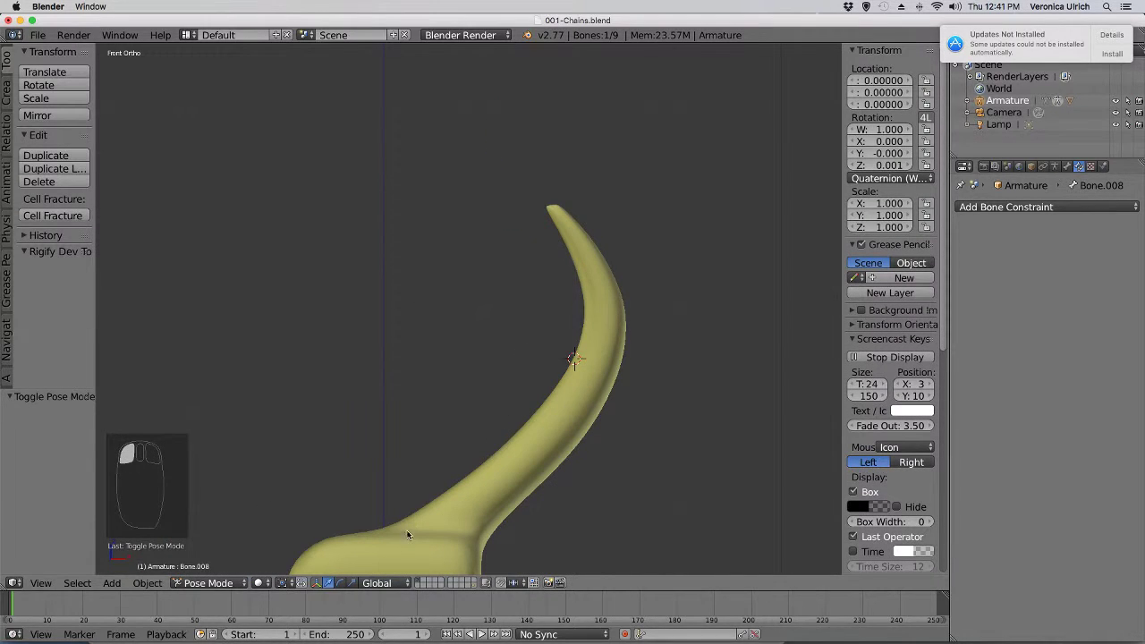
Show the armature's layer together with the tail mesh's layer and turn off the armature's X-Ray display
click(441, 583)
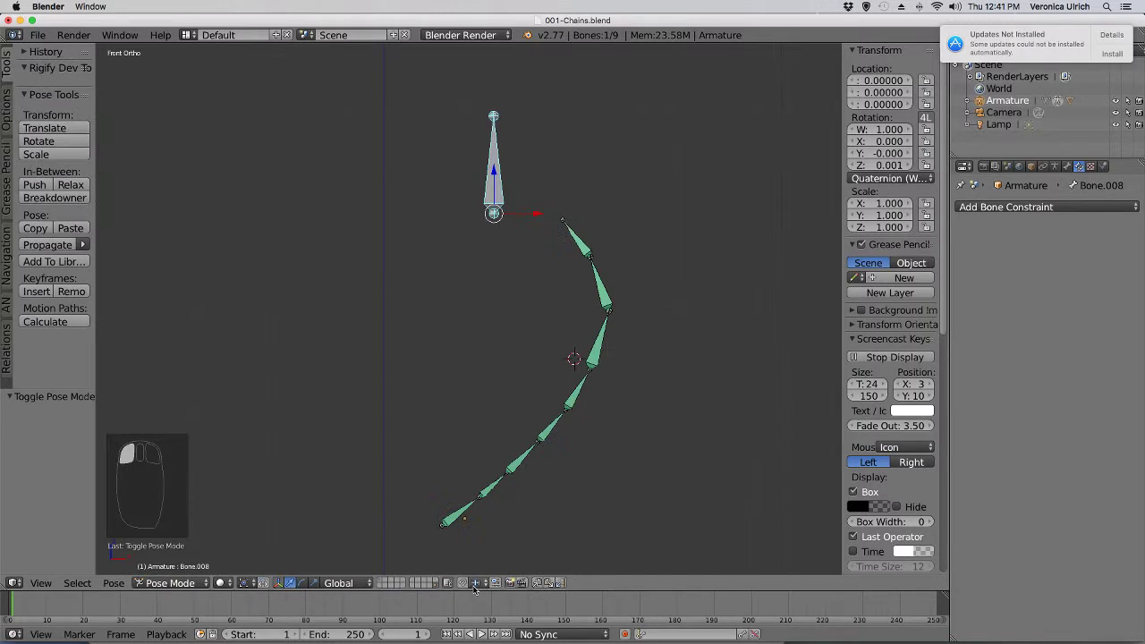
shift+click(384, 582)
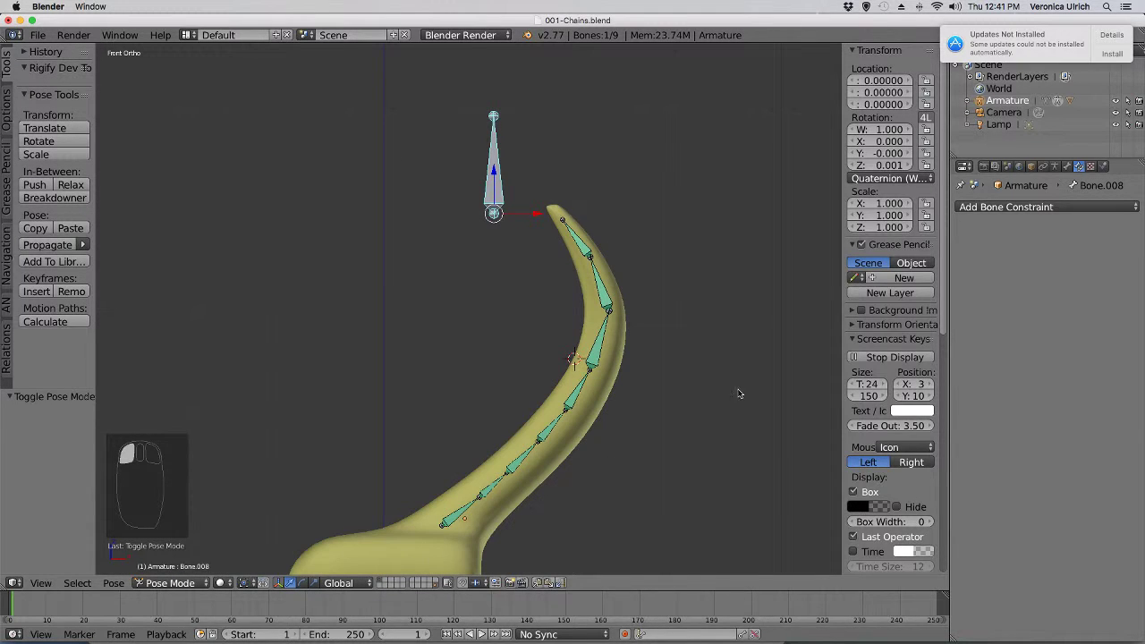
click(1066, 166)
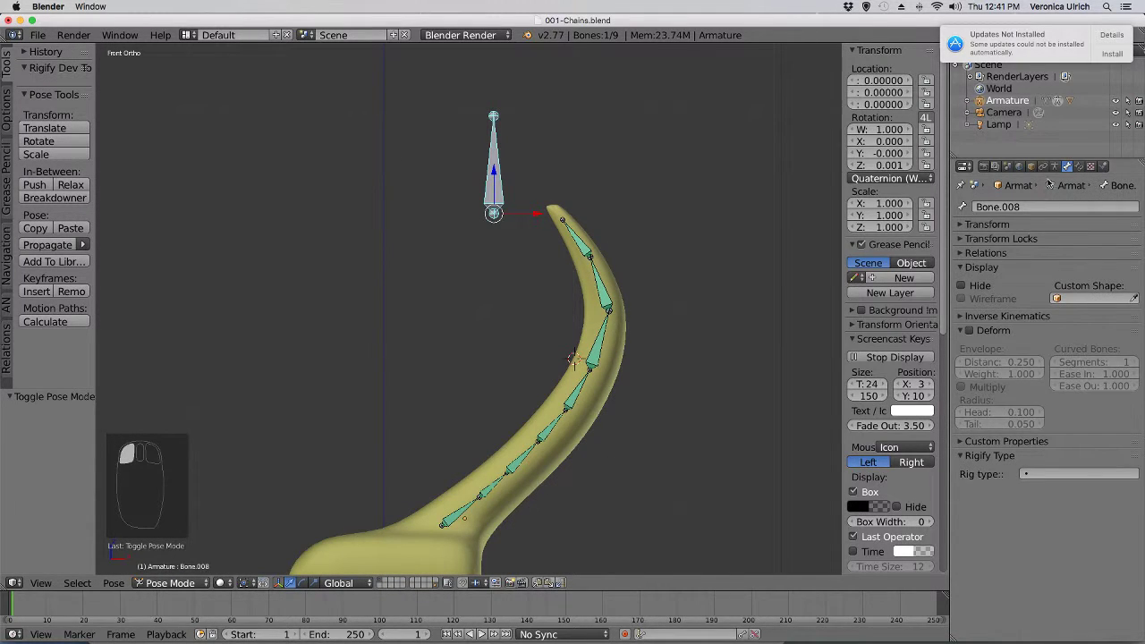
click(1055, 167)
click(1050, 374)
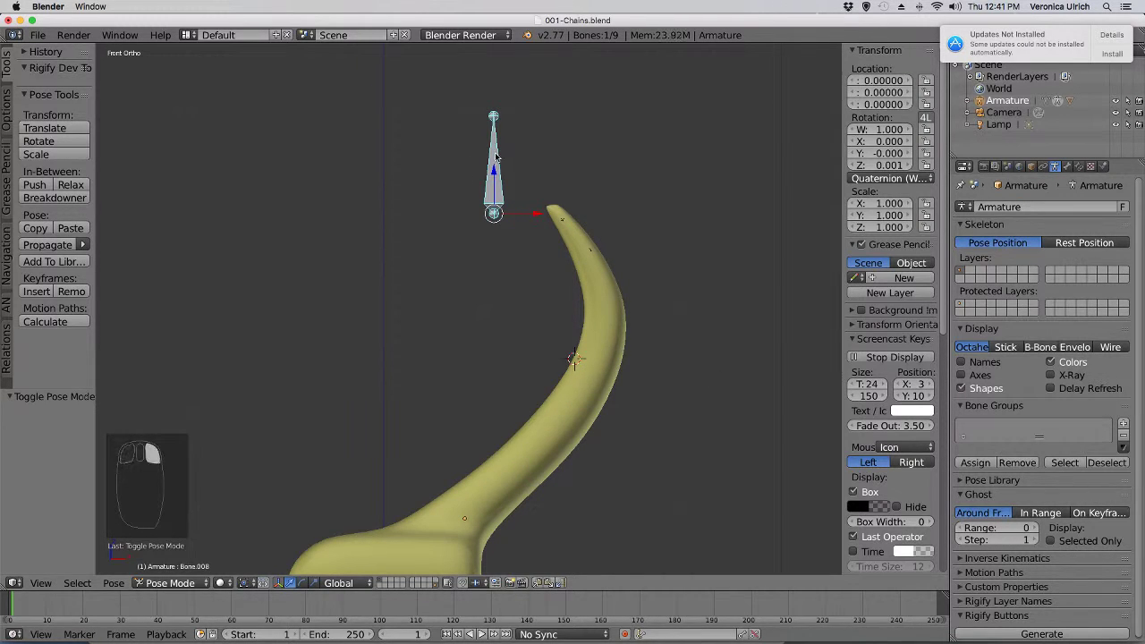
Rotate the control bone back and forth to test the mesh's curl, by about -1.814° and finally by about 4.253°
key(r)
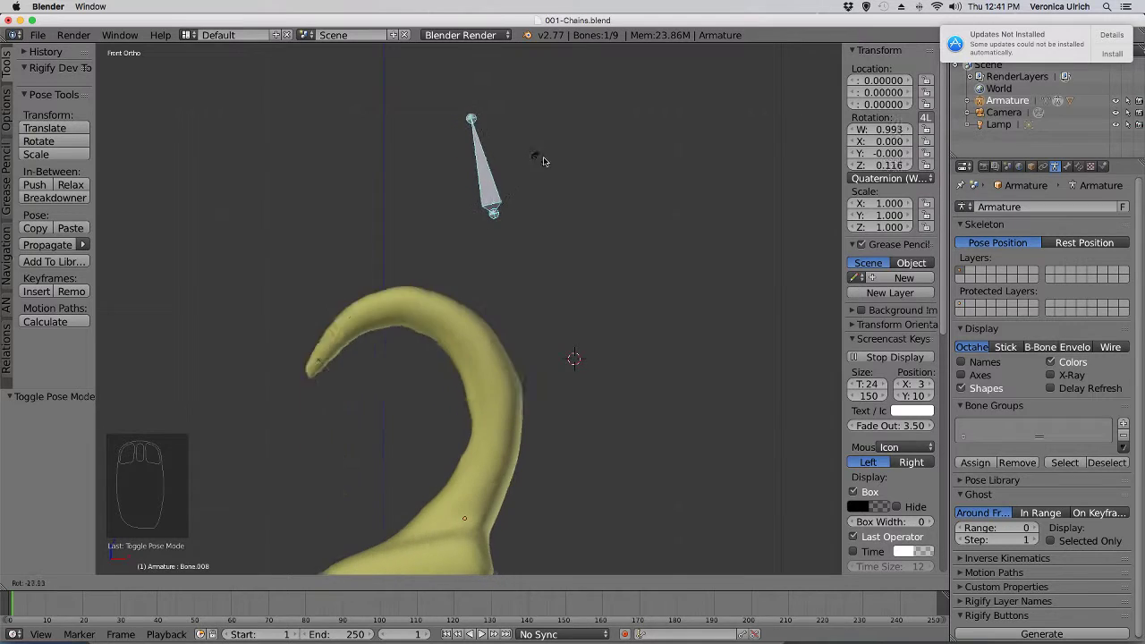
click(572, 157)
key(r)
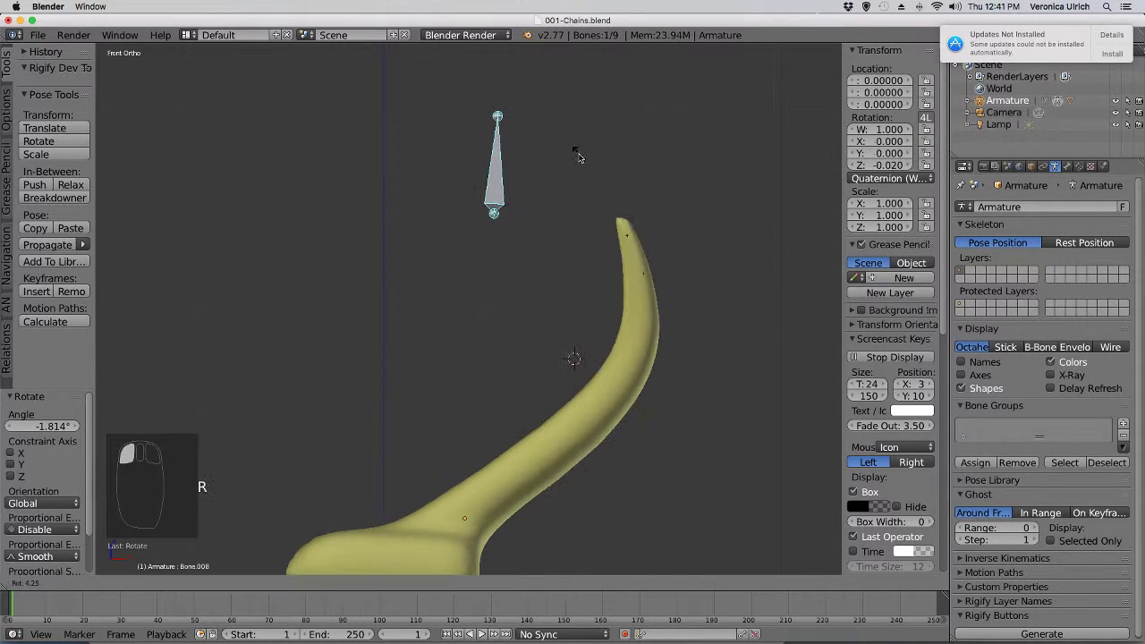
mouse_move(729, 623)
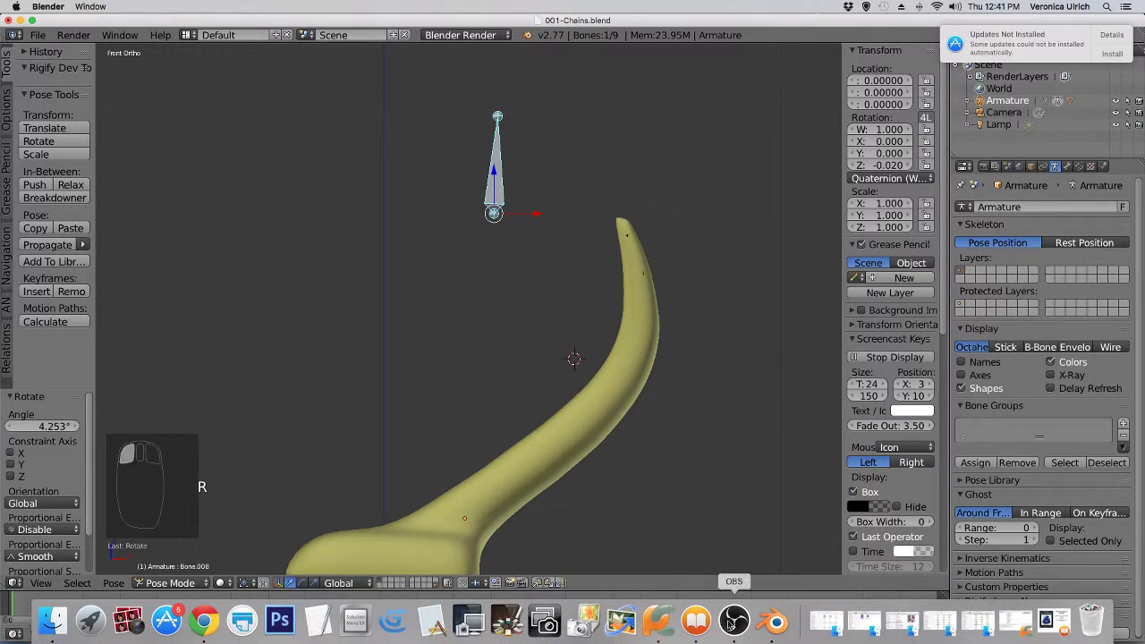